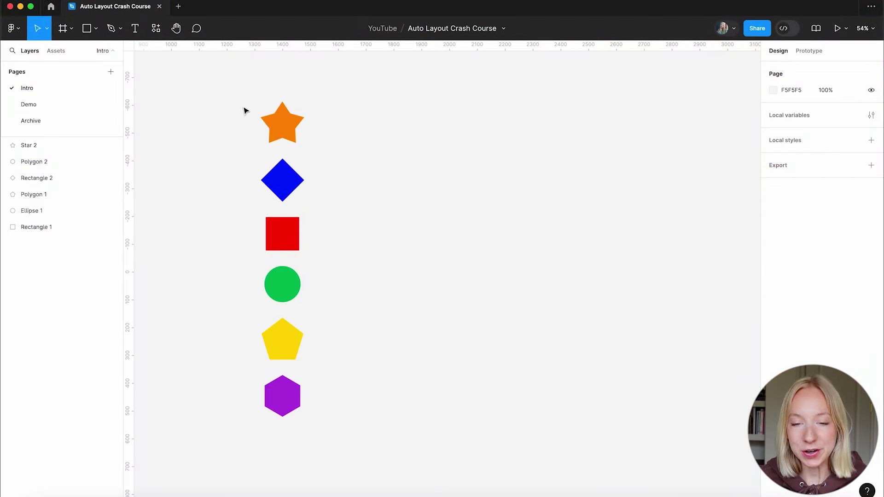
{"action": "left_click_drag", "start_coordinate": [240, 97], "coordinate": [352, 420]}
{"action": "left_click", "coordinate": [377, 330]}
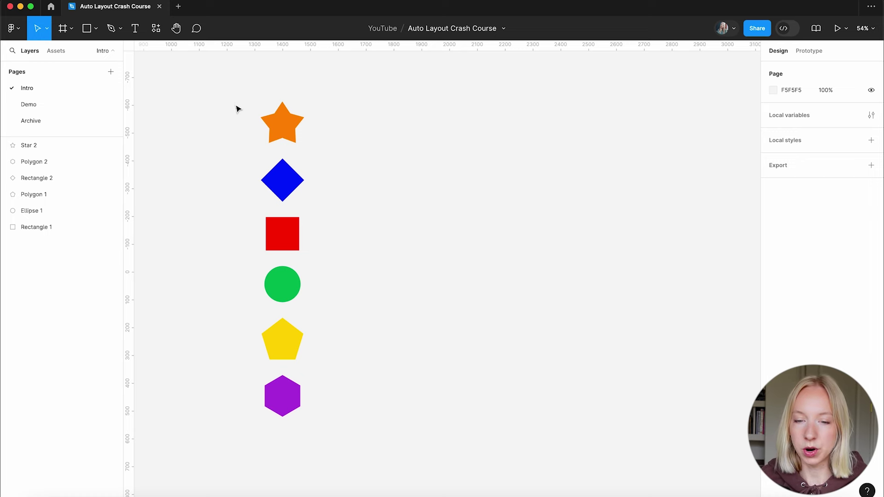
{"action": "left_click_drag", "start_coordinate": [230, 94], "coordinate": [375, 472]}
{"action": "left_click", "coordinate": [392, 353]}
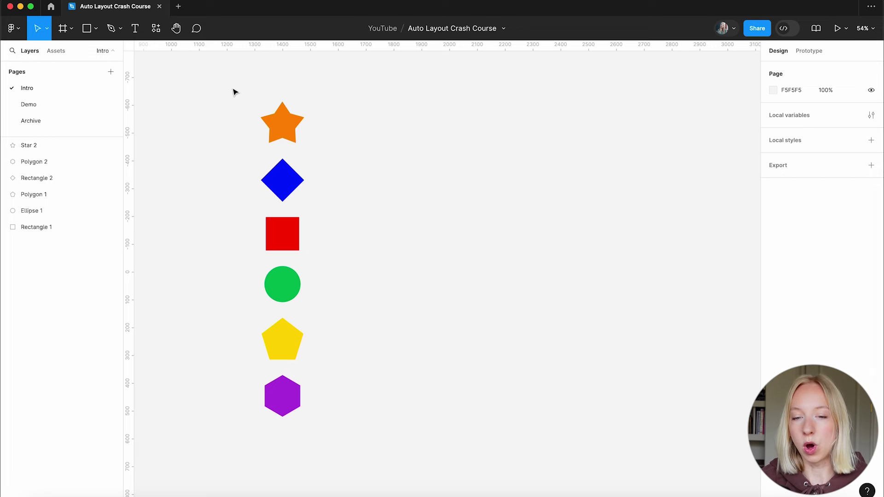
{"action": "left_click_drag", "start_coordinate": [236, 95], "coordinate": [341, 448]}
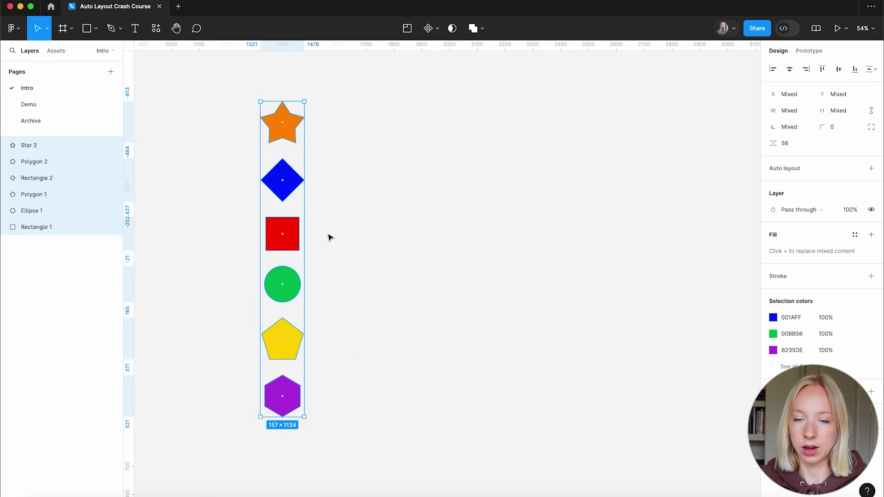
{"action": "left_click", "coordinate": [294, 183]}
{"action": "left_click", "coordinate": [346, 191]}
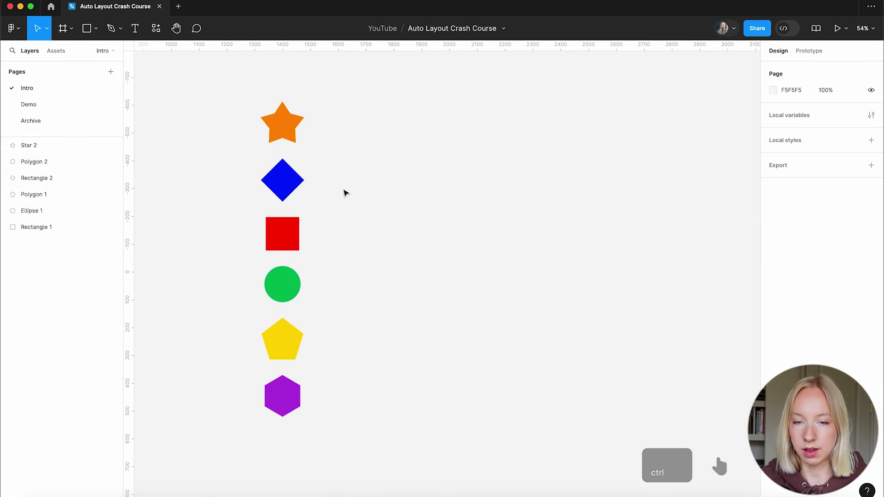
Wrap all six shapes on the page in a new frame
{"action": "key", "text": "super+a"}
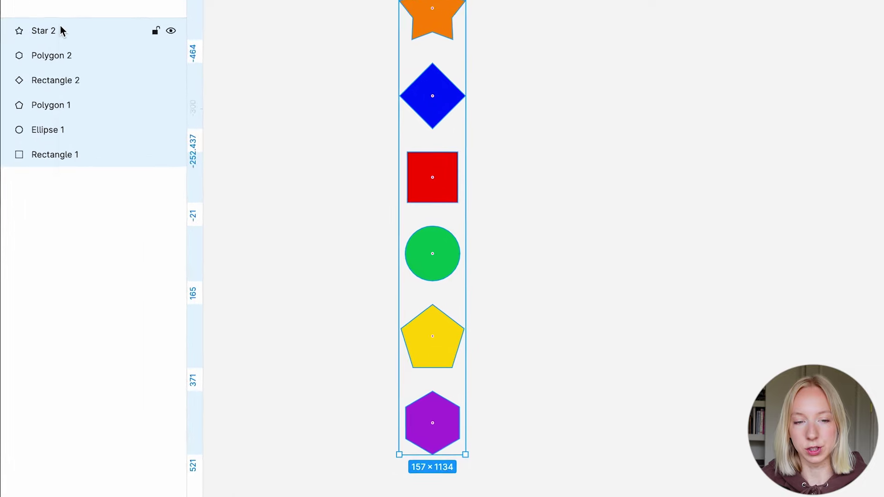
{"action": "right_click", "coordinate": [38, 148]}
{"action": "mouse_move", "coordinate": [60, 197]}
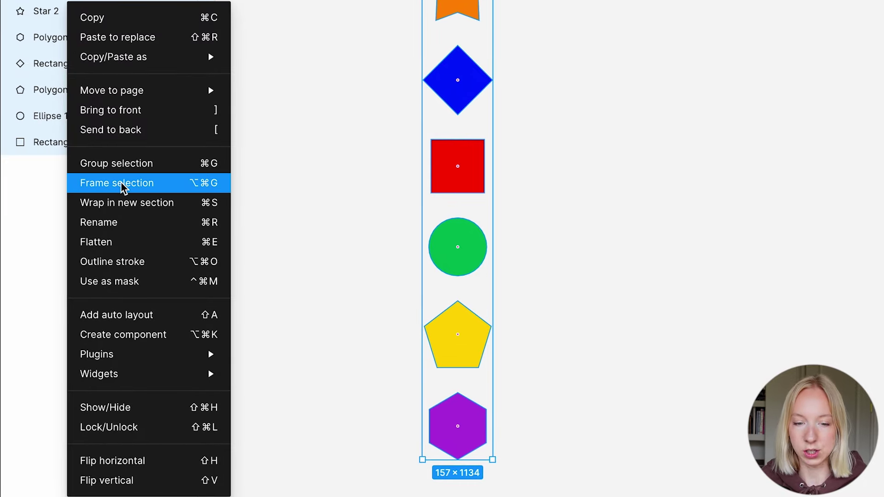
{"action": "left_click", "coordinate": [123, 186]}
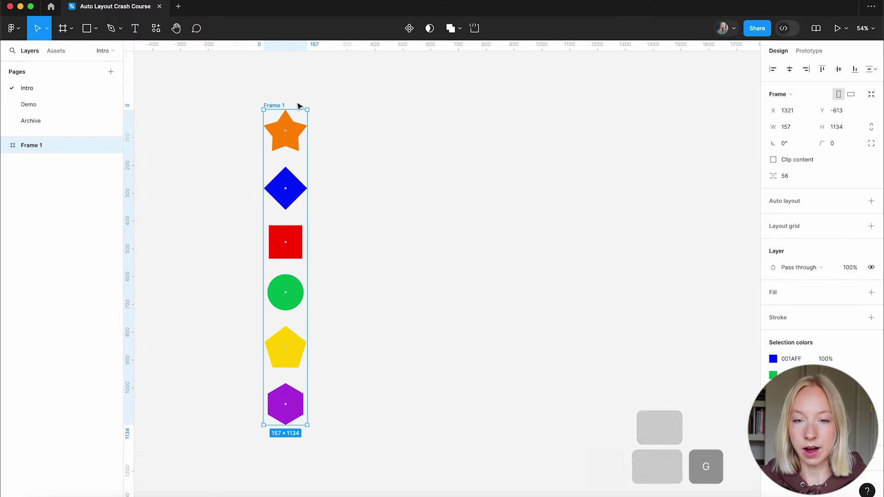
Move the new frame to about X 1731, Y -609 and rename it Shapes
{"action": "left_click_drag", "start_coordinate": [282, 105], "coordinate": [393, 108]}
{"action": "double_click", "coordinate": [377, 109]}
{"action": "type", "text": "Shapes"}
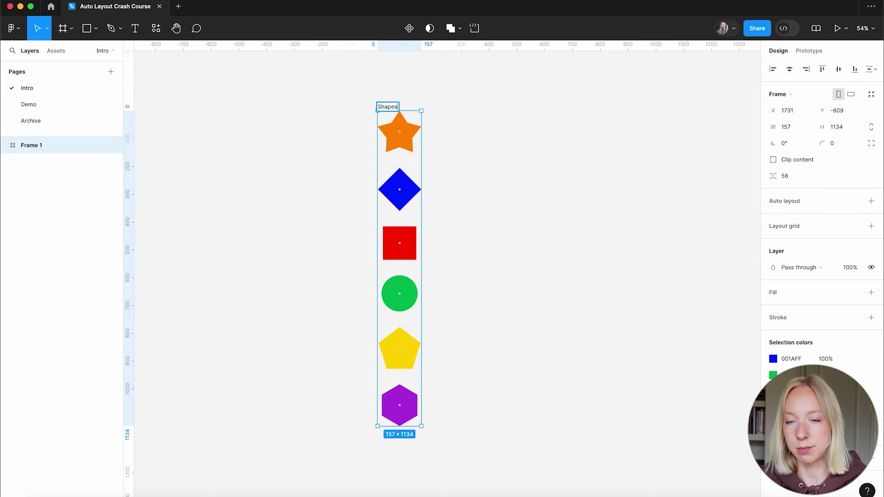
{"action": "key", "text": "Return"}
{"action": "key", "text": "Escape"}
{"action": "left_click", "coordinate": [386, 107]}
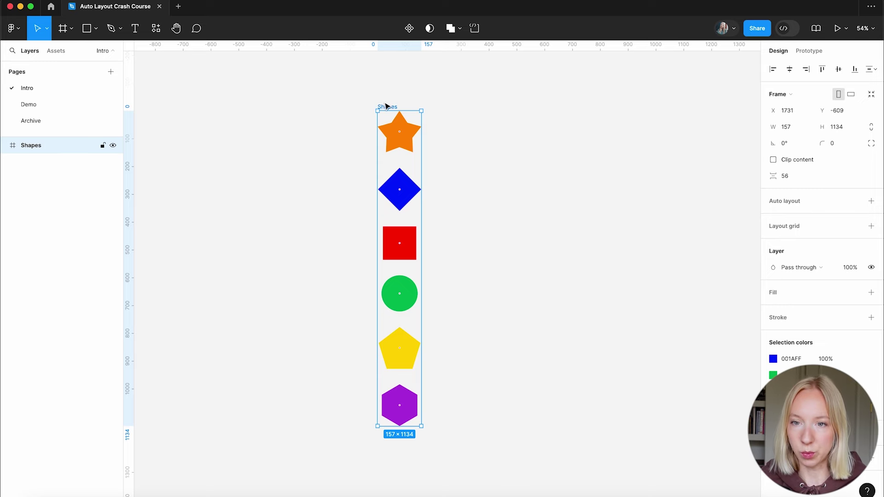
Undo the frame's rename, its move and the framing of the six shapes
{"action": "key", "text": "super+z"}
{"action": "key", "text": "super+z"}
{"action": "key", "text": "super+z"}
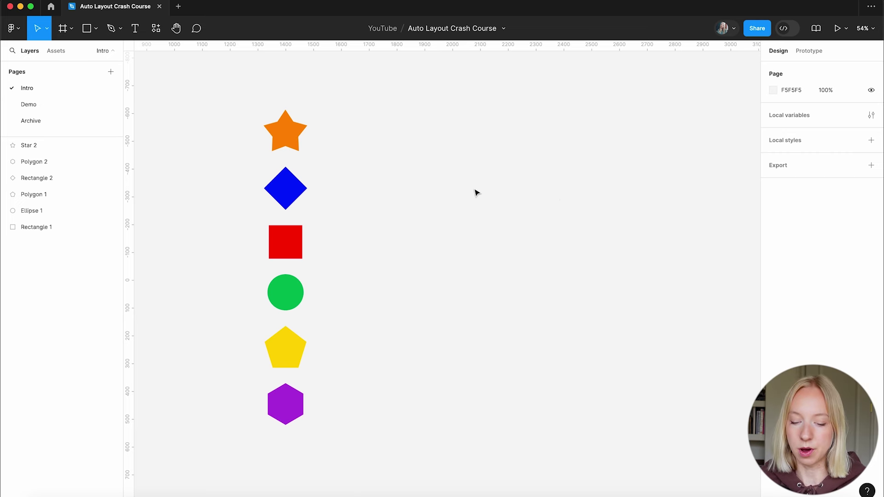
Draw an empty frame of about 968 × 968 beside the column of shapes and name it Square Frame
{"action": "key", "text": "f"}
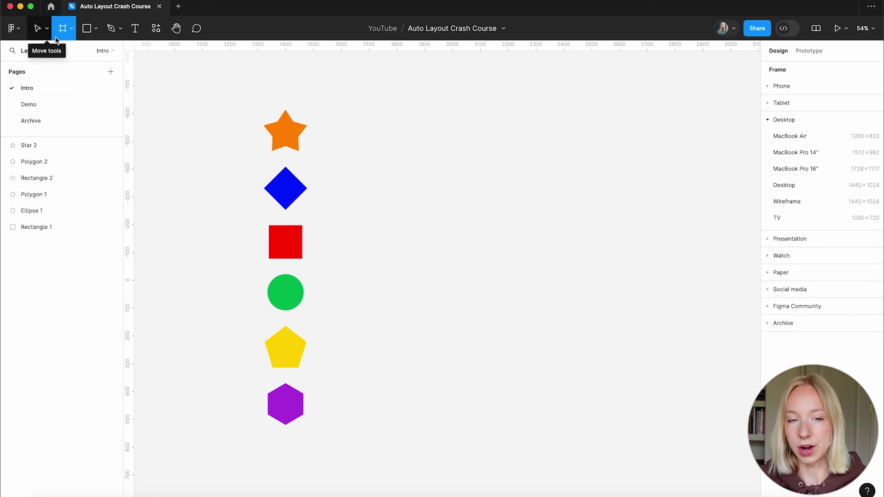
{"action": "left_click_drag", "start_coordinate": [410, 116], "coordinate": [679, 348]}
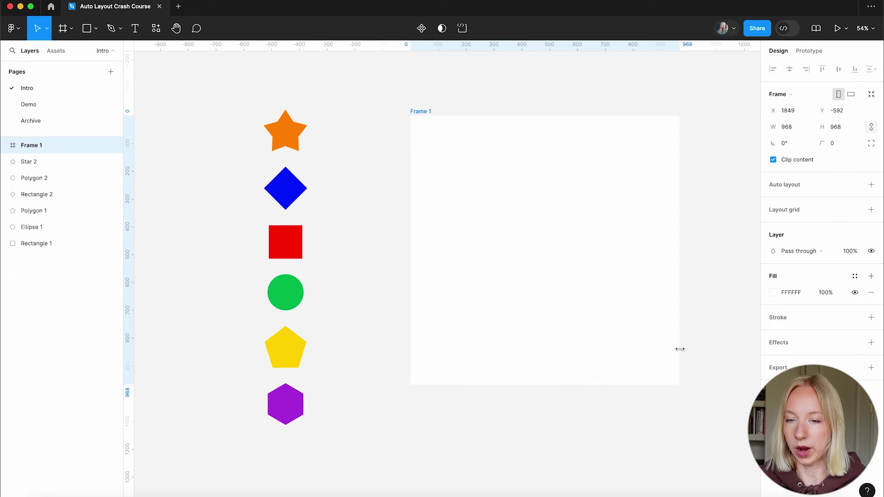
{"action": "double_click", "coordinate": [423, 111]}
{"action": "type", "text": "Square Frame"}
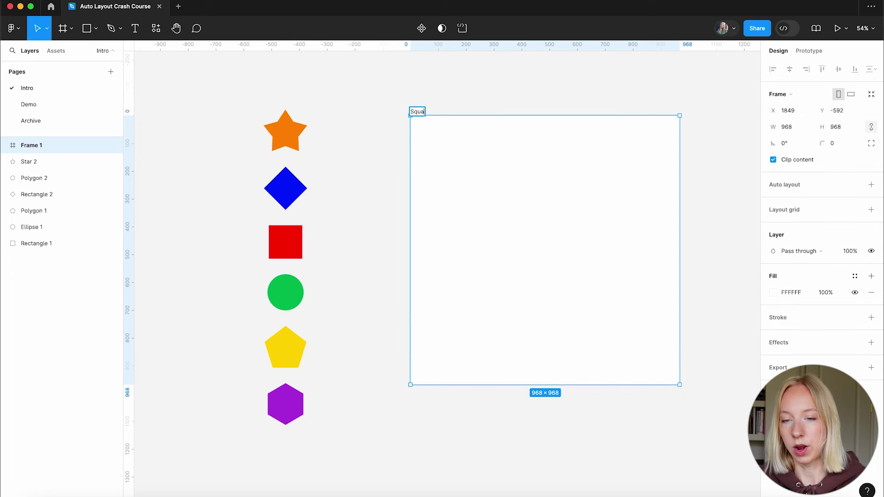
{"action": "left_click", "coordinate": [239, 103]}
Move the column of six shapes together into the middle of Square Frame
{"action": "left_click_drag", "start_coordinate": [238, 103], "coordinate": [335, 355]}
{"action": "scroll", "coordinate": [351, 374], "scroll_direction": "up", "scroll_amount": 4}
{"action": "left_click_drag", "start_coordinate": [262, 260], "coordinate": [524, 239]}
{"action": "scroll", "coordinate": [553, 216], "scroll_direction": "right", "scroll_amount": 3}
{"action": "left_click", "coordinate": [577, 194]}
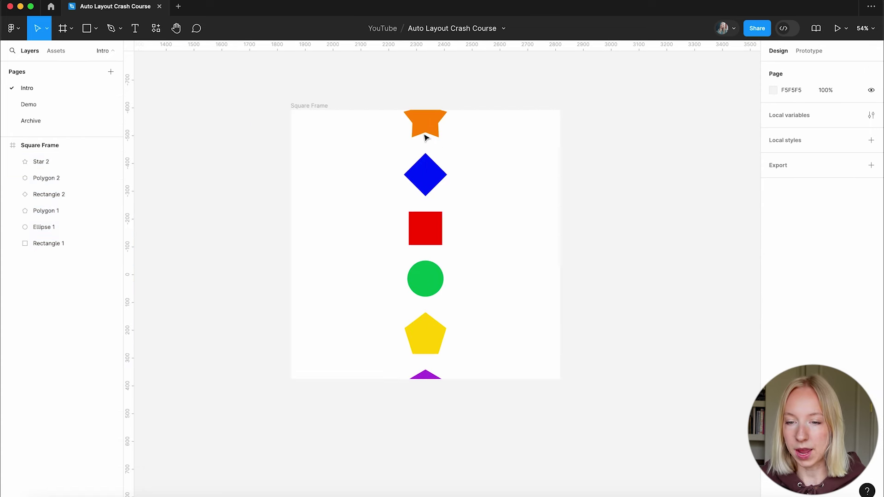
{"action": "scroll", "coordinate": [355, 284], "scroll_direction": "left", "scroll_amount": 3}
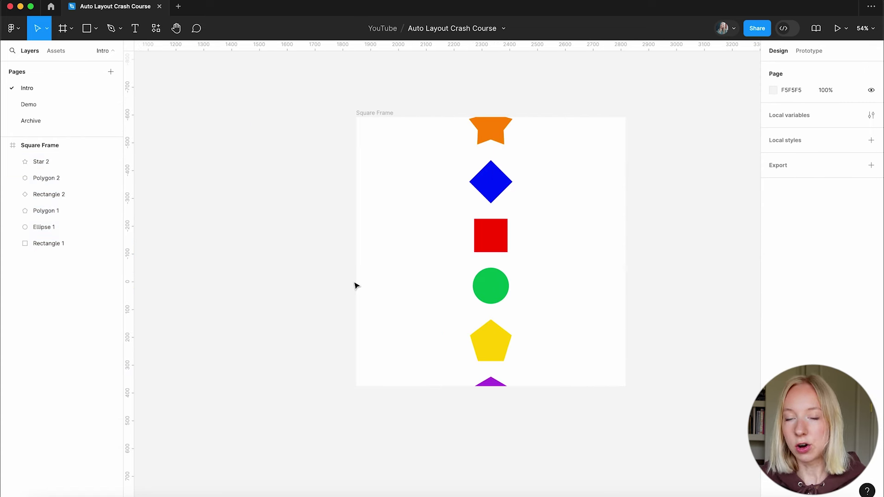
{"action": "scroll", "coordinate": [476, 233], "scroll_direction": "right", "scroll_amount": 3}
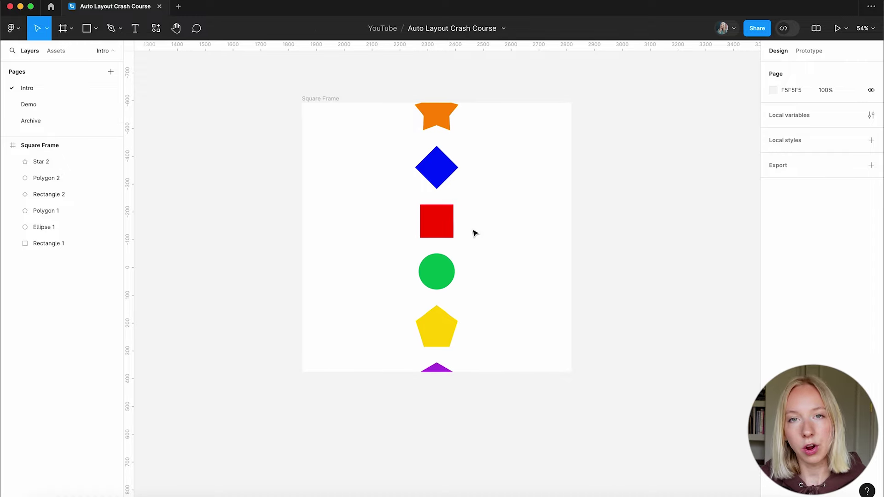
Undo the move of the shapes into Square Frame
{"action": "key", "text": "super+z"}
{"action": "left_click", "coordinate": [612, 223]}
{"action": "scroll", "coordinate": [612, 223], "scroll_direction": "left", "scroll_amount": 2}
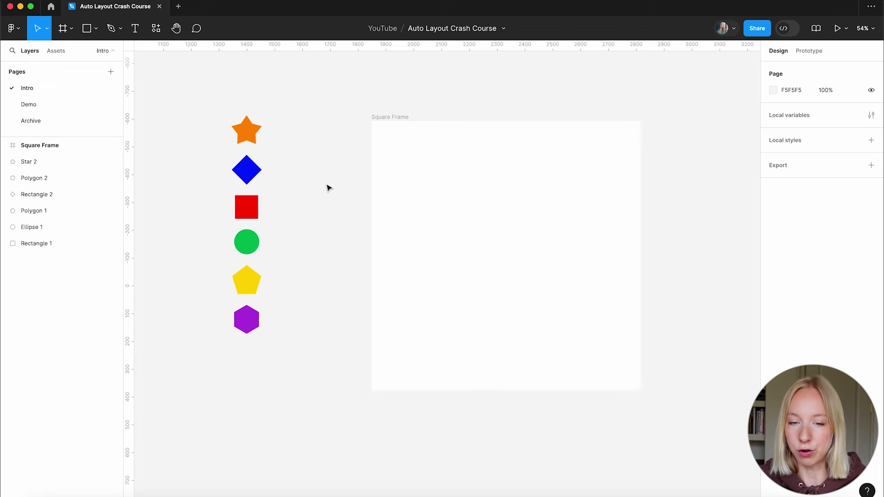
Move the six smaller shapes together into Square Frame and centre the column in it
{"action": "left_click_drag", "start_coordinate": [219, 89], "coordinate": [316, 367]}
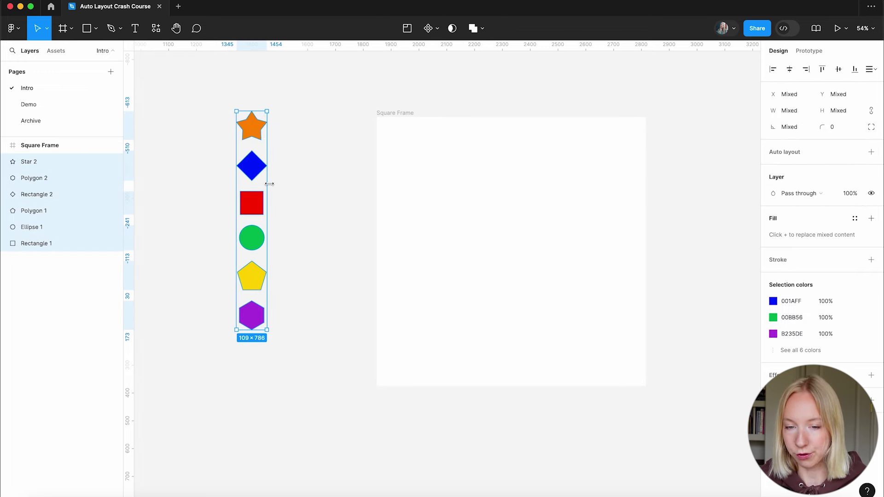
{"action": "left_click_drag", "start_coordinate": [257, 205], "coordinate": [497, 214]}
{"action": "scroll", "coordinate": [598, 230], "scroll_direction": "right", "scroll_amount": 3}
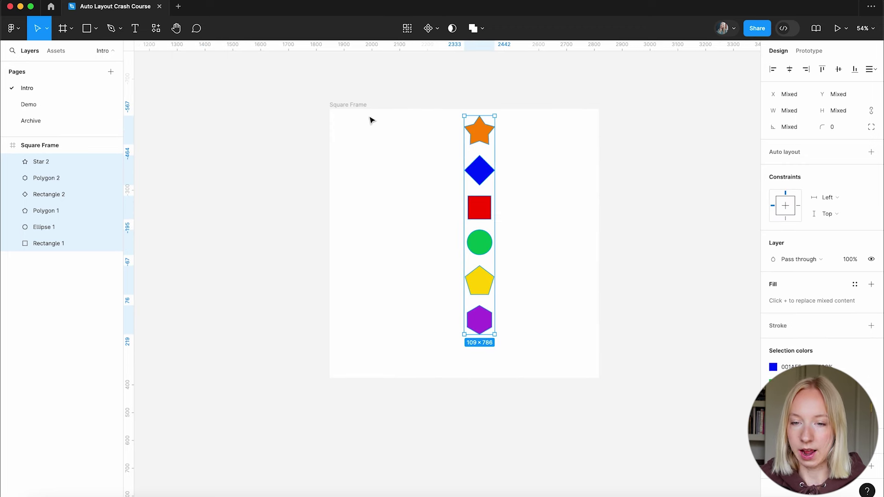
{"action": "left_click", "coordinate": [351, 104]}
{"action": "left_click", "coordinate": [405, 146]}
{"action": "left_click_drag", "start_coordinate": [530, 231], "coordinate": [562, 364]}
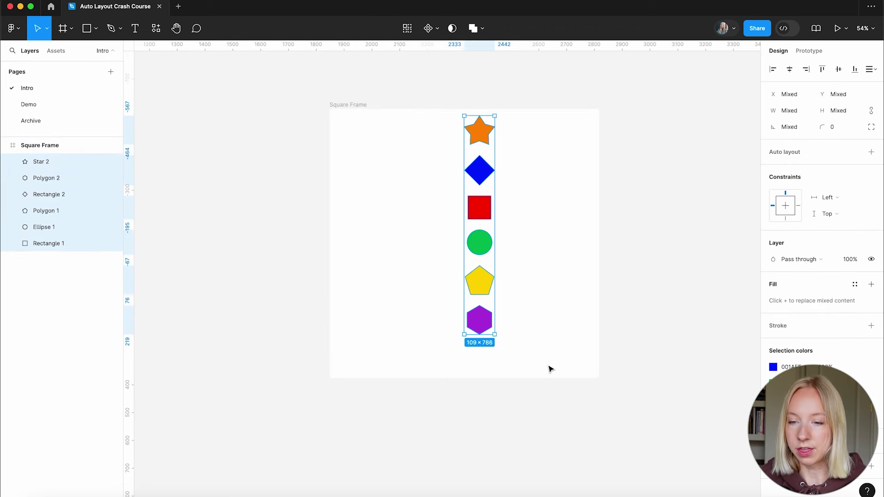
{"action": "left_click_drag", "start_coordinate": [490, 215], "coordinate": [468, 234]}
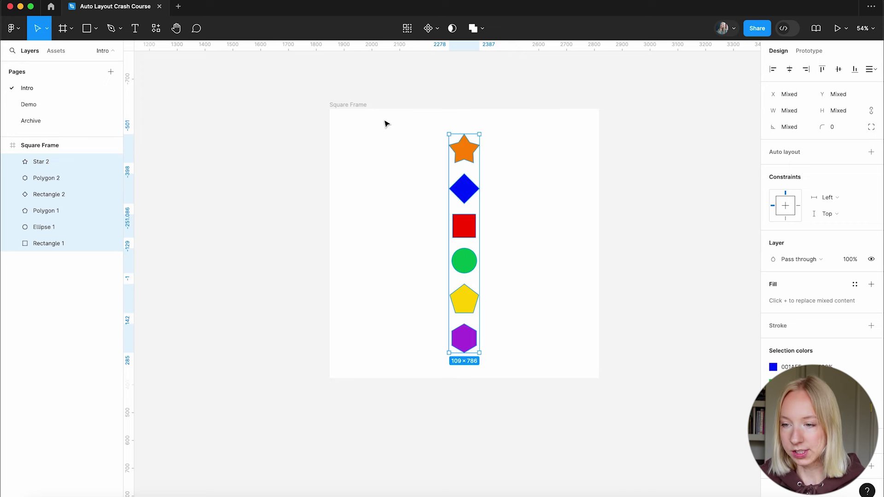
Add auto layout to the six selected shapes and rename the resulting frame Shapes
{"action": "left_click", "coordinate": [871, 152]}
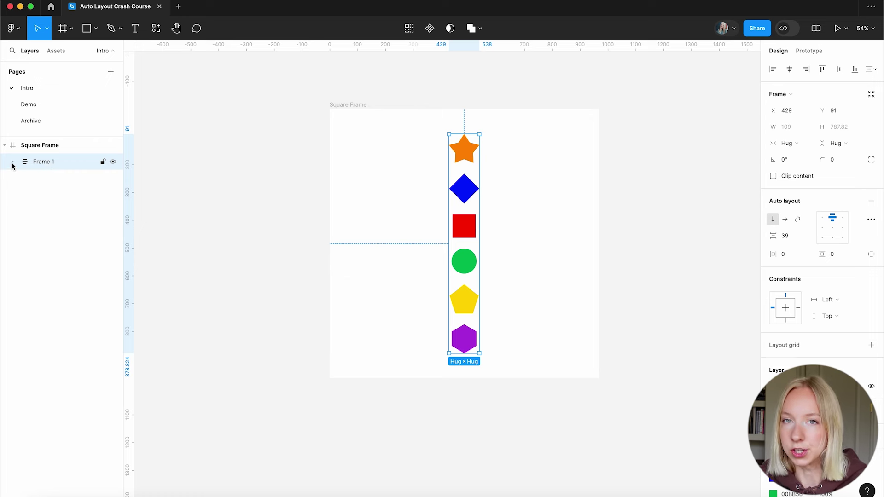
{"action": "double_click", "coordinate": [53, 165]}
{"action": "type", "text": "S"}
{"action": "key", "text": "Return"}
Set the vertical gap between the items in the Shapes auto layout to 20
{"action": "scroll", "coordinate": [463, 196], "scroll_direction": "up", "scroll_amount": 3}
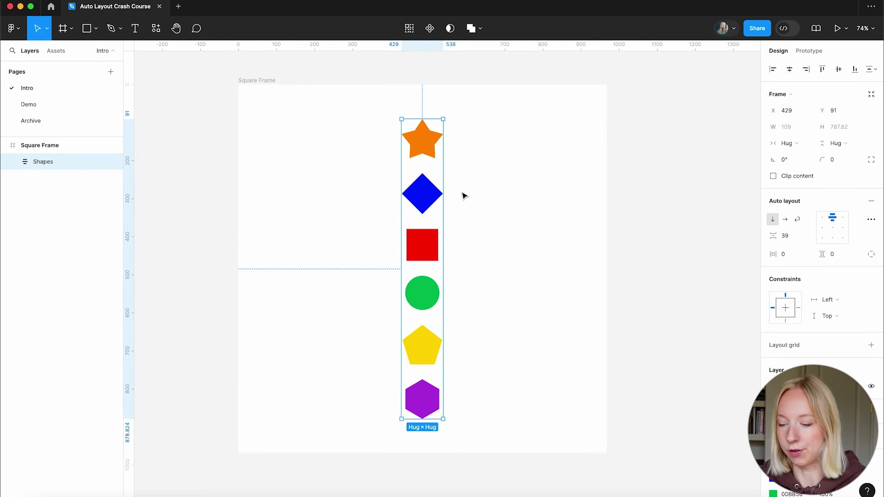
{"action": "scroll", "coordinate": [464, 195], "scroll_direction": "down", "scroll_amount": 1}
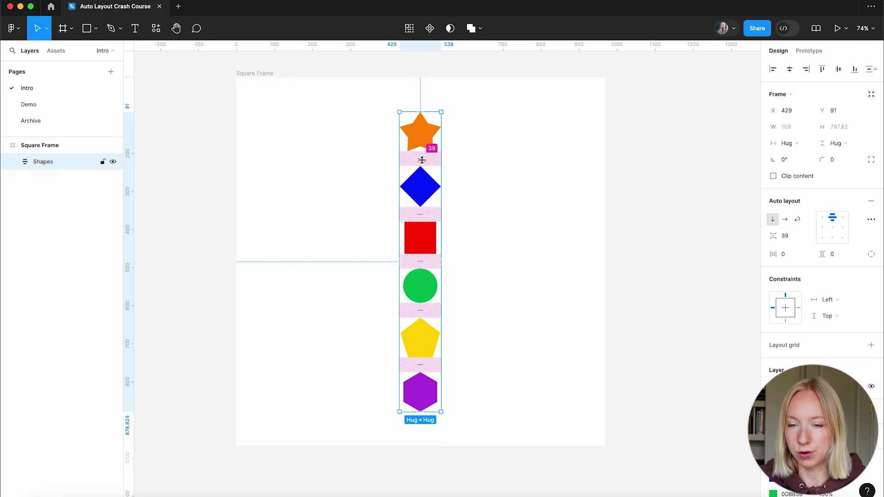
{"action": "mouse_move", "coordinate": [425, 160]}
{"action": "left_mouse_down"}
{"action": "mouse_move", "coordinate": [422, 171]}
{"action": "mouse_move", "coordinate": [422, 150]}
{"action": "mouse_move", "coordinate": [422, 173]}
{"action": "mouse_move", "coordinate": [421, 155]}
{"action": "left_mouse_up"}
{"action": "mouse_move", "coordinate": [773, 235]}
{"action": "left_mouse_down"}
{"action": "mouse_move", "coordinate": [706, 234]}
{"action": "mouse_move", "coordinate": [773, 236]}
{"action": "left_mouse_up"}
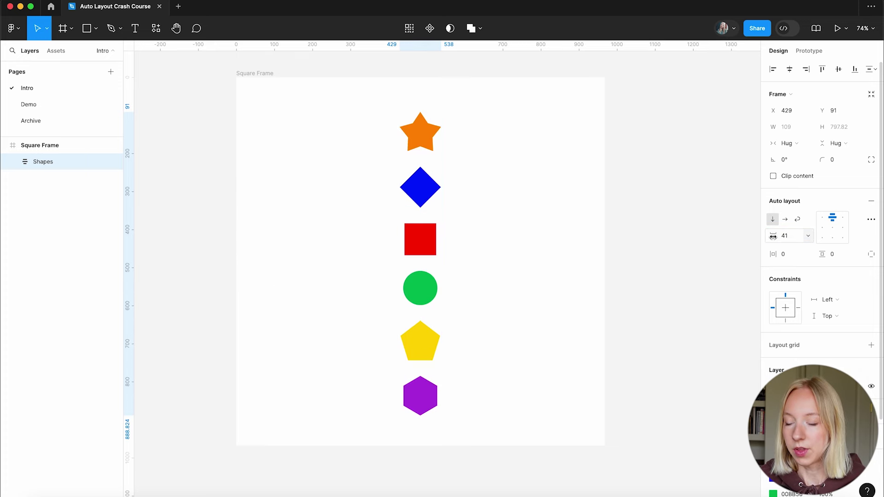
{"action": "left_click", "coordinate": [790, 238]}
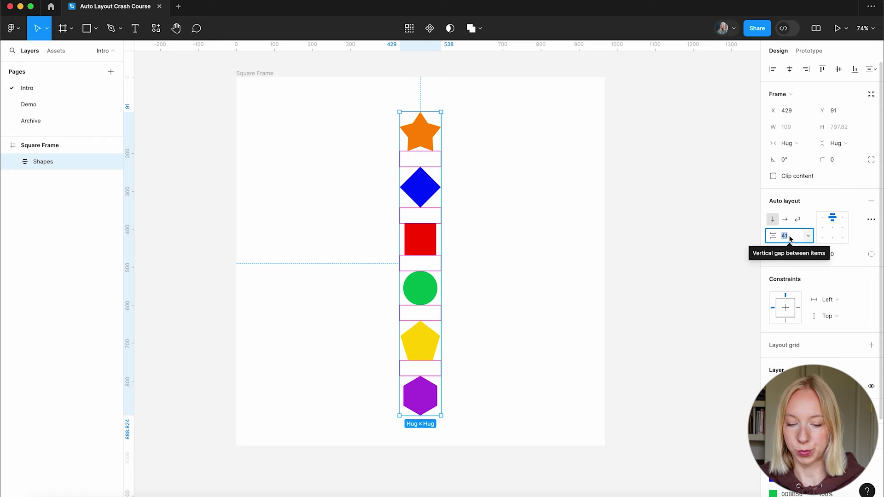
{"action": "type", "text": "20"}
{"action": "key", "text": "Return"}
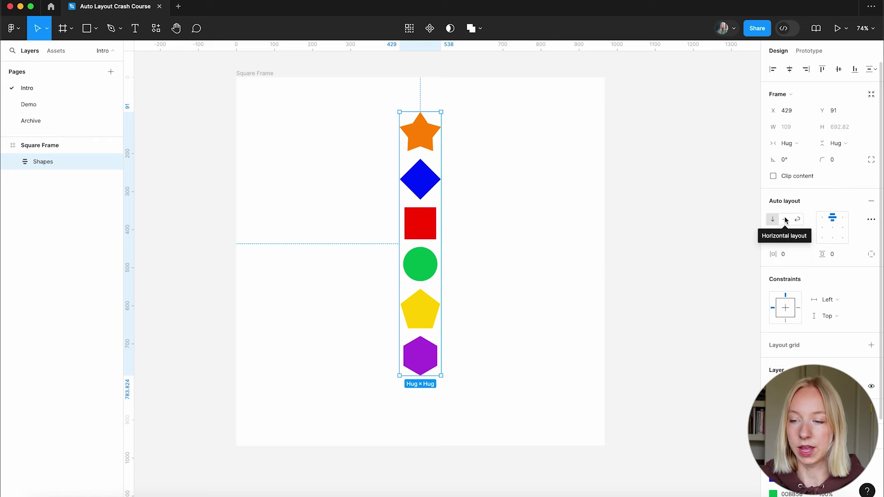
Switch the Shapes auto layout to horizontal and move the row to about X 170, Y 271 in Square Frame
{"action": "left_click", "coordinate": [785, 220]}
{"action": "left_click_drag", "start_coordinate": [559, 129], "coordinate": [461, 197]}
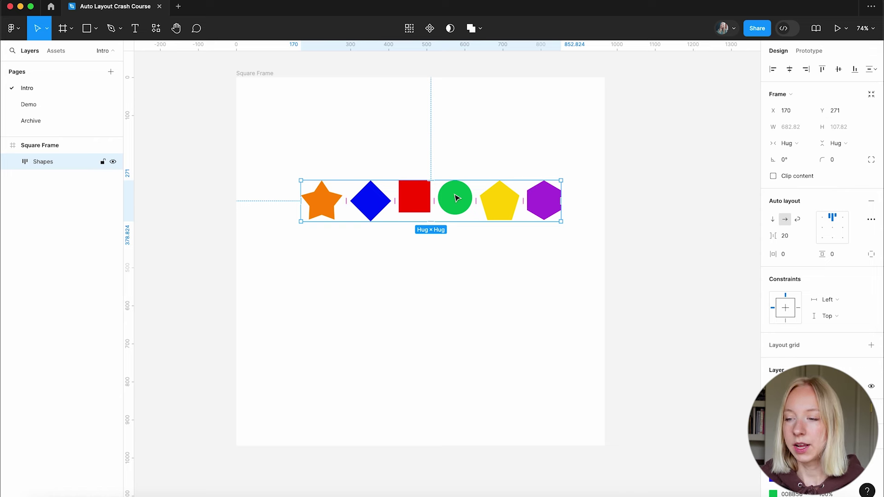
Try top and bottom-left alignment on the Shapes auto layout, then align its items to the centre and move the row to X 143, Y 302
{"action": "left_click", "coordinate": [832, 228]}
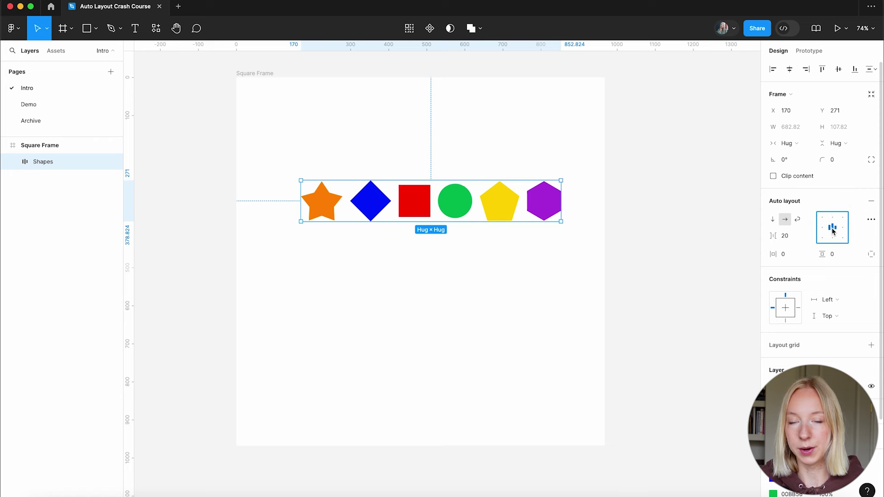
{"action": "left_click", "coordinate": [832, 217]}
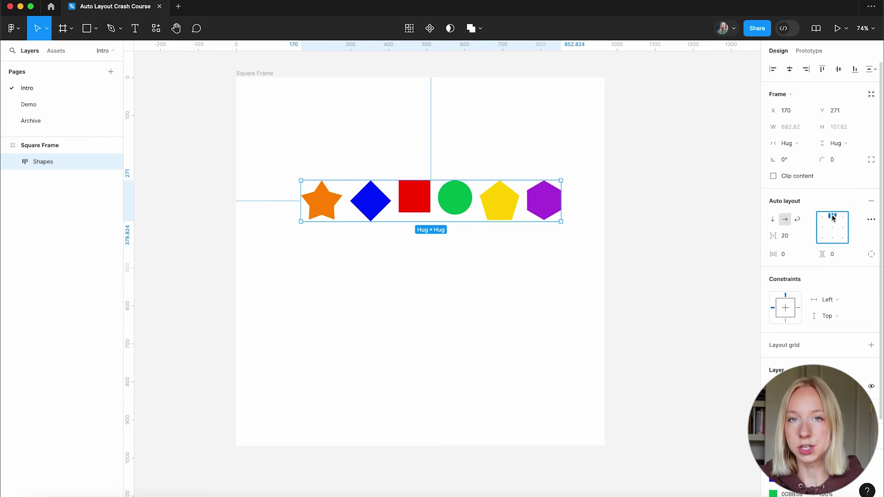
{"action": "left_click", "coordinate": [832, 228]}
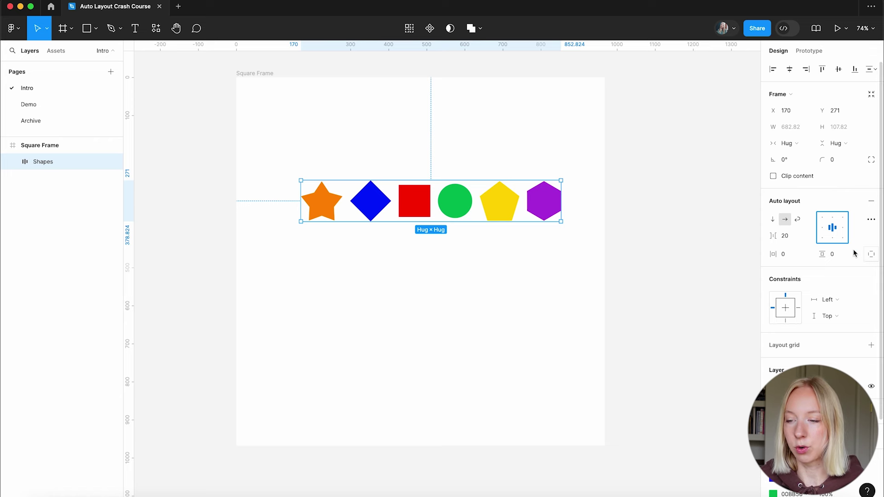
{"action": "left_click", "coordinate": [821, 238]}
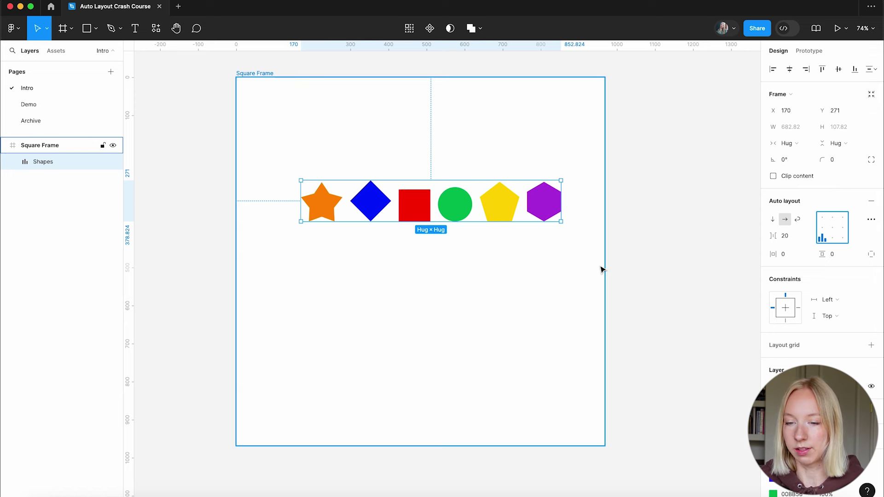
{"action": "left_click_drag", "start_coordinate": [456, 211], "coordinate": [446, 222]}
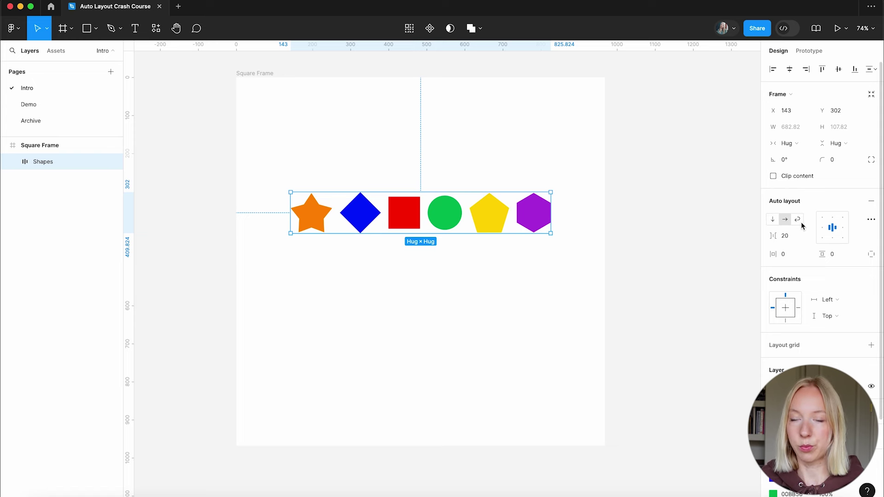
{"action": "scroll", "coordinate": [428, 302], "scroll_direction": "down", "scroll_amount": 3}
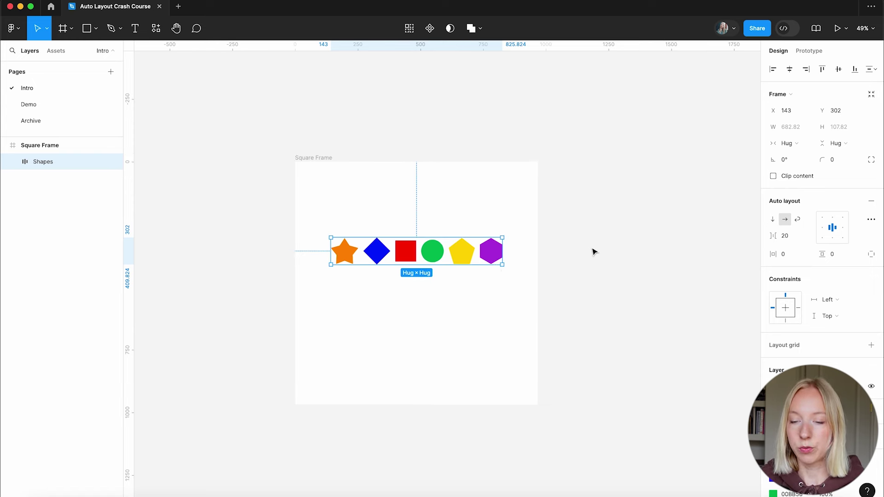
{"action": "left_click_drag", "start_coordinate": [502, 266], "coordinate": [557, 316]}
{"action": "key", "text": "Escape"}
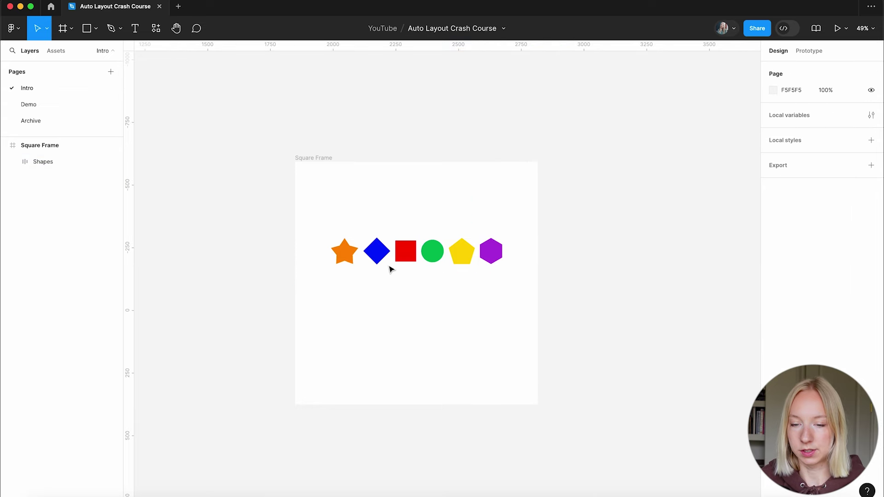
Enlarge all six shapes together until the row is about 1225 × 208, and move the Shapes frame to X 92, Y 159
{"action": "left_click", "coordinate": [349, 255]}
{"action": "left_click", "coordinate": [377, 251], "text": "shift"}
{"action": "left_click", "coordinate": [405, 251], "text": "shift"}
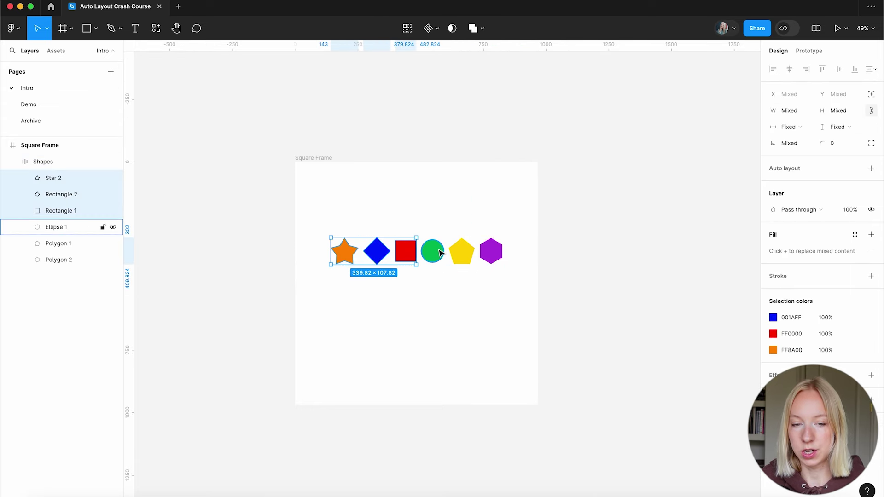
{"action": "left_click", "coordinate": [432, 251], "text": "shift"}
{"action": "left_click", "coordinate": [459, 253], "text": "shift"}
{"action": "left_click", "coordinate": [490, 252], "text": "shift"}
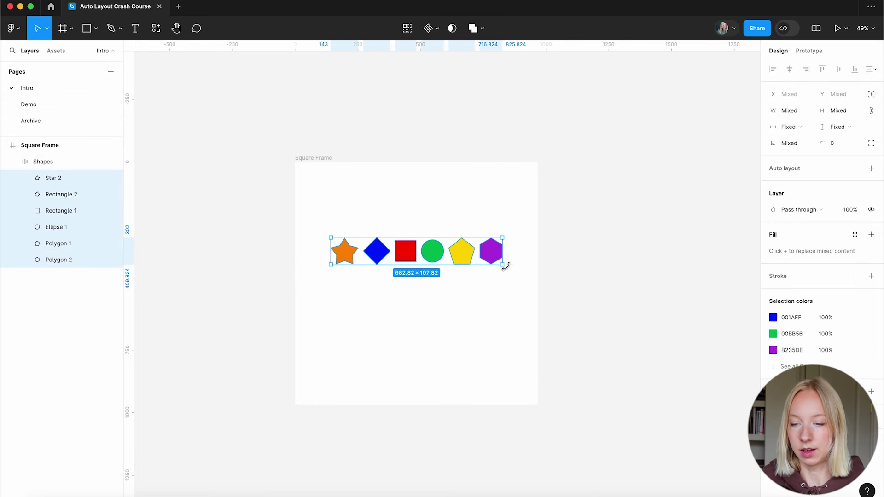
{"action": "left_click_drag", "start_coordinate": [502, 265], "coordinate": [547, 290]}
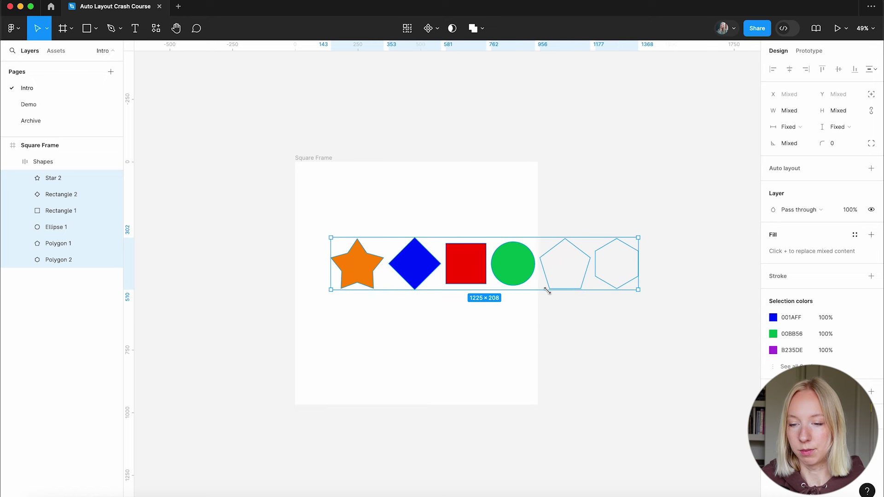
{"action": "left_click", "coordinate": [489, 351]}
{"action": "left_click_drag", "start_coordinate": [474, 283], "coordinate": [455, 240]}
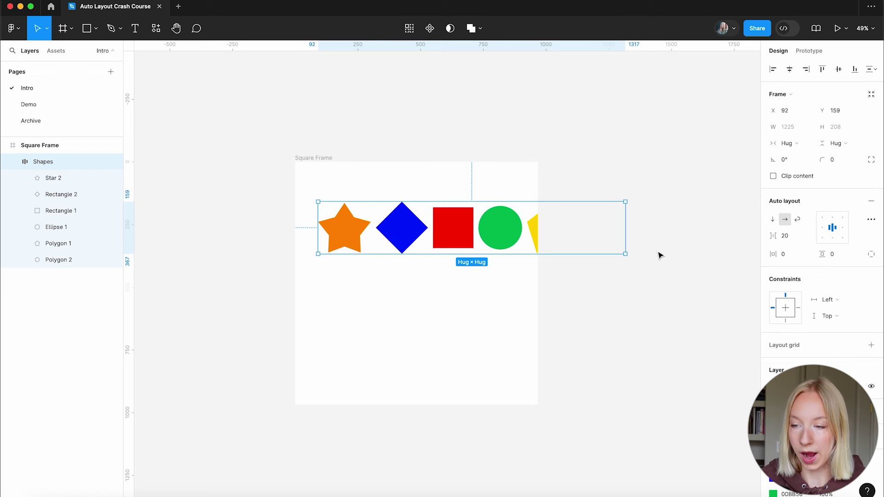
Set the Shapes auto layout to wrap and narrow the frame to a width of 799 so the items form two rows
{"action": "left_click", "coordinate": [797, 220]}
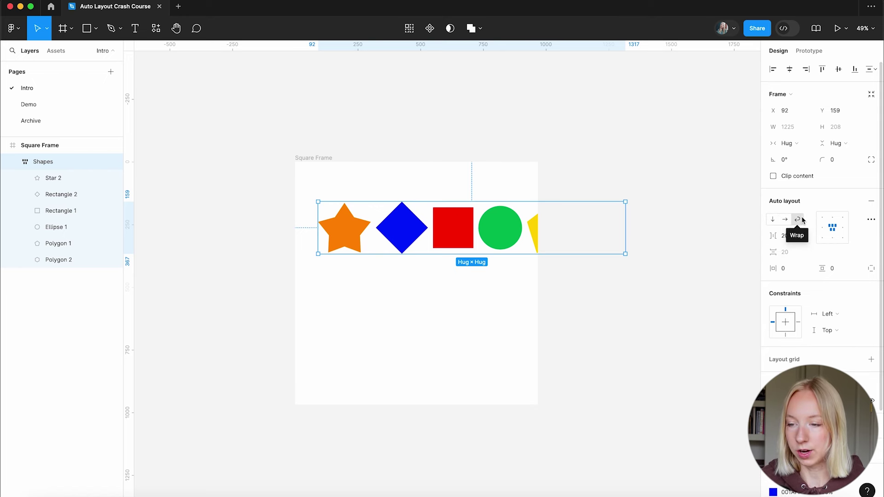
{"action": "left_click_drag", "start_coordinate": [625, 229], "coordinate": [519, 239]}
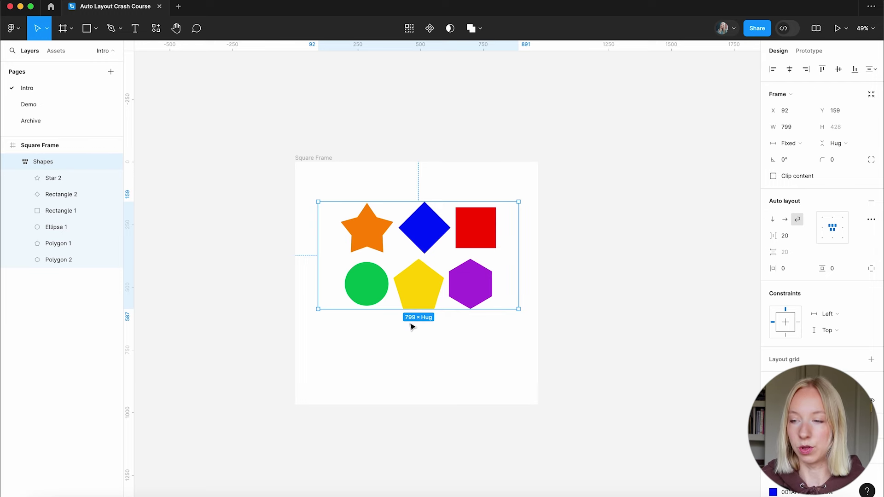
Try top-left and middle-left alignment on the wrapped Shapes layout, and return its items to centre alignment
{"action": "left_click", "coordinate": [822, 221]}
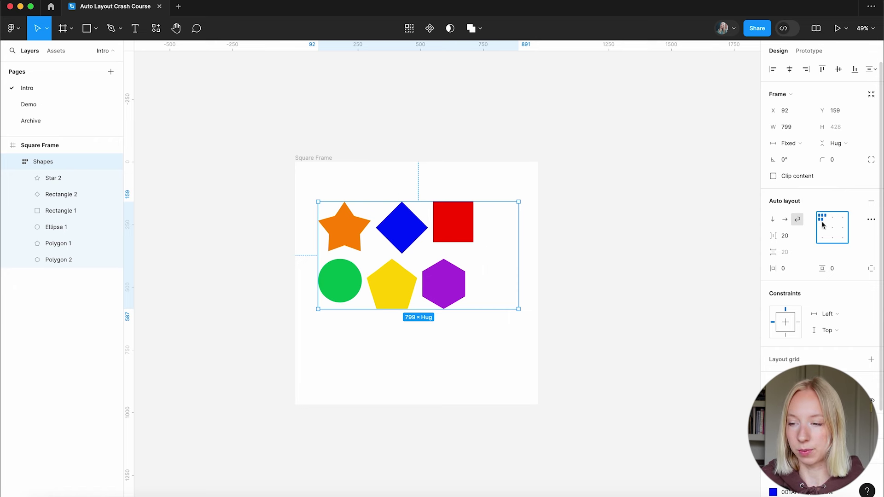
{"action": "left_click", "coordinate": [822, 233]}
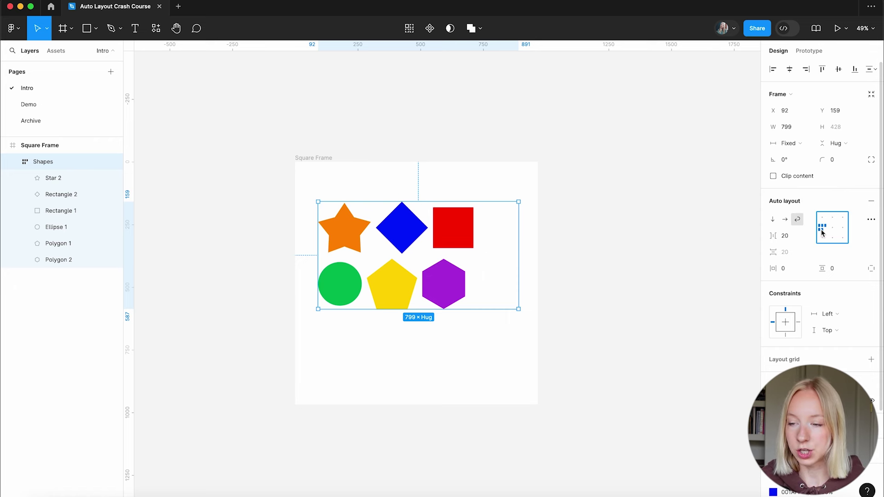
{"action": "left_click", "coordinate": [833, 230]}
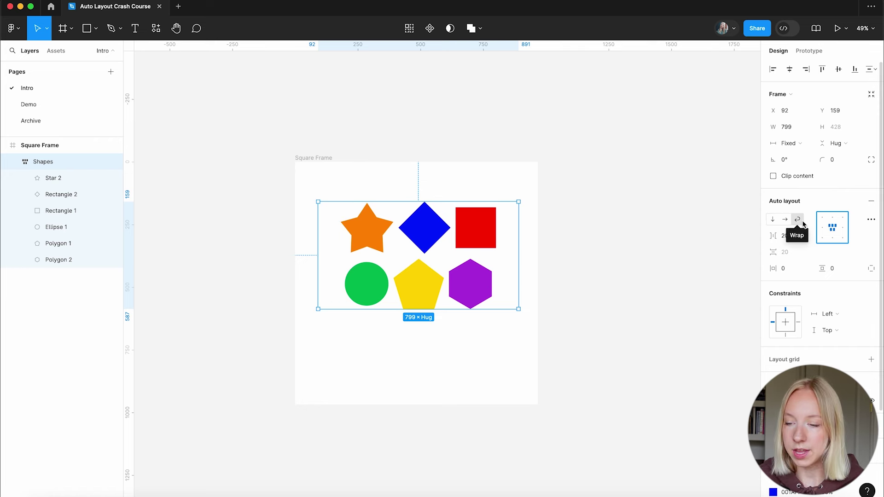
Set the vertical gap between the rows of the wrapped Shapes layout to 40
{"action": "left_click", "coordinate": [791, 253]}
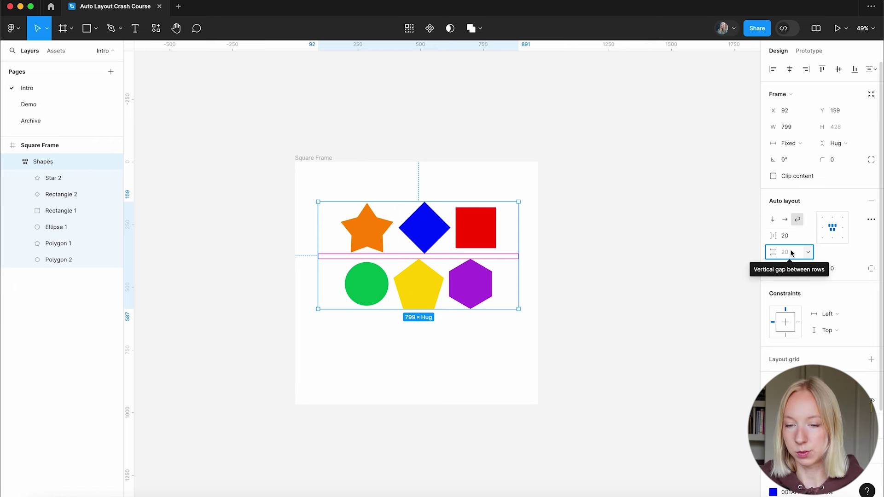
{"action": "type", "text": "40"}
{"action": "key", "text": "Return"}
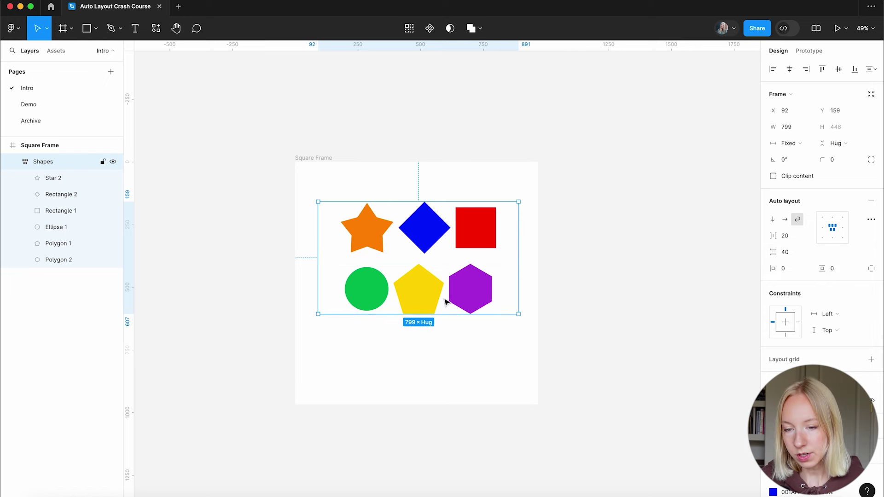
{"action": "left_click", "coordinate": [442, 363]}
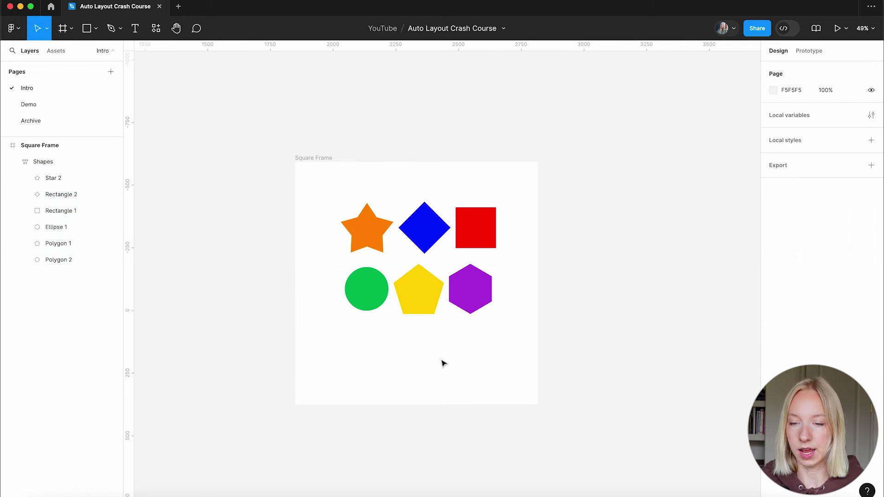
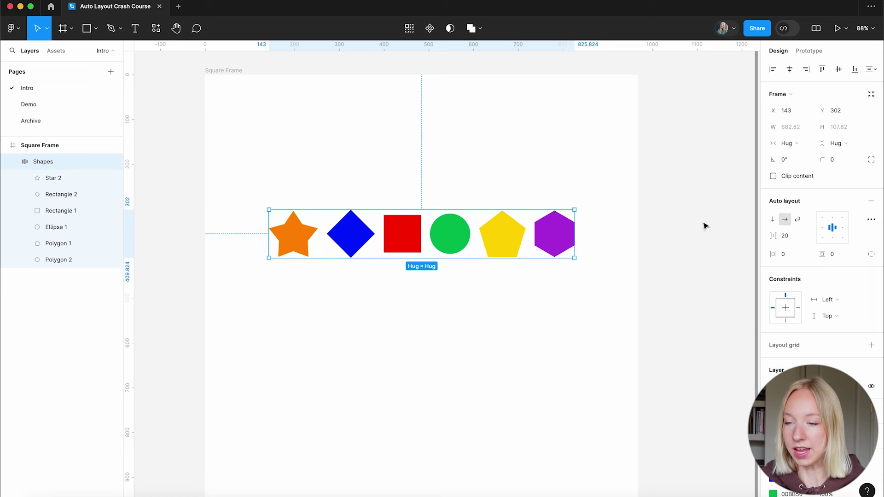
Set the Shapes auto layout's horizontal and vertical padding to 40 and move the frame to X 103, Y 296
{"action": "left_click_drag", "start_coordinate": [774, 256], "coordinate": [799, 255]}
{"action": "left_click", "coordinate": [785, 254]}
{"action": "type", "text": "40"}
{"action": "key", "text": "Return"}
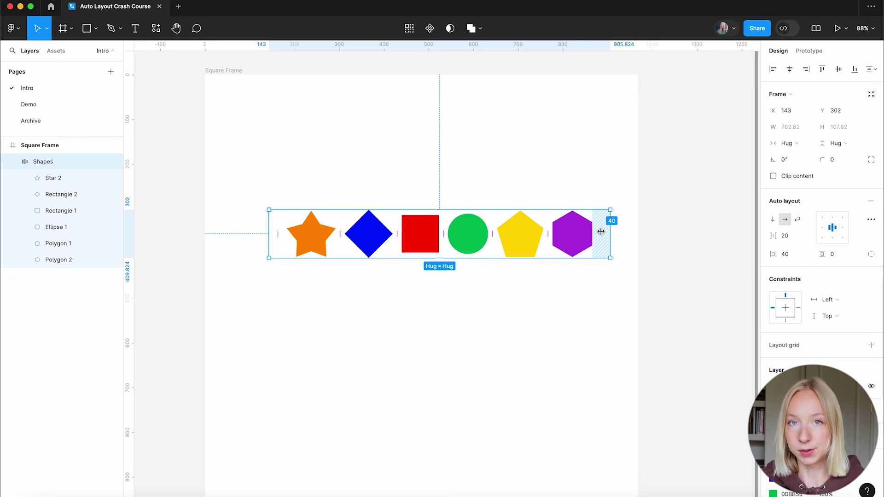
{"action": "left_click", "coordinate": [834, 258]}
{"action": "type", "text": "40"}
{"action": "key", "text": "Return"}
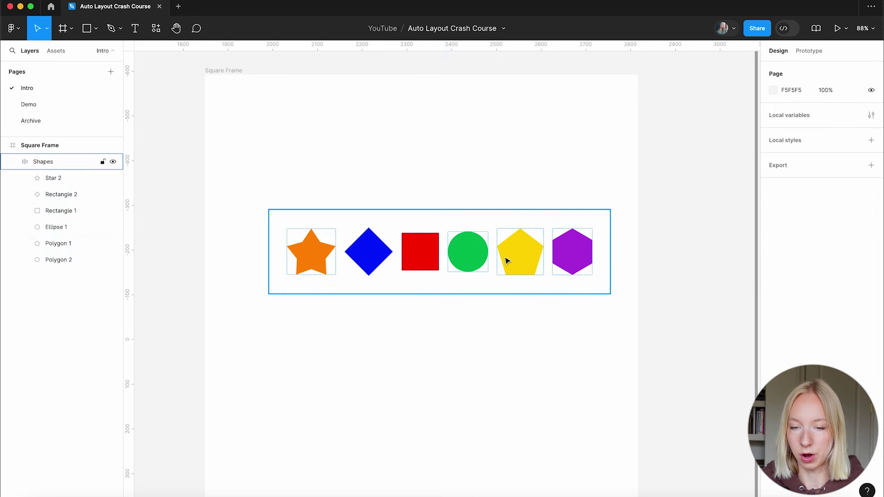
{"action": "left_click_drag", "start_coordinate": [508, 263], "coordinate": [490, 260]}
Add a light grey fill to the Shapes frame, starting from F0F0F0 and darkening it slightly
{"action": "scroll", "coordinate": [865, 276], "scroll_direction": "down", "scroll_amount": 5}
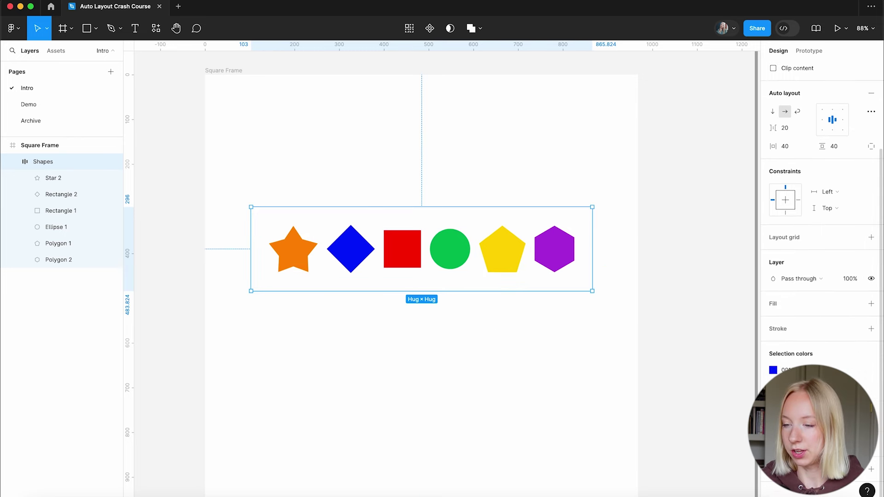
{"action": "left_click", "coordinate": [871, 304]}
{"action": "left_click", "coordinate": [773, 320]}
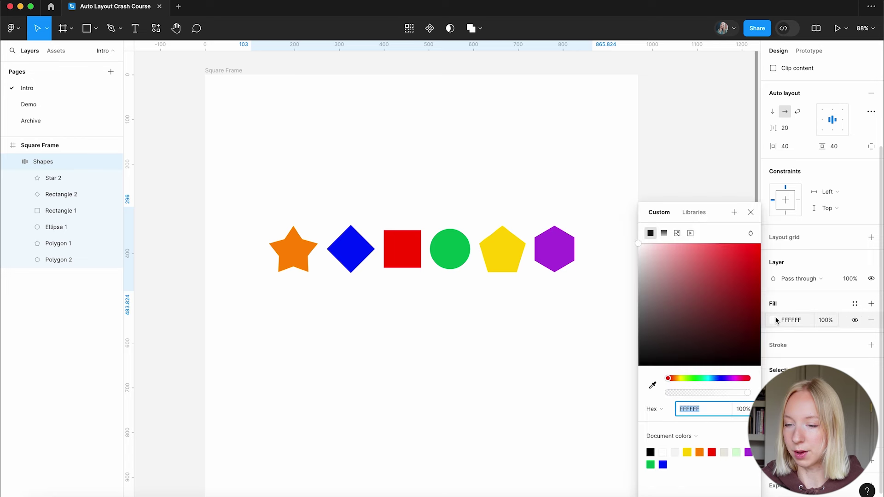
{"action": "type", "text": "F0F0F0"}
{"action": "key", "text": "Return"}
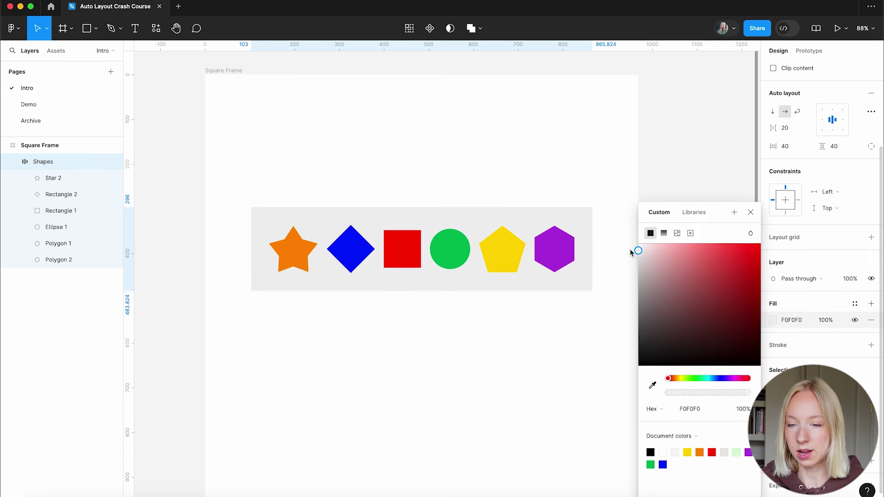
{"action": "left_click_drag", "start_coordinate": [637, 251], "coordinate": [633, 256]}
{"action": "left_click", "coordinate": [550, 381]}
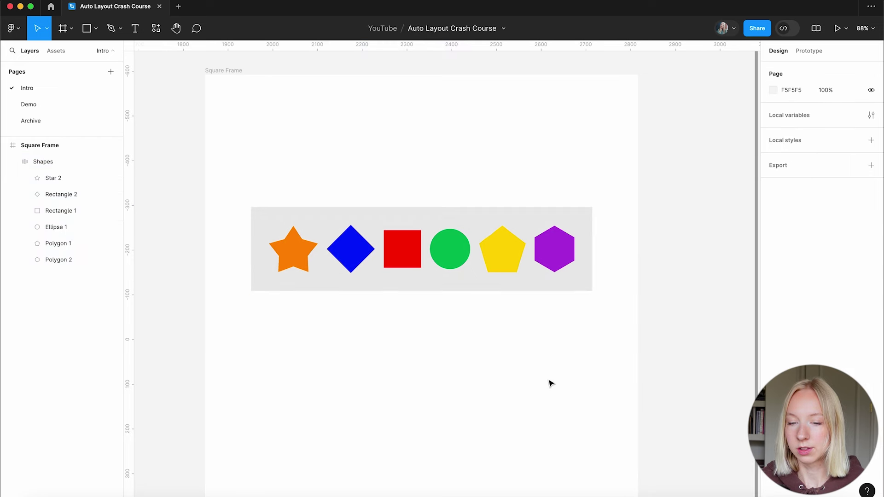
Move the whole Shapes frame down in Square Frame to X 103, Y 326 and deselect it
{"action": "left_click", "coordinate": [408, 249]}
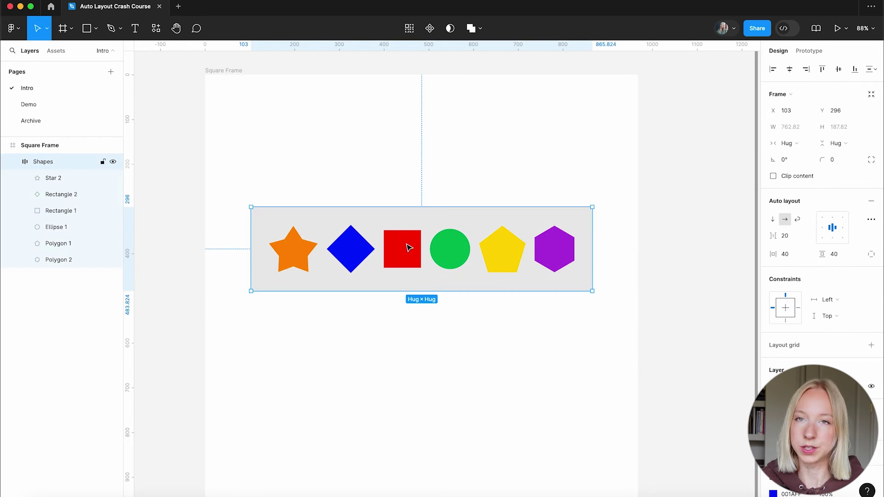
{"action": "left_click", "coordinate": [409, 329]}
{"action": "left_click_drag", "start_coordinate": [437, 247], "coordinate": [449, 261]}
{"action": "key", "text": "Escape"}
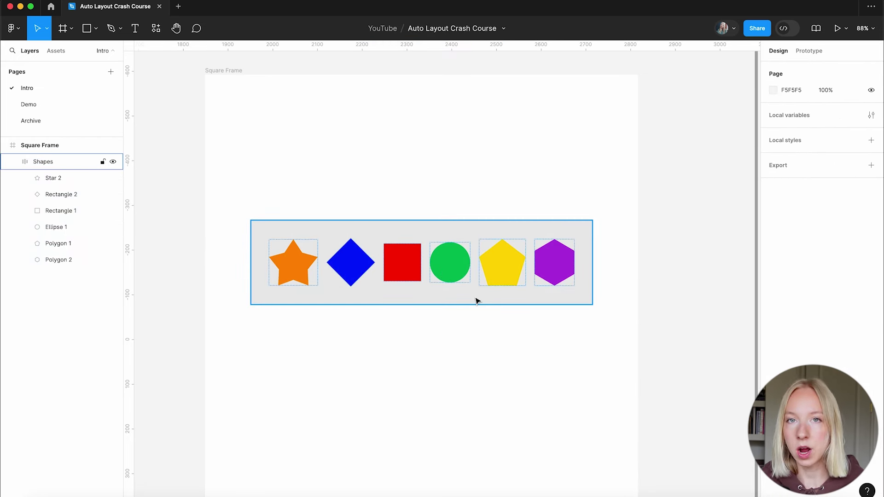
Set the horizontal gap between the items in the Shapes auto layout to 10
{"action": "left_click", "coordinate": [456, 289]}
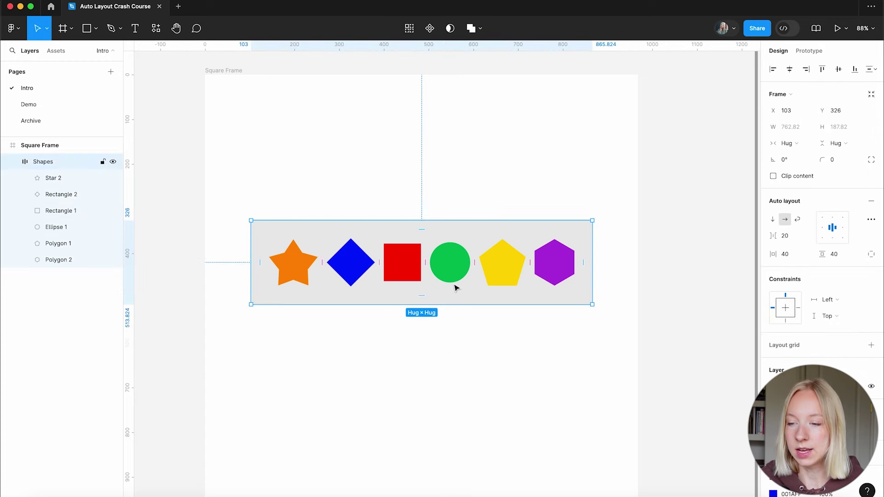
{"action": "left_click", "coordinate": [788, 237]}
{"action": "type", "text": "10"}
{"action": "key", "text": "Return"}
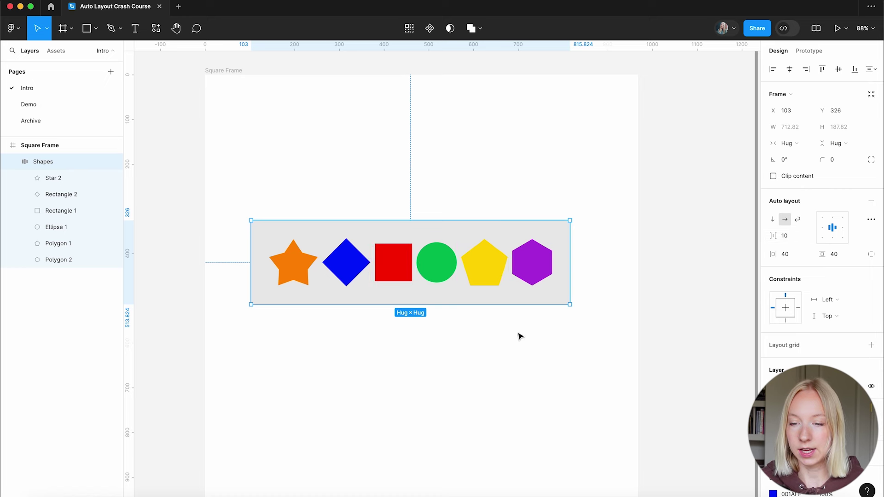
{"action": "left_click", "coordinate": [493, 326]}
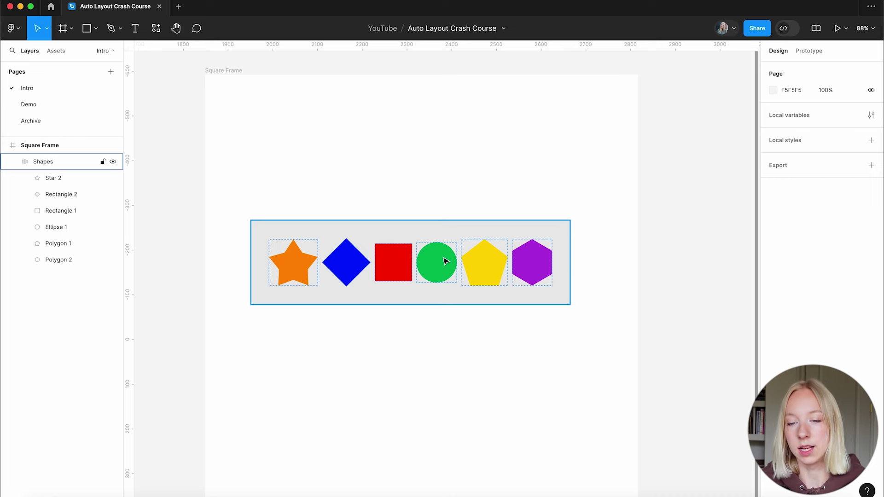
Change the Shapes frame's horizontal sizing from hug contents to fixed width
{"action": "scroll", "coordinate": [460, 307], "scroll_direction": "down", "scroll_amount": 2}
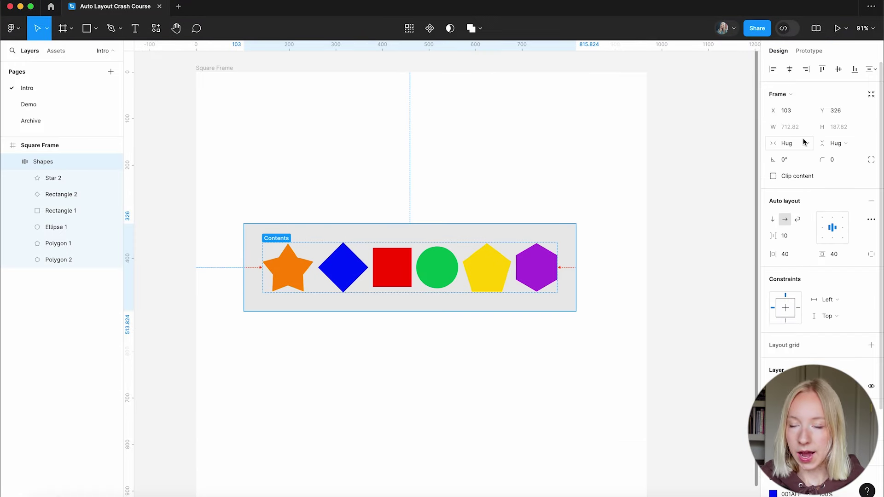
{"action": "left_click", "coordinate": [808, 145]}
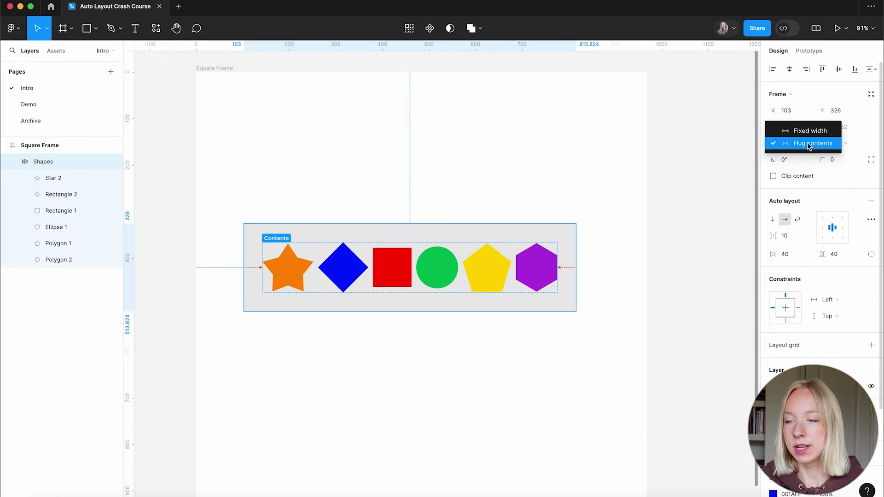
{"action": "left_click", "coordinate": [810, 132]}
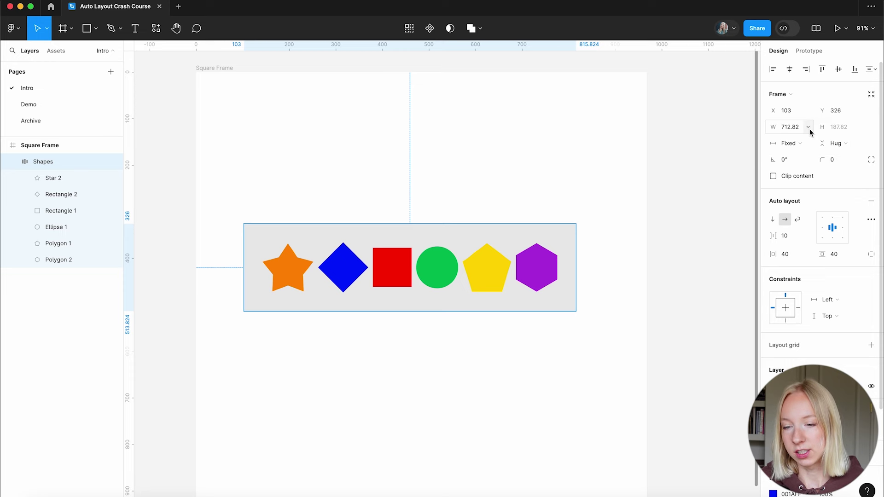
{"action": "scroll", "coordinate": [463, 332], "scroll_direction": "down", "scroll_amount": 3}
{"action": "scroll", "coordinate": [464, 331], "scroll_direction": "up", "scroll_amount": 2}
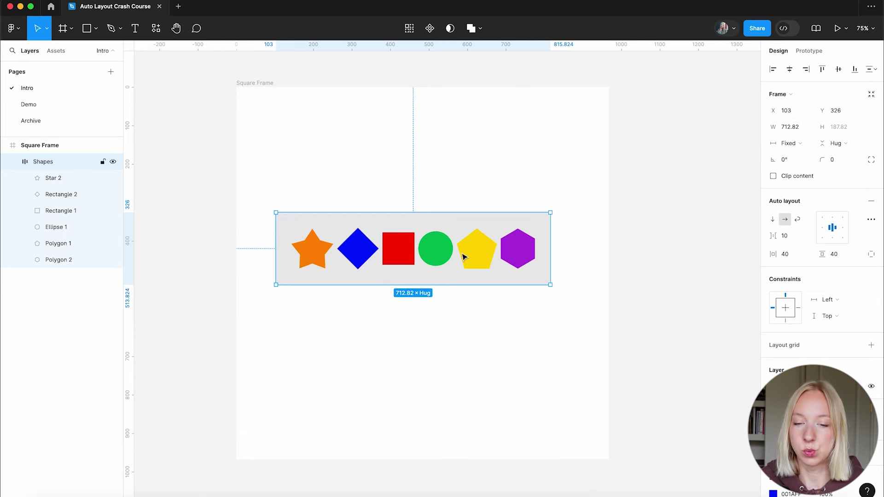
Position the Shapes frame at X 49 with a width of 919 and align its items to the middle left
{"action": "left_click_drag", "start_coordinate": [464, 256], "coordinate": [444, 256]}
{"action": "left_click_drag", "start_coordinate": [530, 243], "coordinate": [591, 244]}
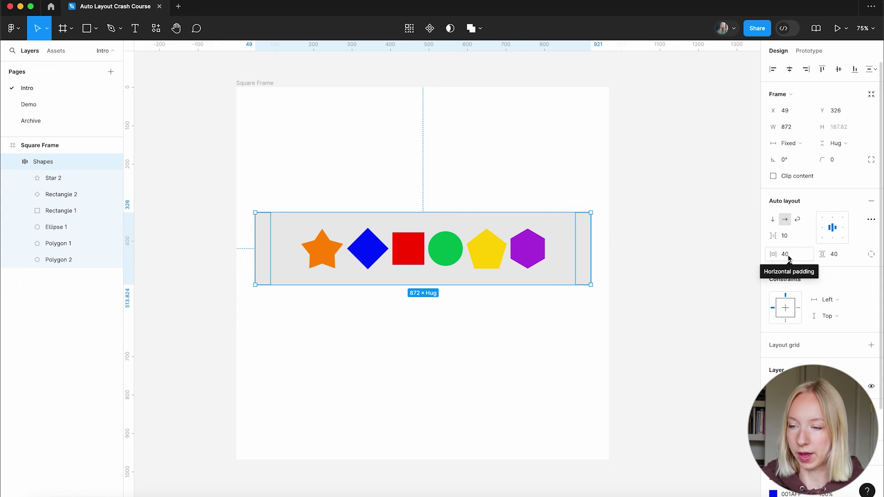
{"action": "left_click", "coordinate": [821, 226]}
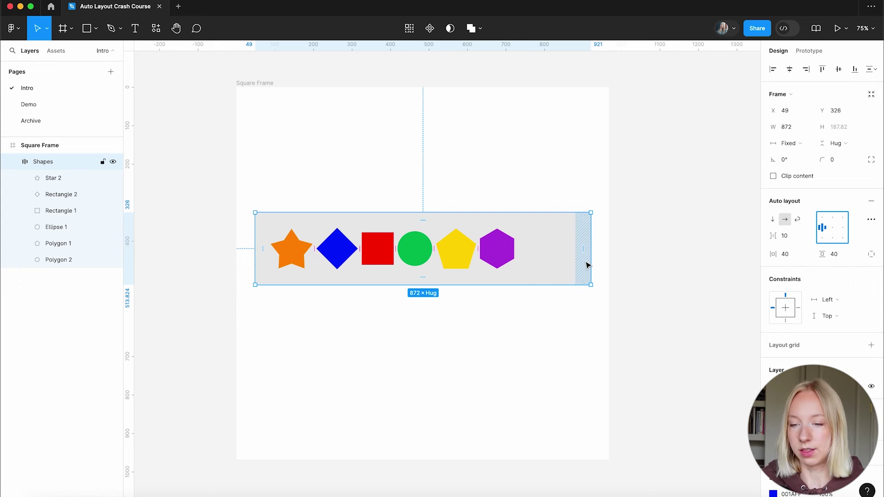
{"action": "left_click_drag", "start_coordinate": [590, 254], "coordinate": [607, 254]}
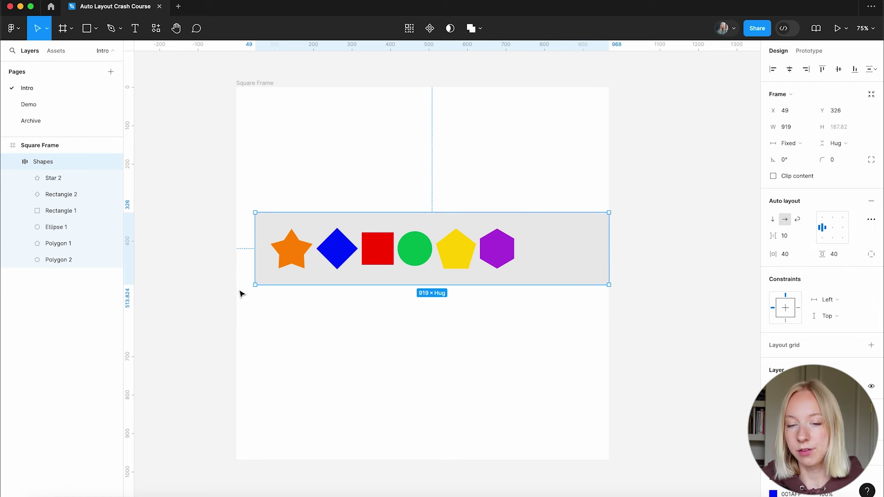
Try extending the Shapes frame's left side to X 0 for a width of 968, and undo that resize
{"action": "left_click_drag", "start_coordinate": [250, 259], "coordinate": [237, 260]}
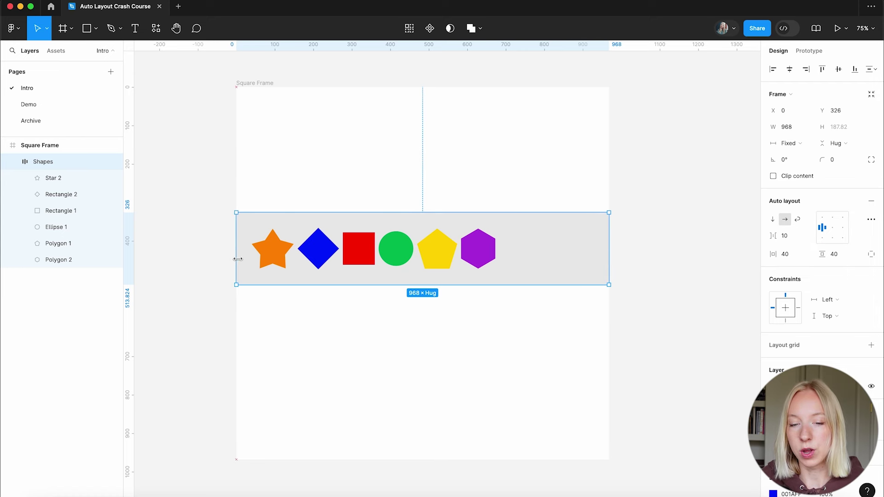
{"action": "left_click", "coordinate": [462, 329]}
{"action": "key", "text": "ctrl+z"}
{"action": "key", "text": "ctrl+z"}
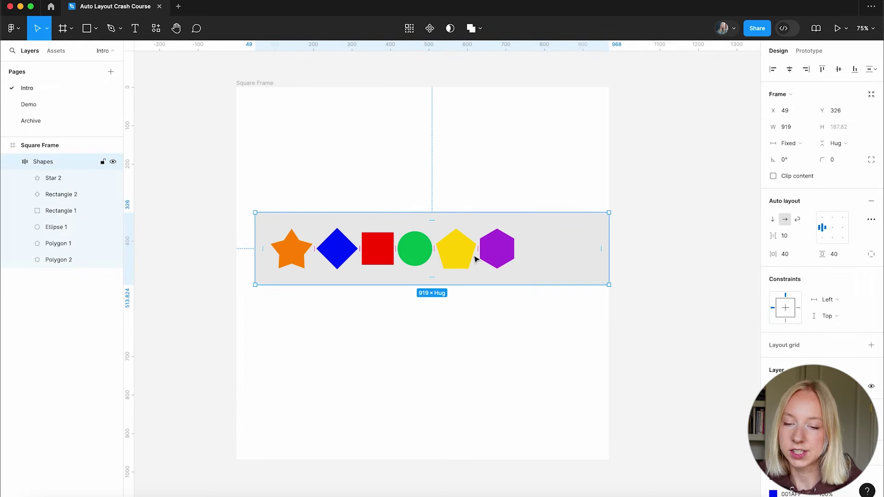
Move the Shapes frame to X 24, Y 323 and extend its upper edge to Y 153 for a fixed height of 358
{"action": "left_click_drag", "start_coordinate": [531, 250], "coordinate": [522, 248]}
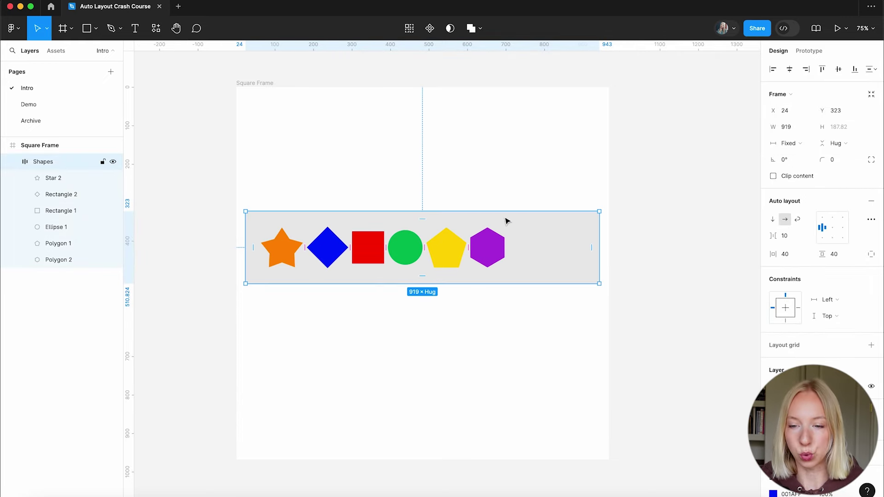
{"action": "left_click_drag", "start_coordinate": [493, 211], "coordinate": [495, 146]}
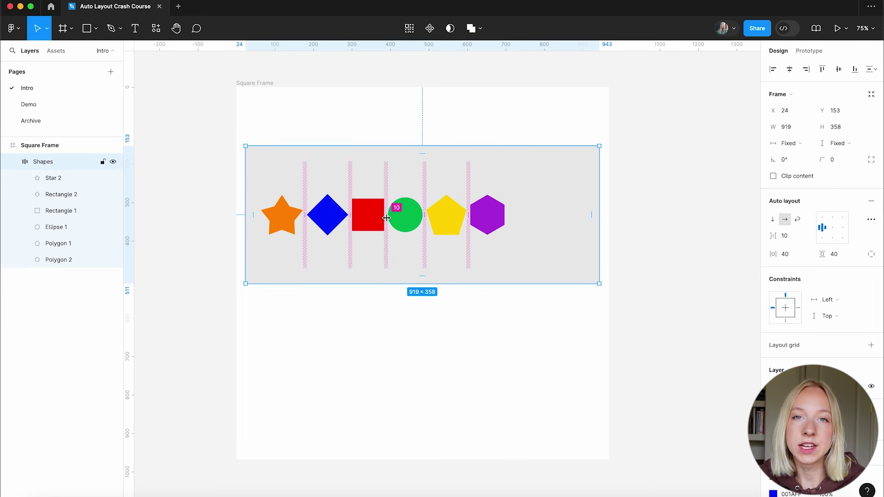
Set the Shapes frame's horizontal sizing to hug contents
{"action": "left_click", "coordinate": [387, 217]}
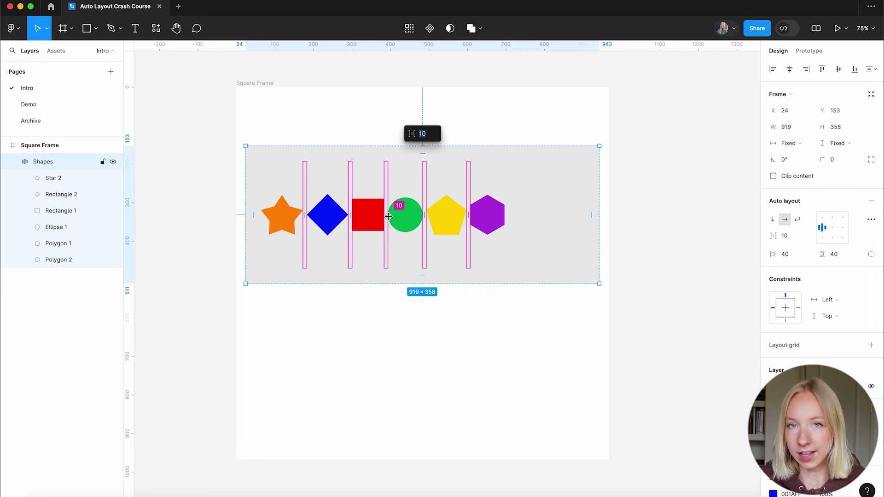
{"action": "left_click", "coordinate": [381, 325]}
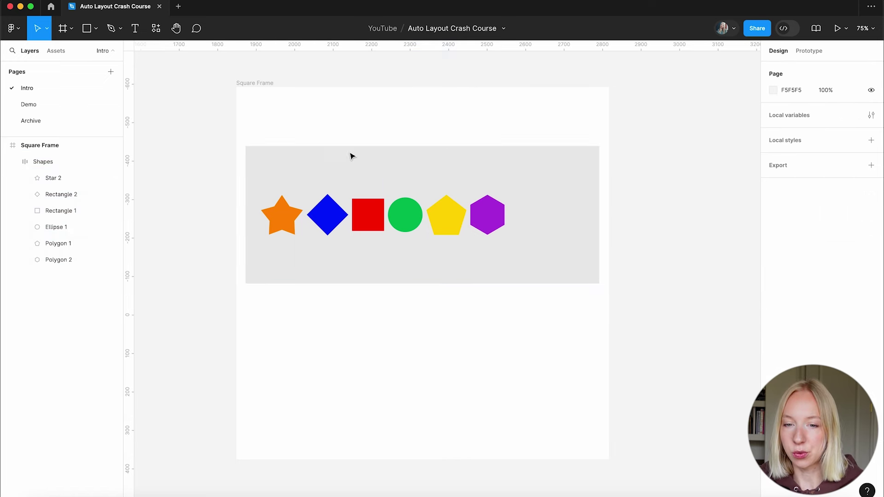
{"action": "left_click", "coordinate": [373, 210]}
{"action": "left_click", "coordinate": [789, 144]}
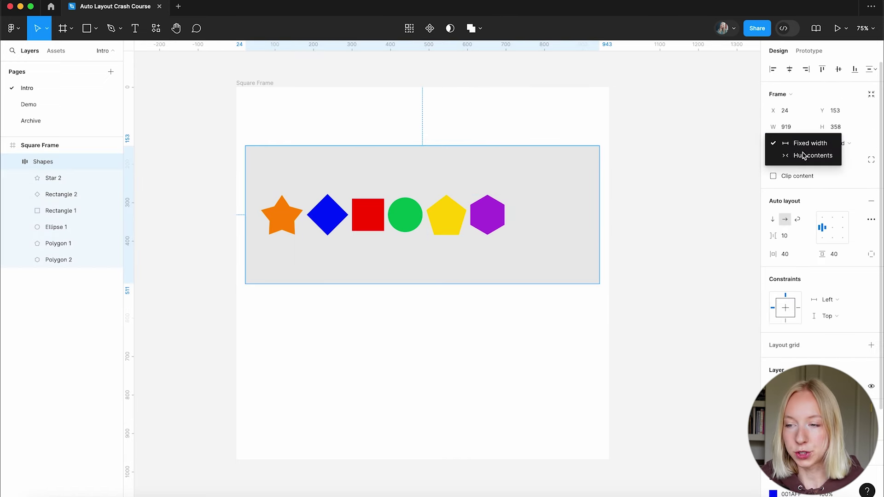
{"action": "left_click", "coordinate": [803, 156]}
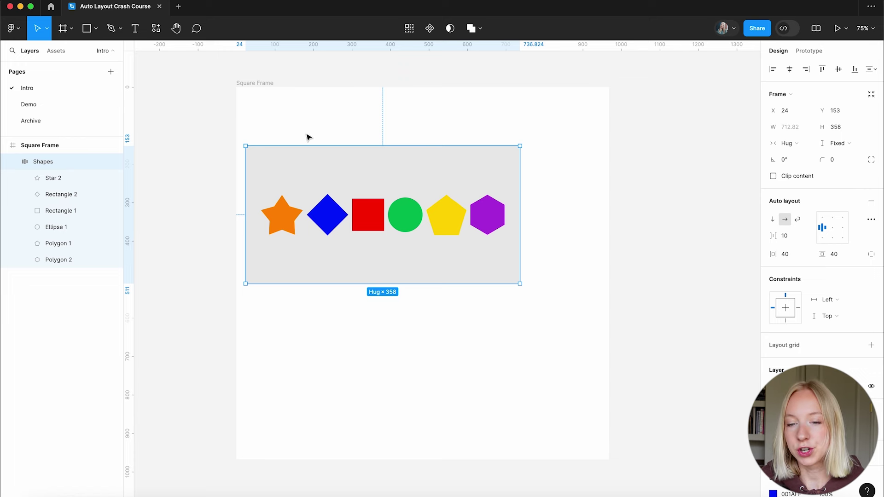
Apply auto layout to the outer Square Frame
{"action": "left_click", "coordinate": [243, 83]}
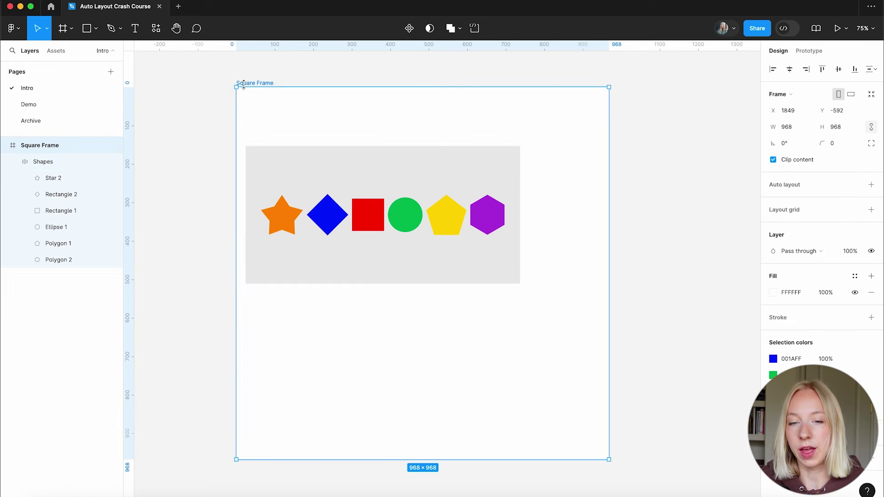
{"action": "left_click", "coordinate": [321, 167]}
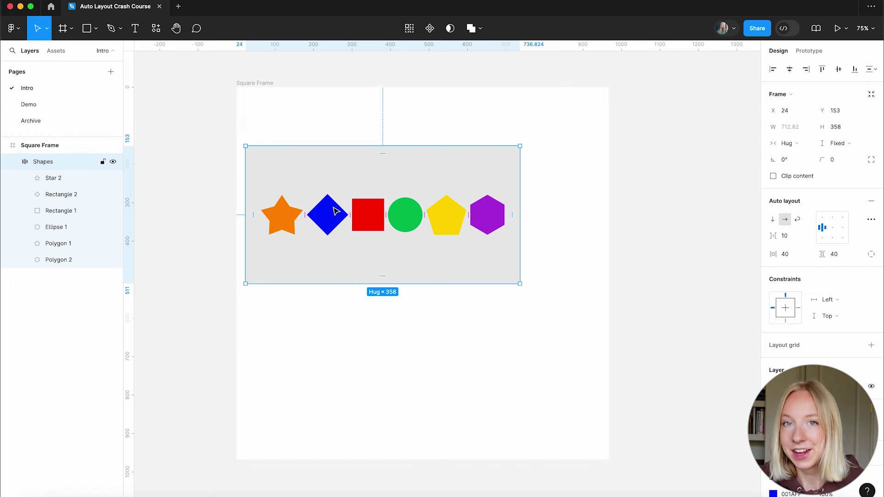
{"action": "left_click", "coordinate": [265, 84]}
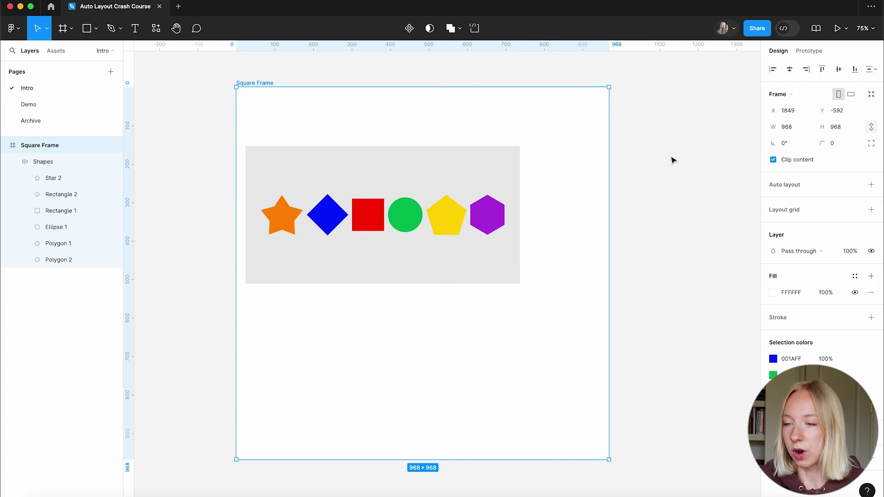
{"action": "left_click", "coordinate": [871, 185]}
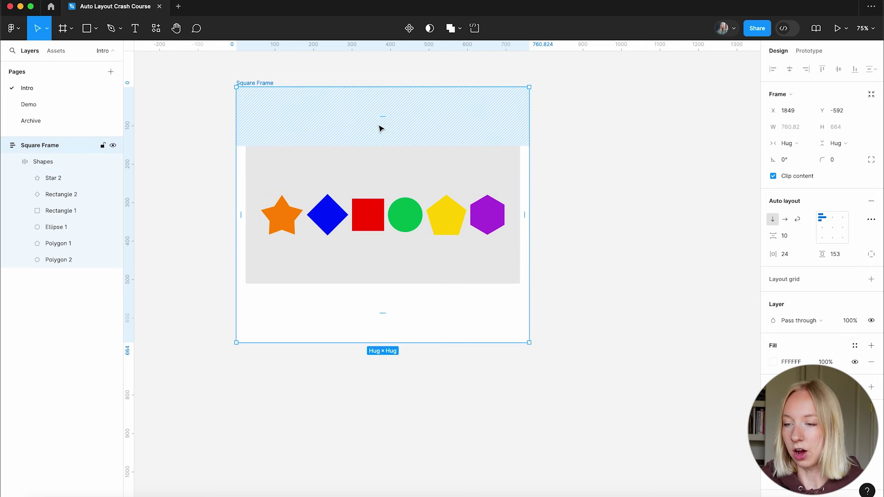
{"action": "left_click", "coordinate": [834, 254]}
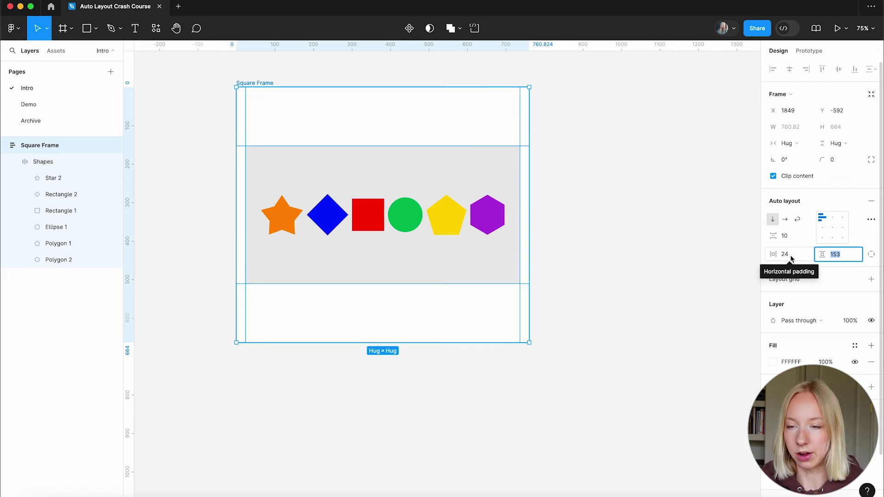
Resize the Square Frame to a fixed width of 1000 and height of 1000
{"action": "left_click_drag", "start_coordinate": [528, 343], "coordinate": [625, 432]}
{"action": "left_click", "coordinate": [797, 129]}
{"action": "type", "text": "1000"}
{"action": "key", "text": "Return"}
{"action": "left_click", "coordinate": [837, 131]}
{"action": "type", "text": "1000"}
{"action": "key", "text": "Return"}
{"action": "left_click", "coordinate": [653, 154]}
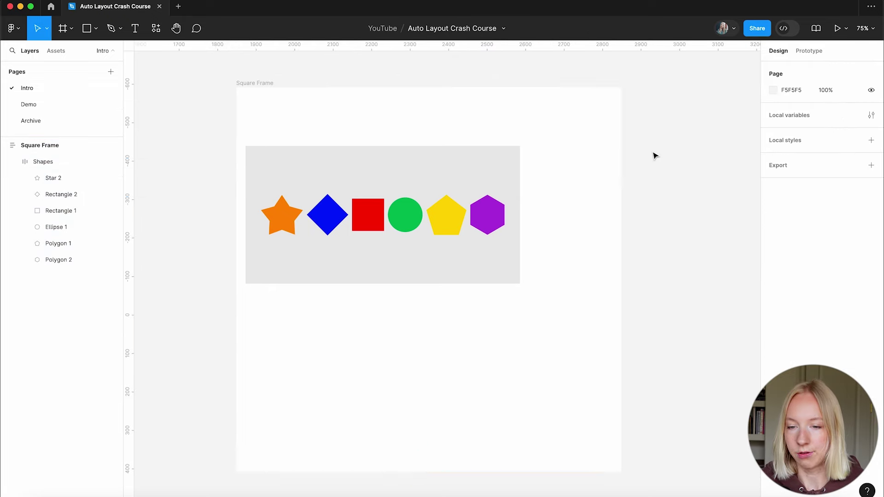
Set the Shapes frame's horizontal sizing to fill container
{"action": "scroll", "coordinate": [506, 161], "scroll_direction": "down", "scroll_amount": 1}
{"action": "scroll", "coordinate": [506, 161], "scroll_direction": "right", "scroll_amount": 1}
{"action": "left_click", "coordinate": [437, 209]}
{"action": "scroll", "coordinate": [437, 209], "scroll_direction": "down", "scroll_amount": 2}
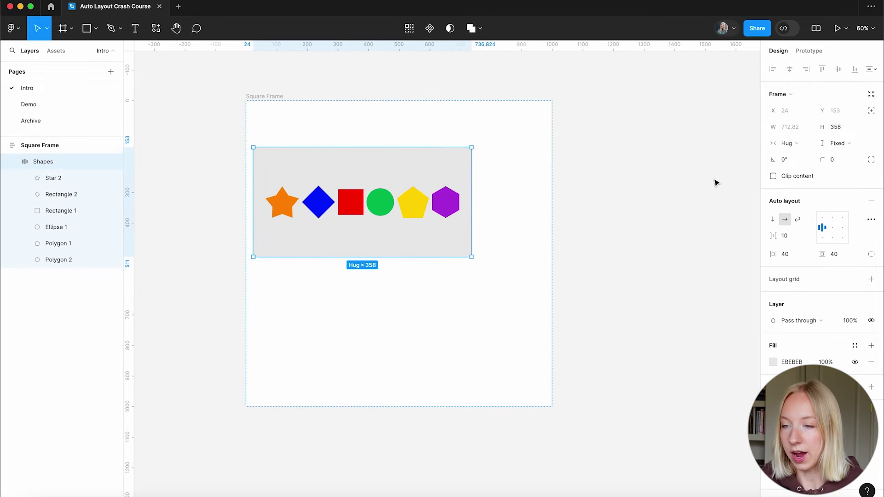
{"action": "left_click", "coordinate": [787, 144]}
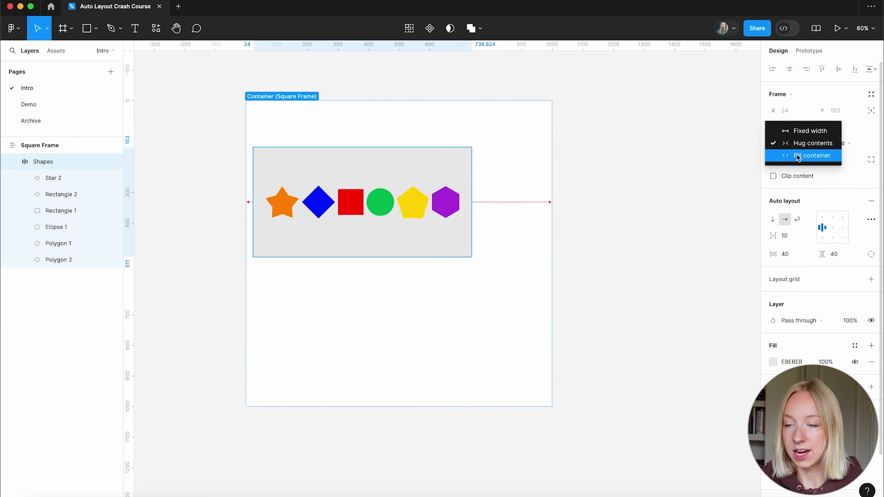
{"action": "left_click", "coordinate": [811, 156]}
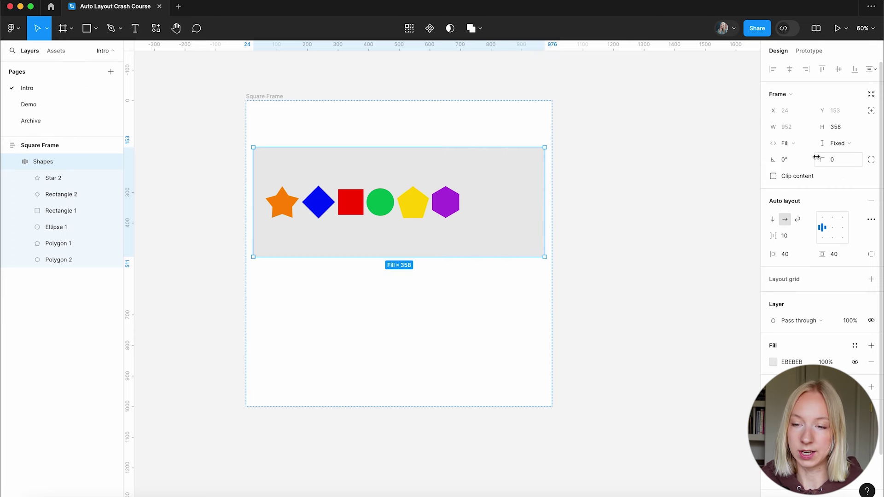
Set the Square Frame's horizontal padding to 0
{"action": "left_click", "coordinate": [272, 95]}
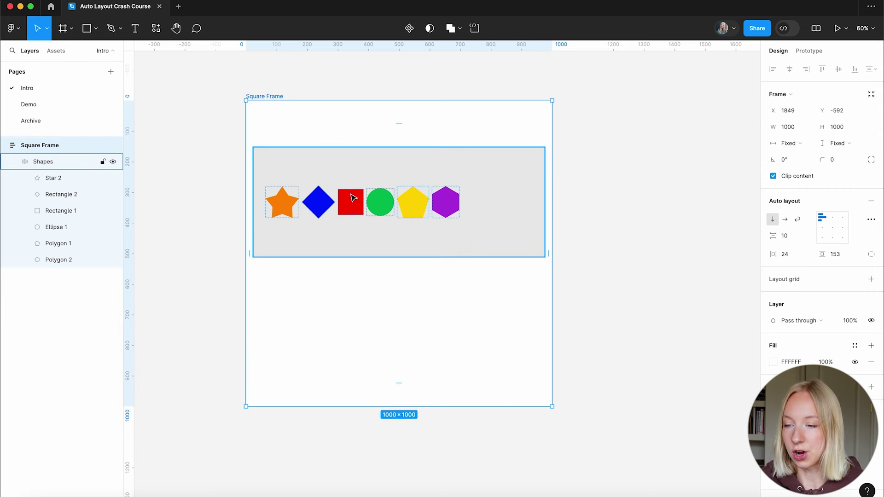
{"action": "left_click", "coordinate": [785, 254]}
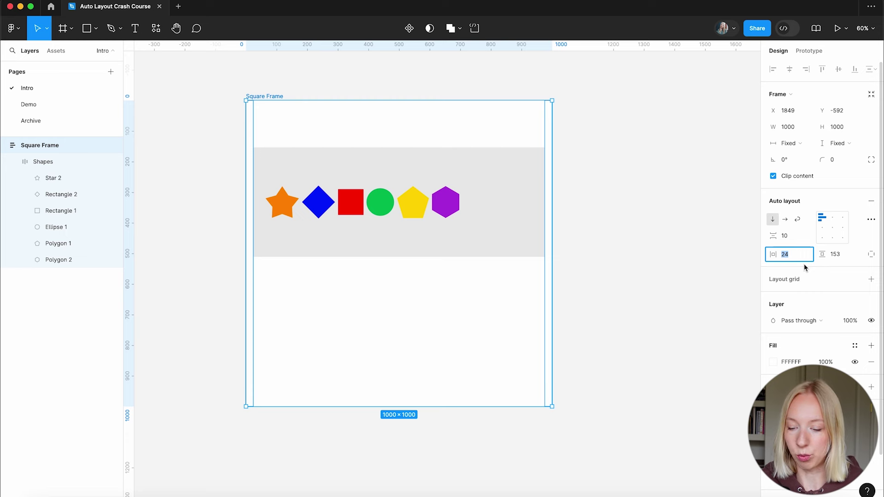
{"action": "type", "text": "0"}
{"action": "key", "text": "Return"}
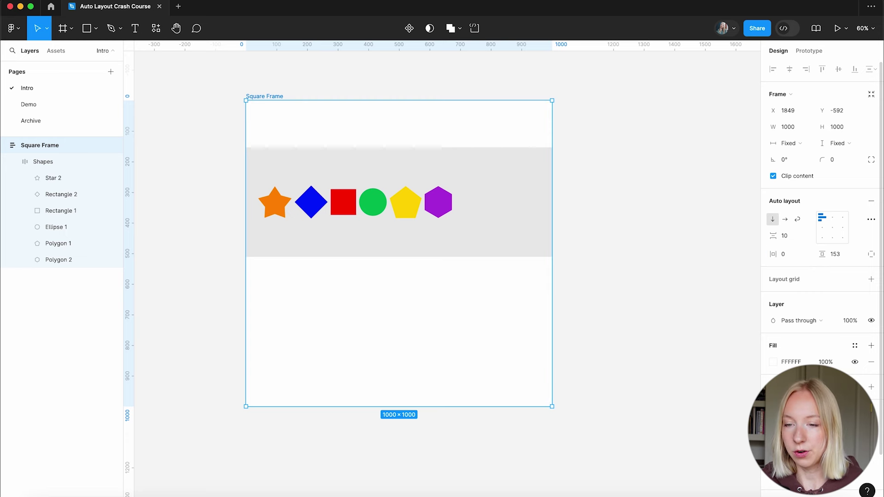
{"action": "left_click", "coordinate": [619, 215]}
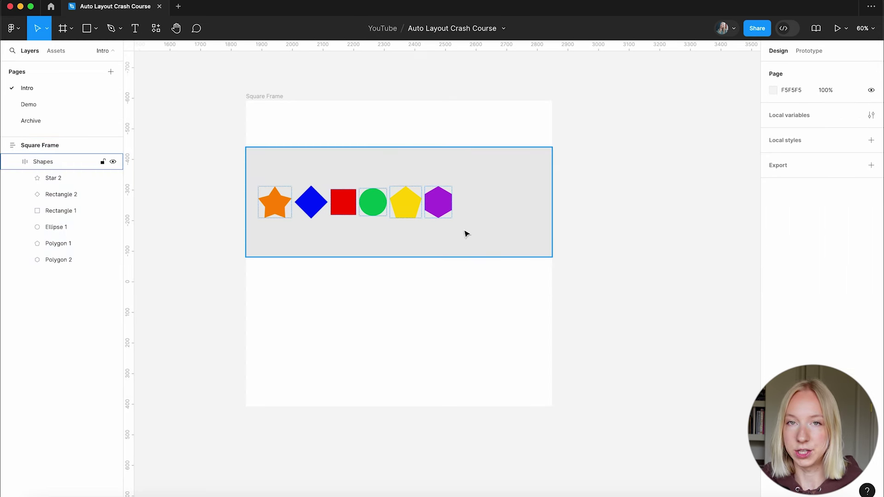
{"action": "left_click", "coordinate": [410, 179]}
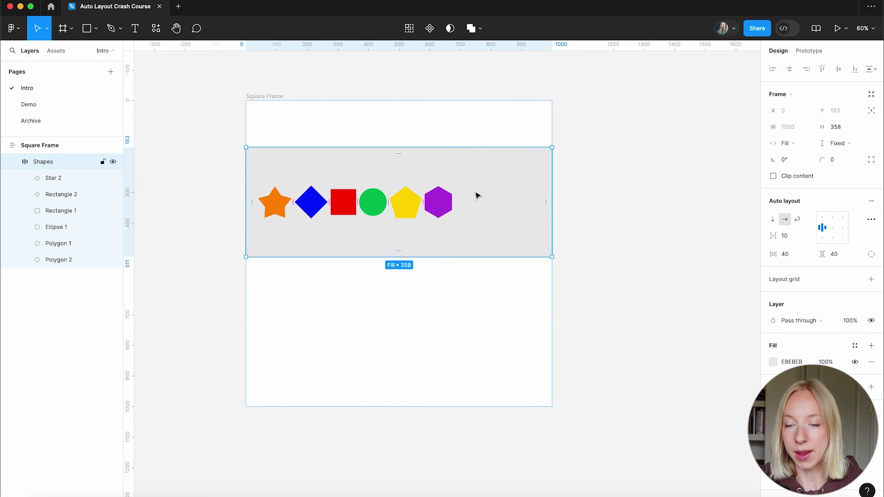
{"action": "left_click", "coordinate": [396, 314]}
{"action": "left_click", "coordinate": [598, 304]}
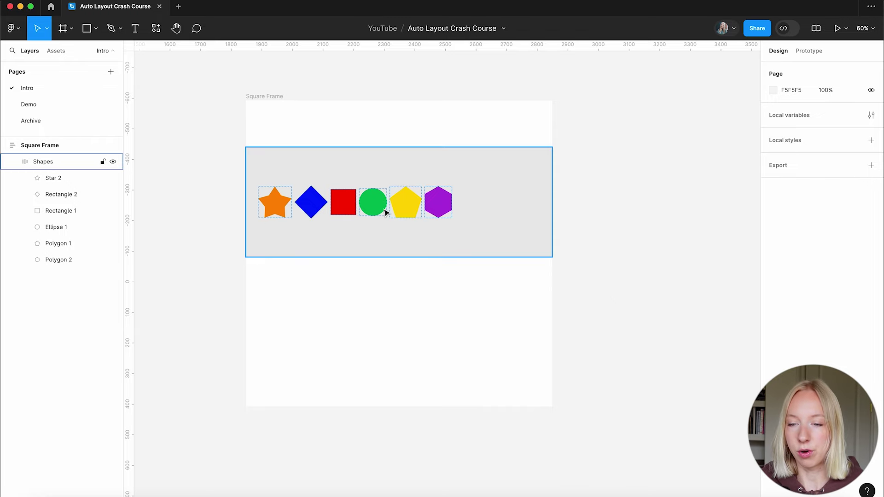
{"action": "scroll", "coordinate": [387, 214], "scroll_direction": "up", "scroll_amount": 5}
{"action": "left_click", "coordinate": [365, 237]}
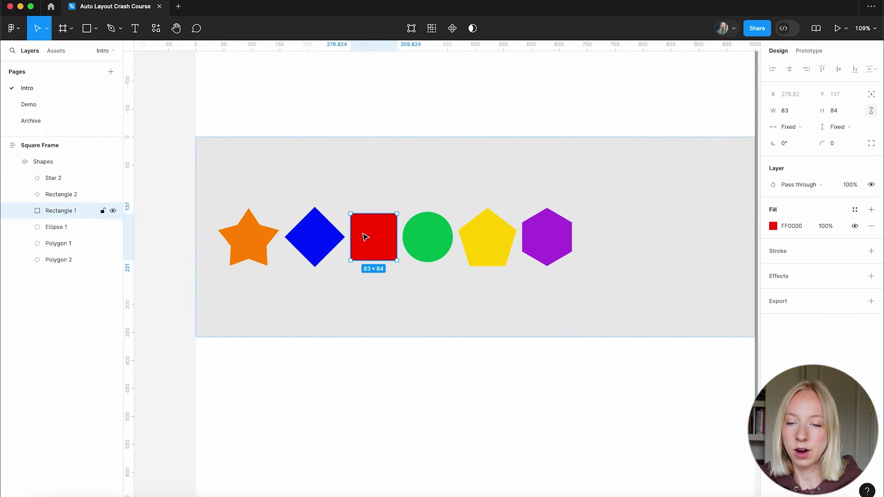
{"action": "left_click", "coordinate": [350, 410]}
{"action": "left_click", "coordinate": [375, 242]}
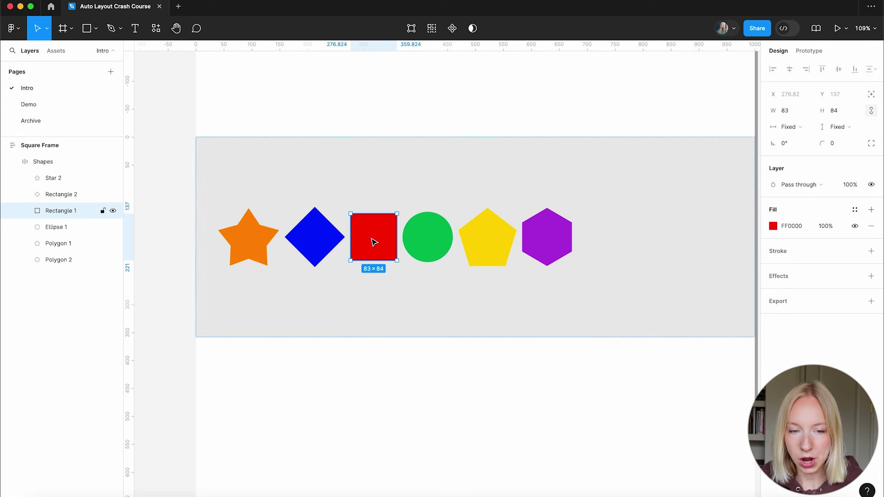
Open the Shapes frame's advanced auto layout settings and preview the strokes, canvas stacking and text baseline options
{"action": "left_click", "coordinate": [286, 166]}
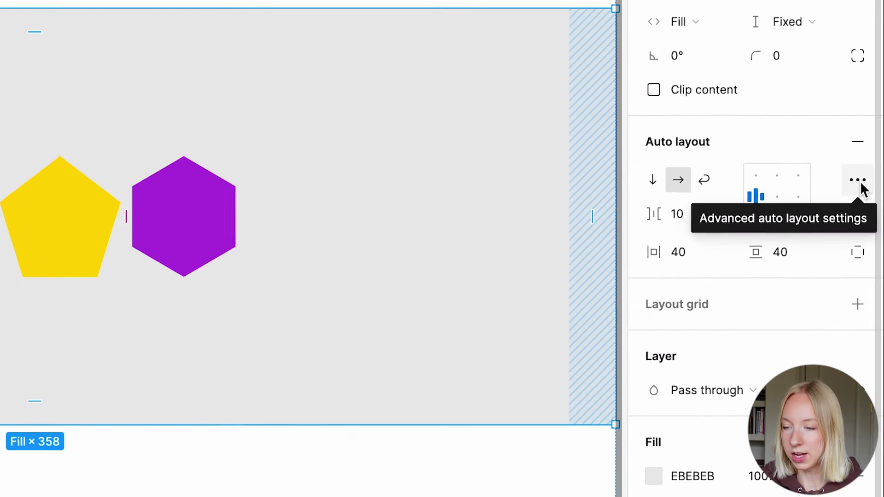
{"action": "left_click", "coordinate": [872, 221]}
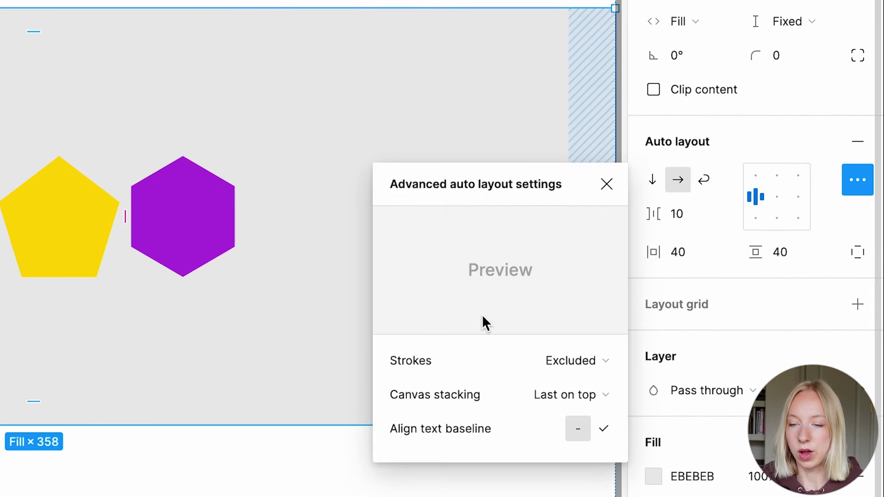
{"action": "mouse_move", "coordinate": [484, 371]}
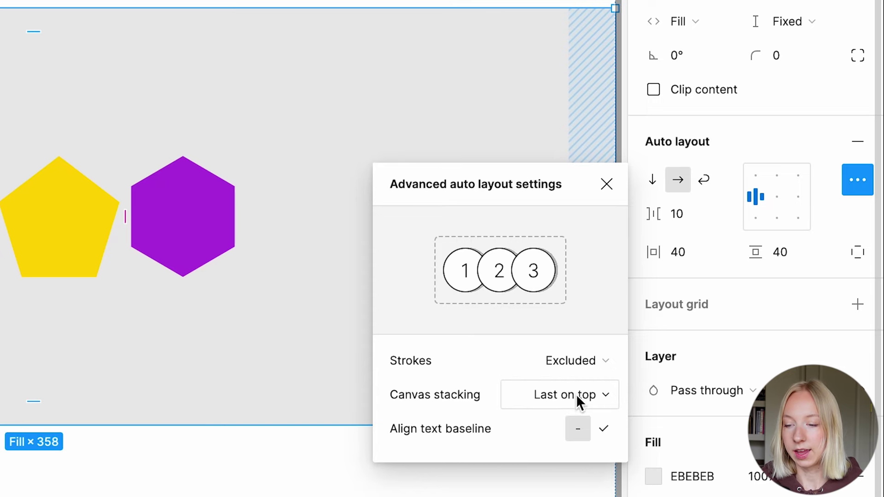
{"action": "mouse_move", "coordinate": [550, 435]}
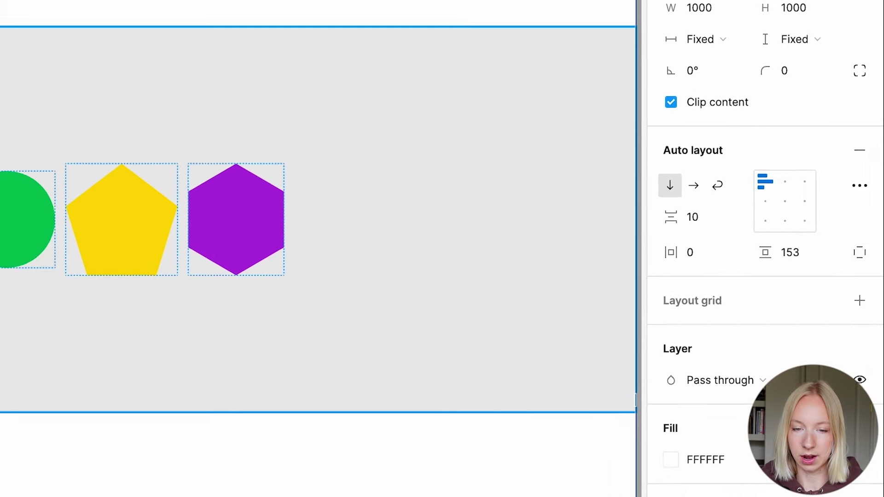
Select all six shapes and add a black inside stroke with a weight of 4
{"action": "left_click", "coordinate": [44, 216]}
{"action": "left_click", "coordinate": [322, 239], "text": "shift"}
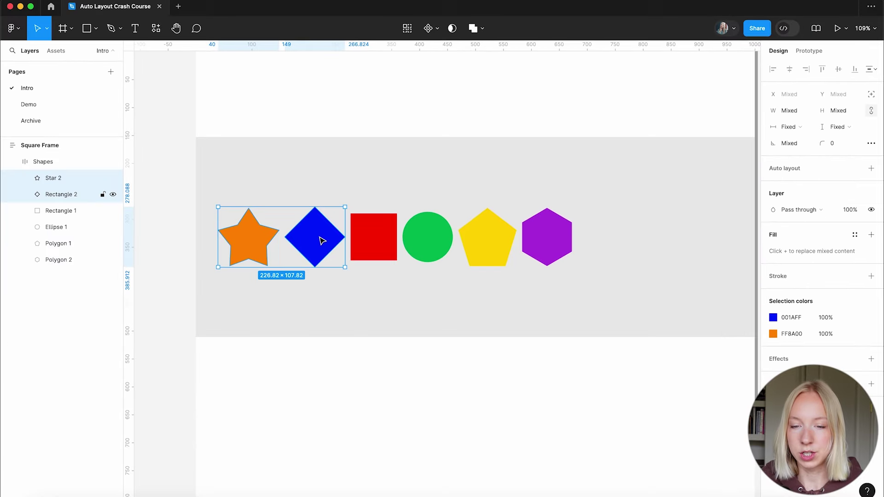
{"action": "left_click", "coordinate": [380, 239], "text": "shift"}
{"action": "left_click", "coordinate": [432, 233], "text": "shift"}
{"action": "left_click", "coordinate": [484, 232], "text": "shift"}
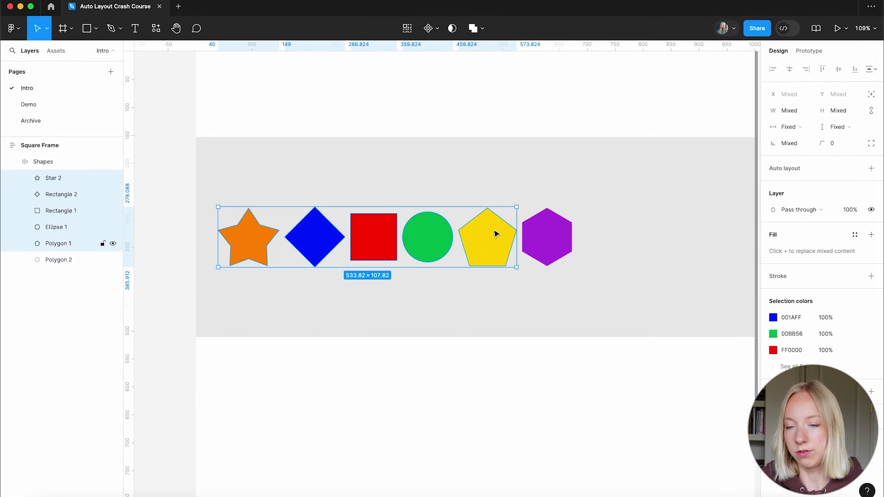
{"action": "left_click", "coordinate": [537, 236], "text": "shift"}
{"action": "left_click", "coordinate": [870, 276]}
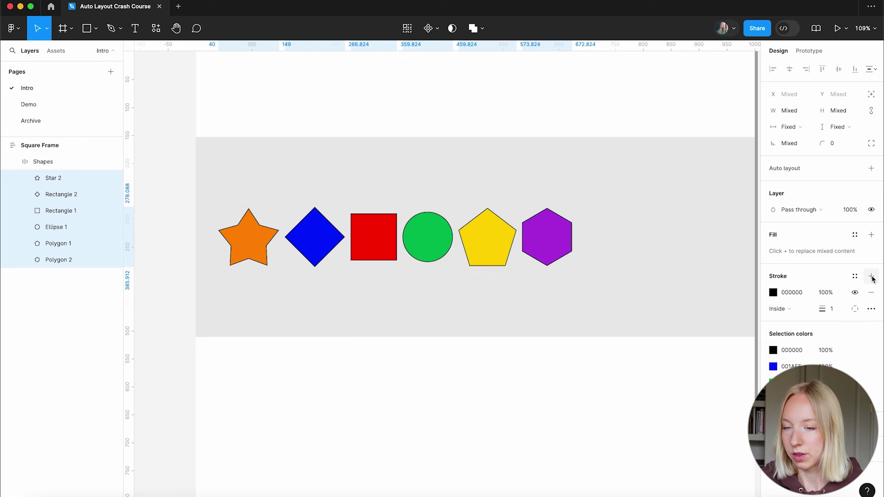
{"action": "left_click", "coordinate": [836, 312]}
{"action": "type", "text": "4"}
{"action": "key", "text": "Return"}
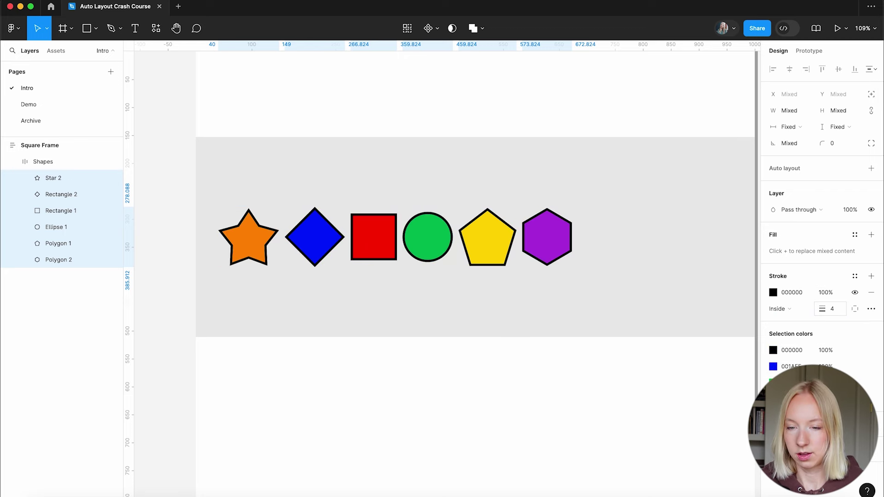
Review the strokes choices in the Shapes frame's advanced auto layout settings
{"action": "left_click", "coordinate": [408, 296]}
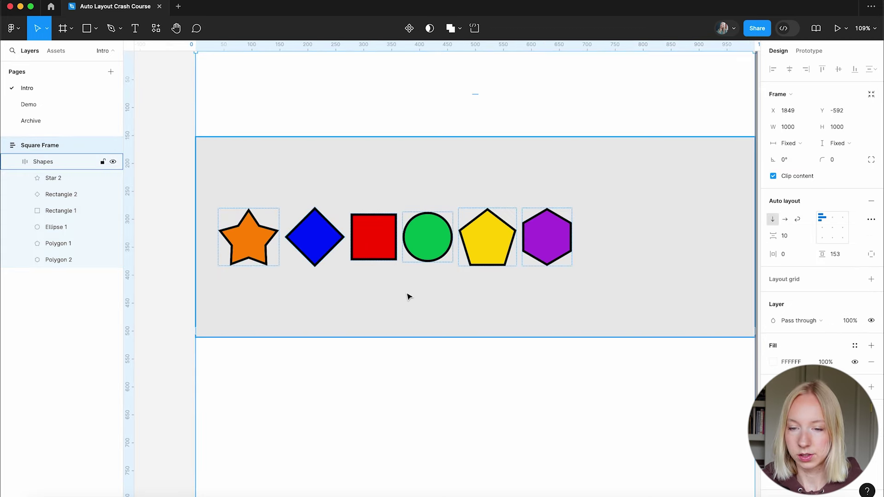
{"action": "left_click", "coordinate": [870, 219]}
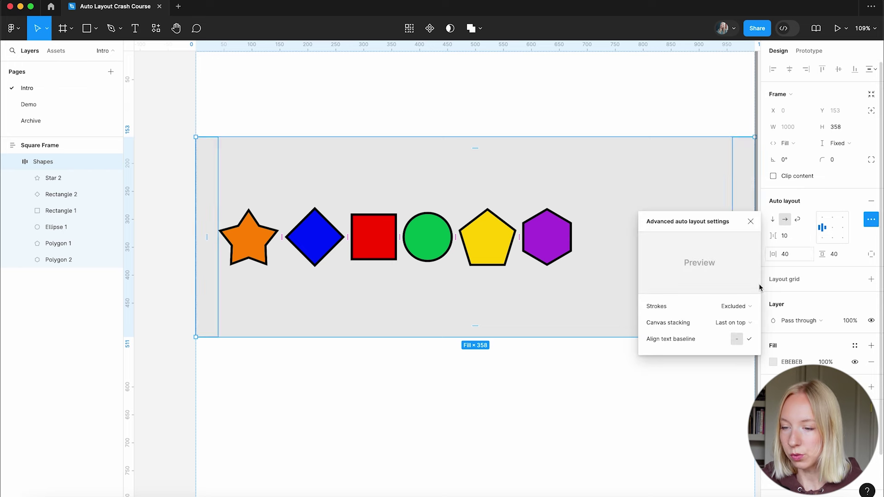
{"action": "left_click", "coordinate": [738, 310]}
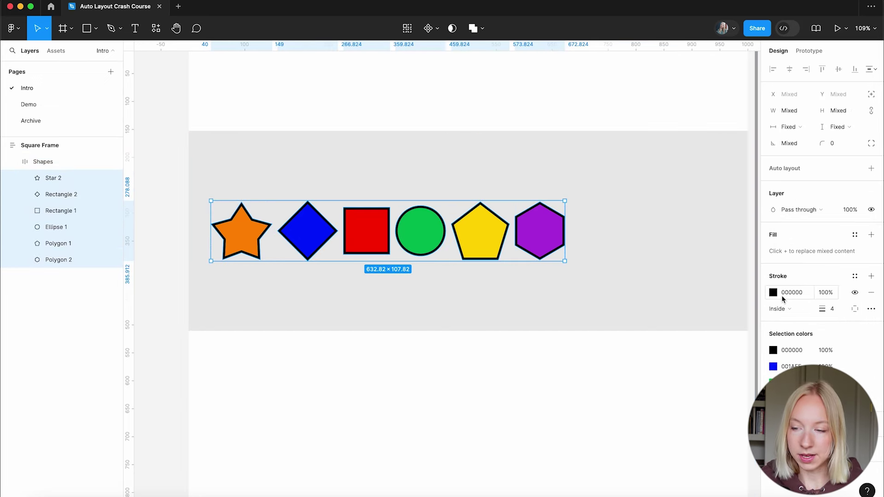
Change the stroke position of all six shapes to outside
{"action": "left_click", "coordinate": [789, 308]}
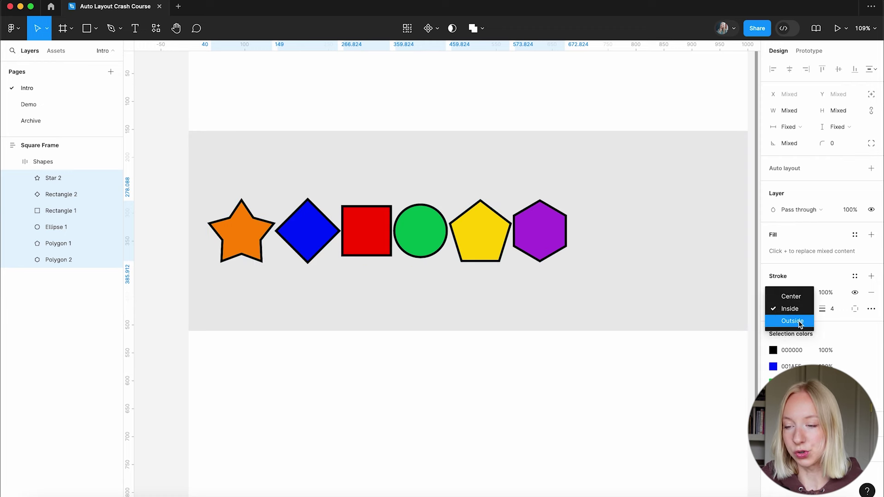
{"action": "left_click", "coordinate": [799, 321]}
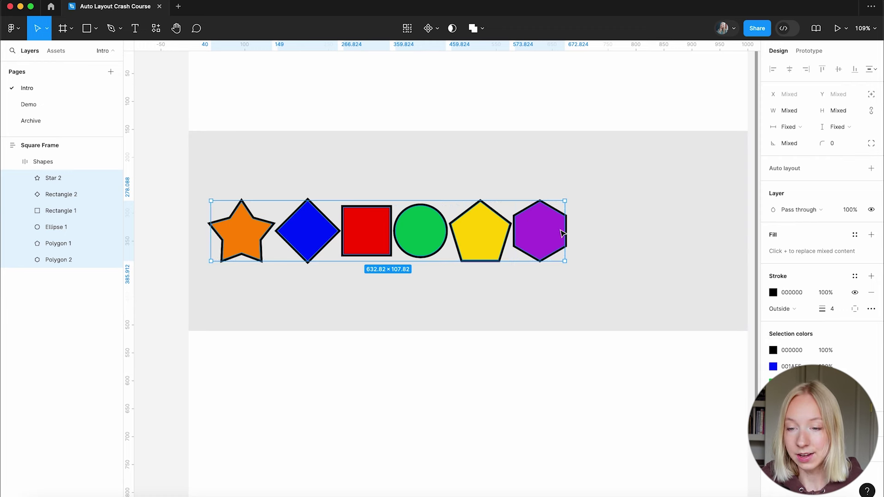
{"action": "left_click", "coordinate": [501, 352]}
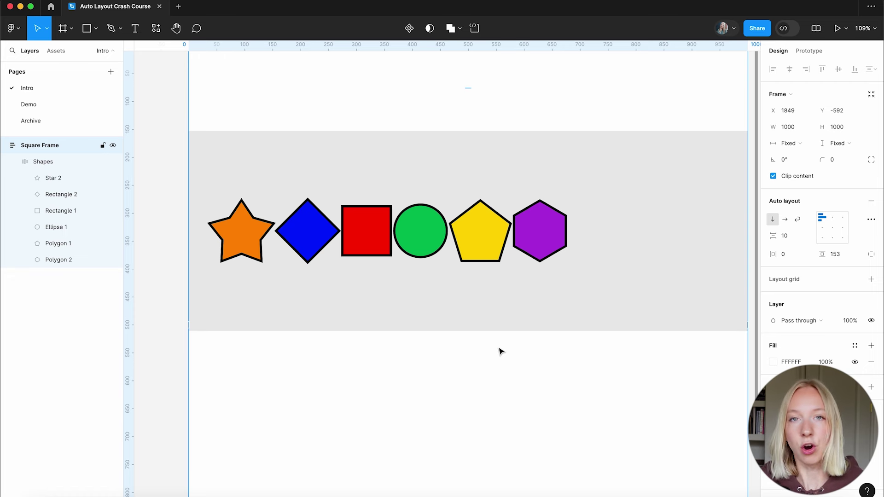
Select the Shapes frame and set its width to Hug contents
{"action": "left_click", "coordinate": [591, 226]}
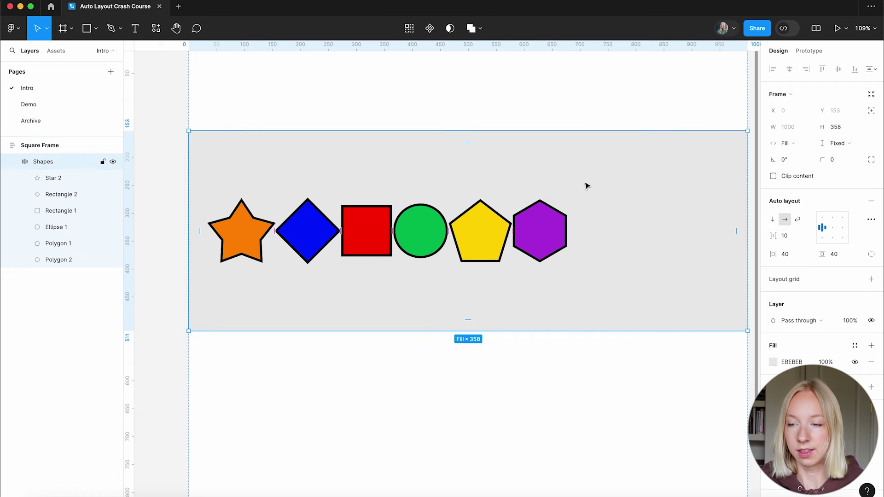
{"action": "scroll", "coordinate": [507, 224], "scroll_direction": "down", "scroll_amount": 3}
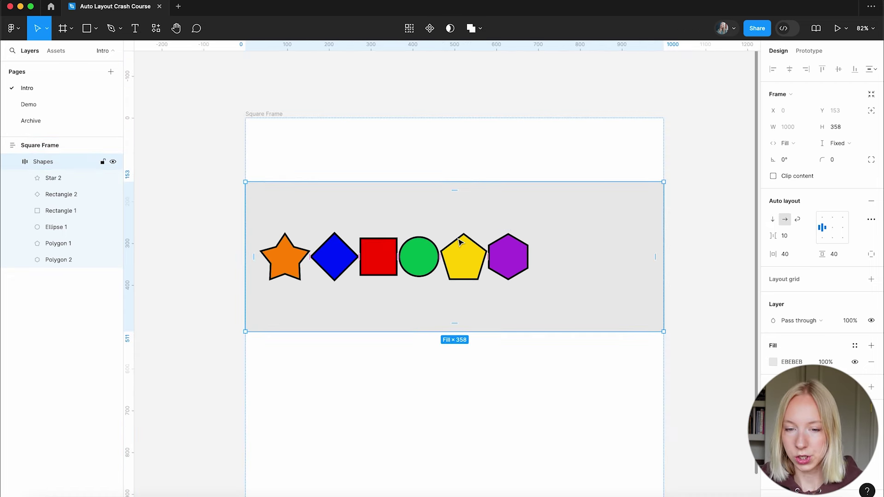
{"action": "left_click", "coordinate": [786, 143]}
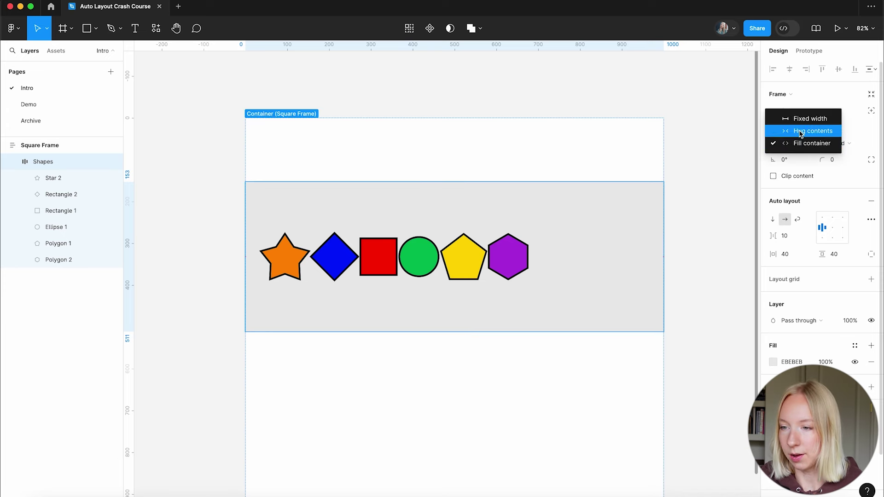
{"action": "left_click", "coordinate": [800, 131]}
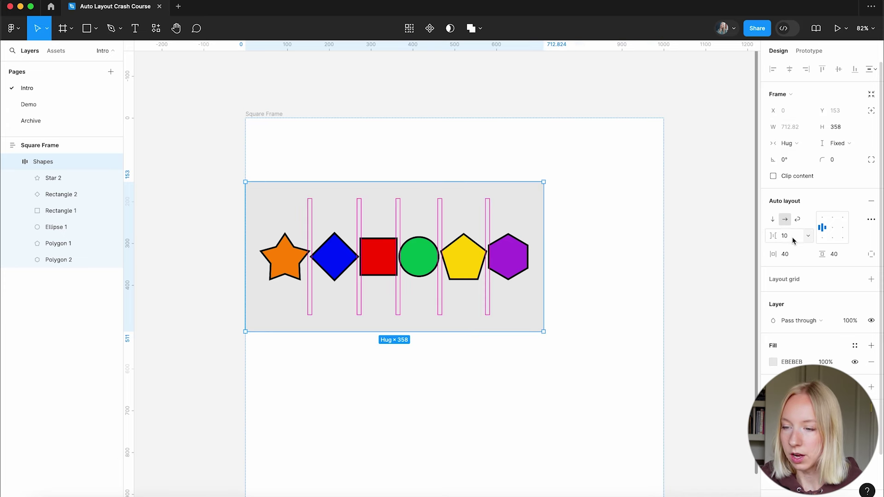
Set the Shapes frame's horizontal and vertical padding to 10, with its height hugging the contents
{"action": "left_click", "coordinate": [791, 255]}
{"action": "type", "text": "10"}
{"action": "key", "text": "Return"}
{"action": "left_click", "coordinate": [833, 254]}
{"action": "type", "text": "10"}
{"action": "key", "text": "Return"}
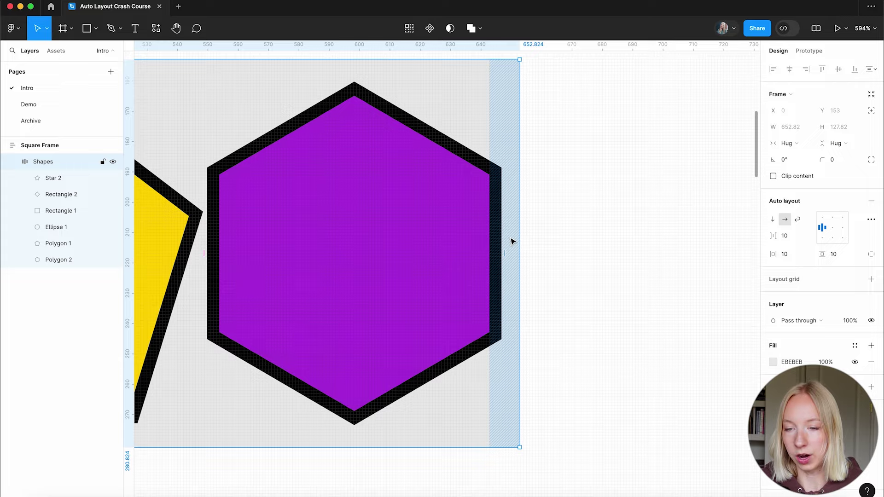
Set the Shapes frame's strokes to Included in layout in the advanced auto layout settings
{"action": "scroll", "coordinate": [510, 241], "scroll_direction": "up", "scroll_amount": 5}
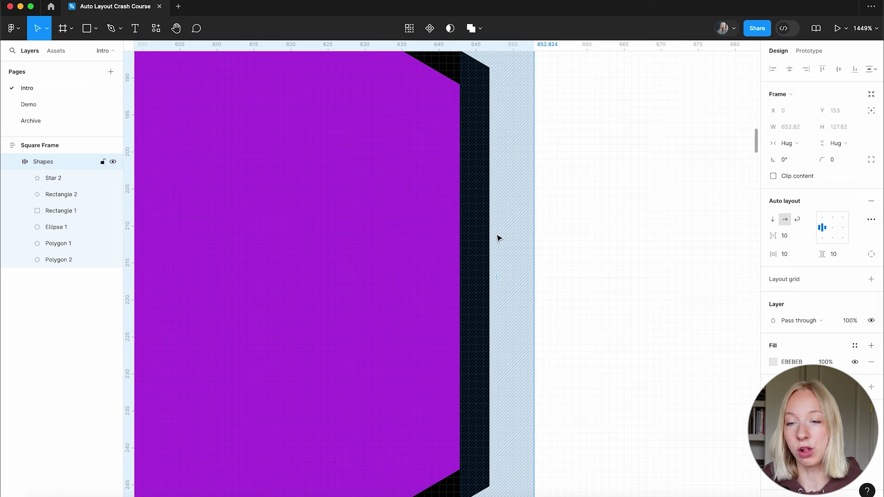
{"action": "scroll", "coordinate": [498, 238], "scroll_direction": "down", "scroll_amount": 10}
{"action": "scroll", "coordinate": [465, 175], "scroll_direction": "left", "scroll_amount": 2}
{"action": "left_click", "coordinate": [437, 115]}
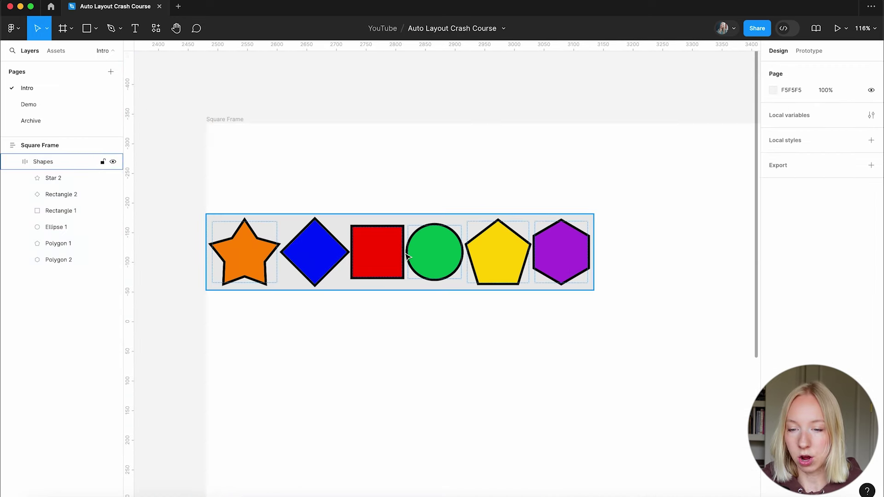
{"action": "left_click", "coordinate": [249, 252]}
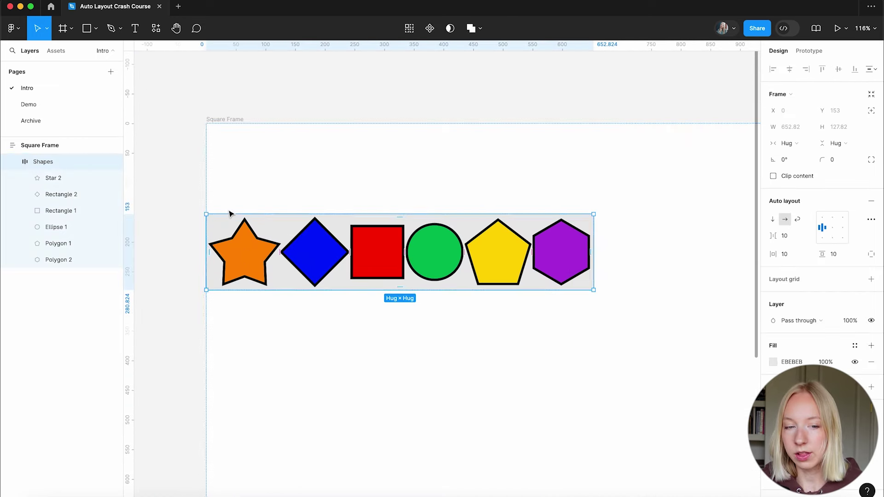
{"action": "left_click", "coordinate": [871, 219]}
{"action": "left_click", "coordinate": [721, 308]}
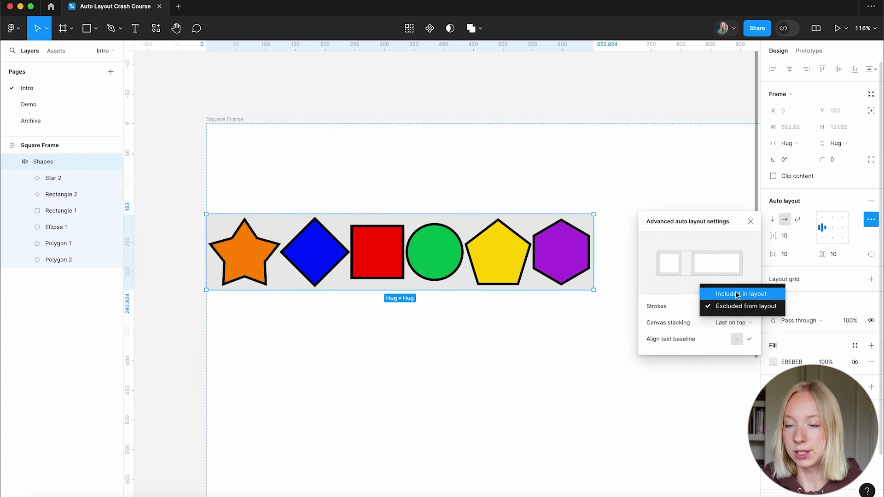
{"action": "left_click", "coordinate": [737, 295]}
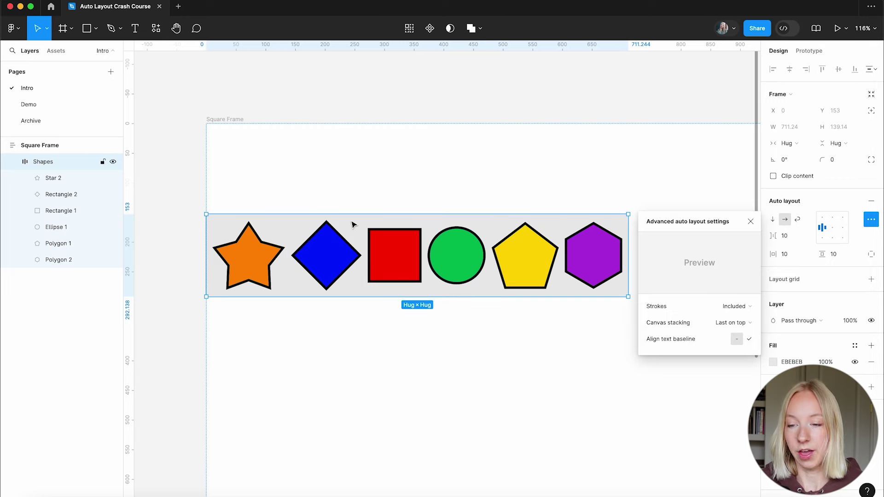
Inspect the padding around the purple hexagon, and try gaps of -34 and 30 between the shapes in the Shapes frame
{"action": "left_click", "coordinate": [205, 287]}
{"action": "scroll", "coordinate": [447, 344], "scroll_direction": "up", "scroll_amount": 10}
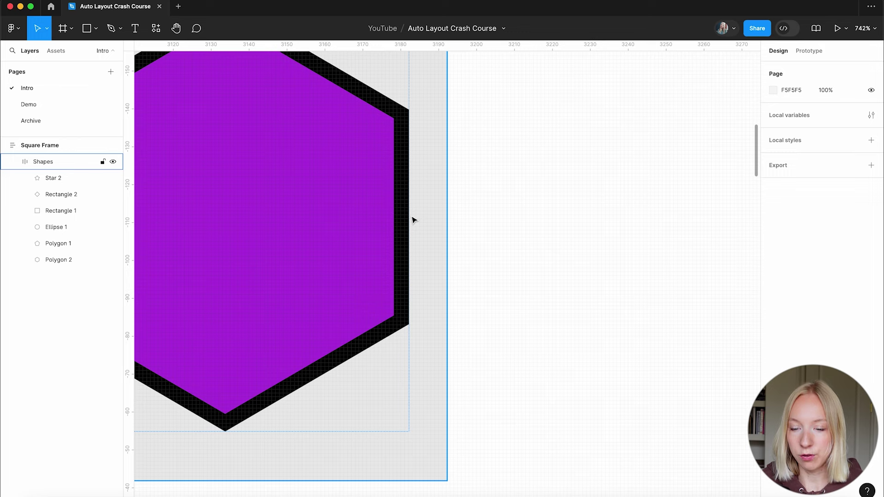
{"action": "left_click", "coordinate": [450, 207]}
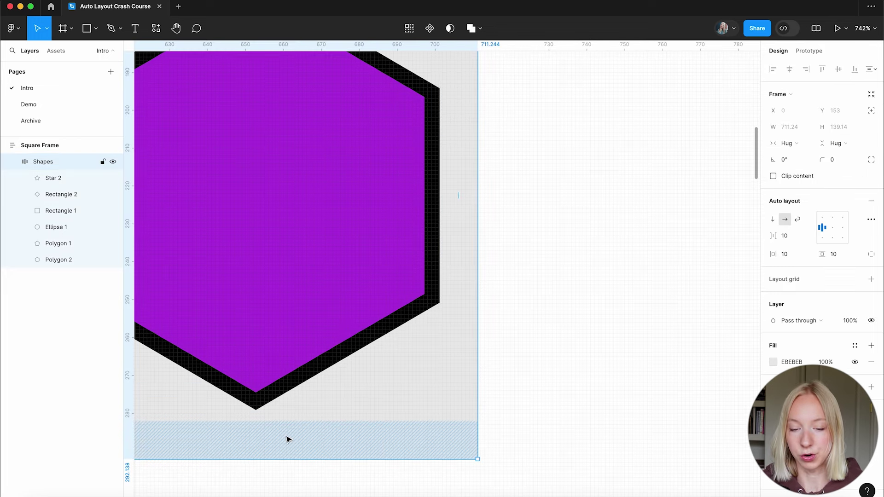
{"action": "scroll", "coordinate": [569, 299], "scroll_direction": "down", "scroll_amount": 5}
{"action": "scroll", "coordinate": [570, 303], "scroll_direction": "down", "scroll_amount": 10}
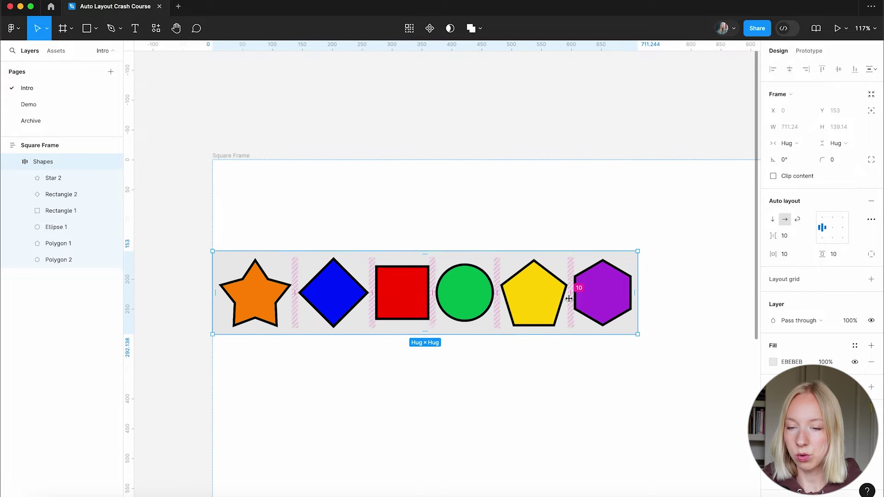
{"action": "left_click_drag", "start_coordinate": [470, 251], "coordinate": [397, 253]}
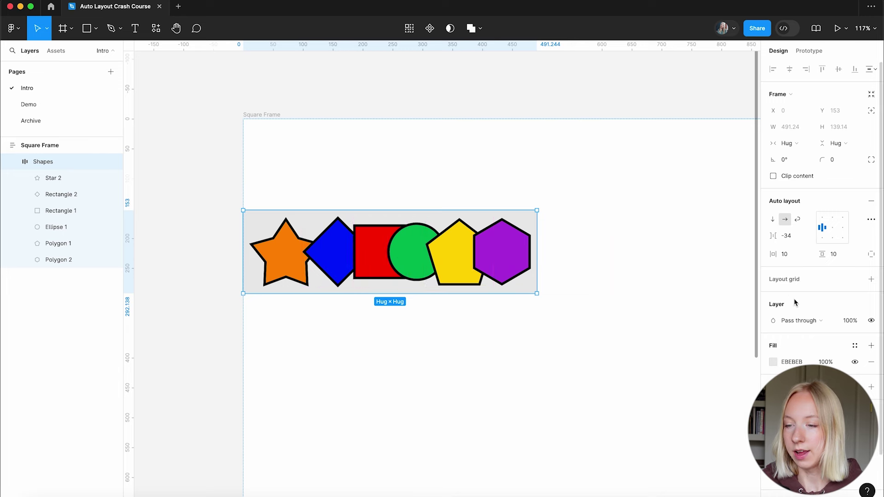
{"action": "left_click", "coordinate": [793, 238]}
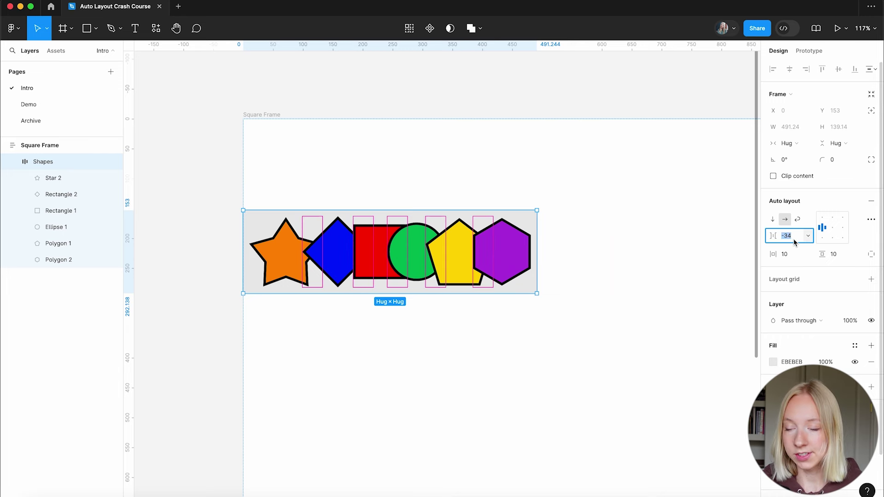
{"action": "type", "text": "30"}
{"action": "key", "text": "Return"}
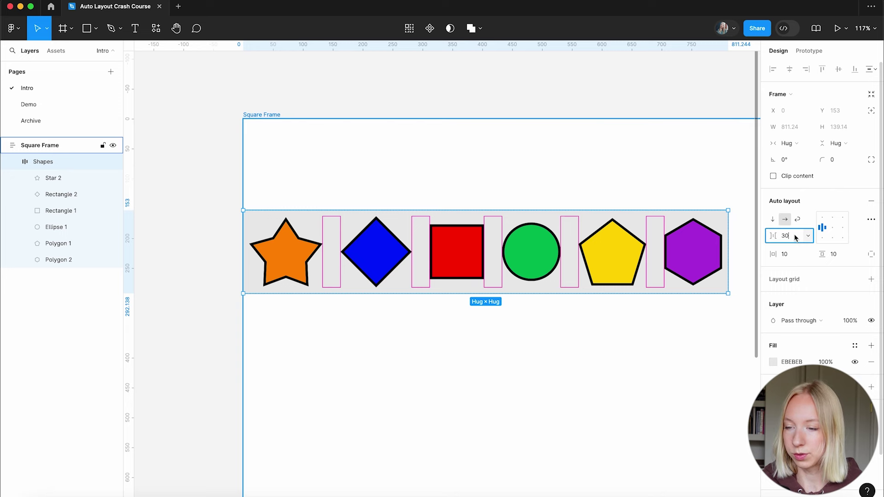
Set the gap between the shapes in the Shapes frame to -30
{"action": "left_click", "coordinate": [794, 239]}
{"action": "type", "text": "-30"}
{"action": "key", "text": "Return"}
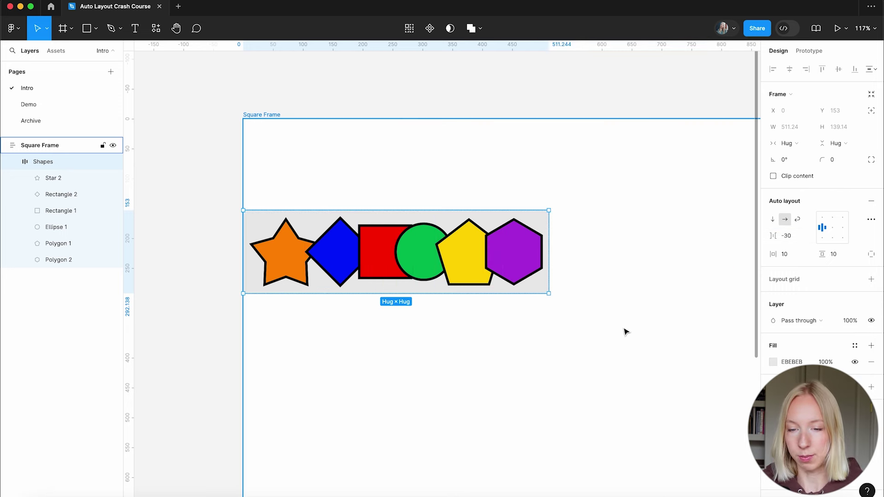
Set the Shapes frame's canvas stacking to First on top in the advanced auto layout settings
{"action": "scroll", "coordinate": [440, 340], "scroll_direction": "up", "scroll_amount": 3}
{"action": "scroll", "coordinate": [457, 244], "scroll_direction": "up", "scroll_amount": 1}
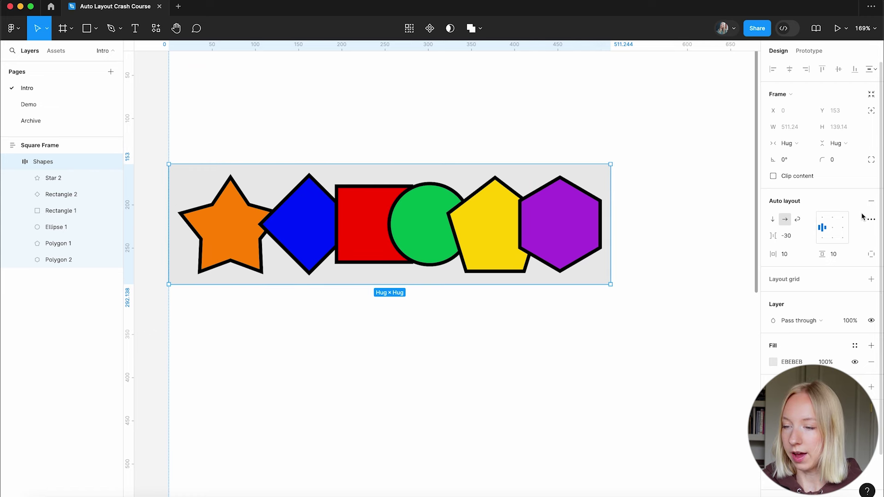
{"action": "left_click", "coordinate": [870, 219]}
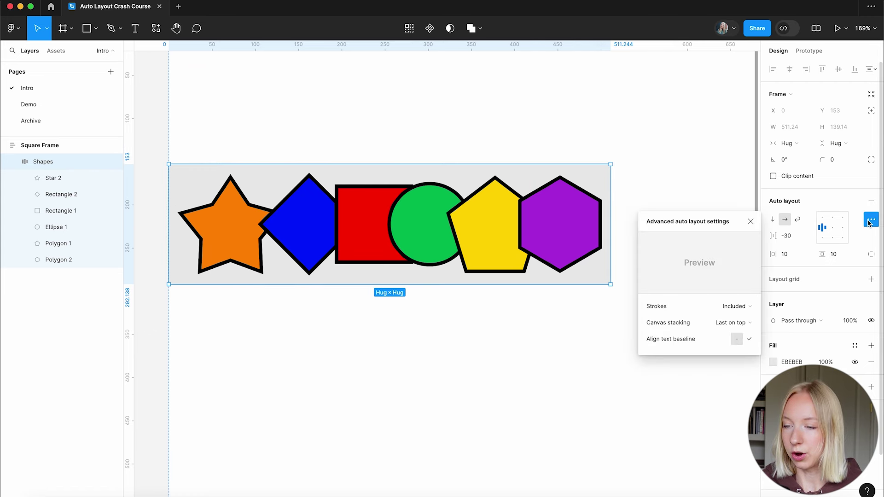
{"action": "left_click", "coordinate": [746, 323]}
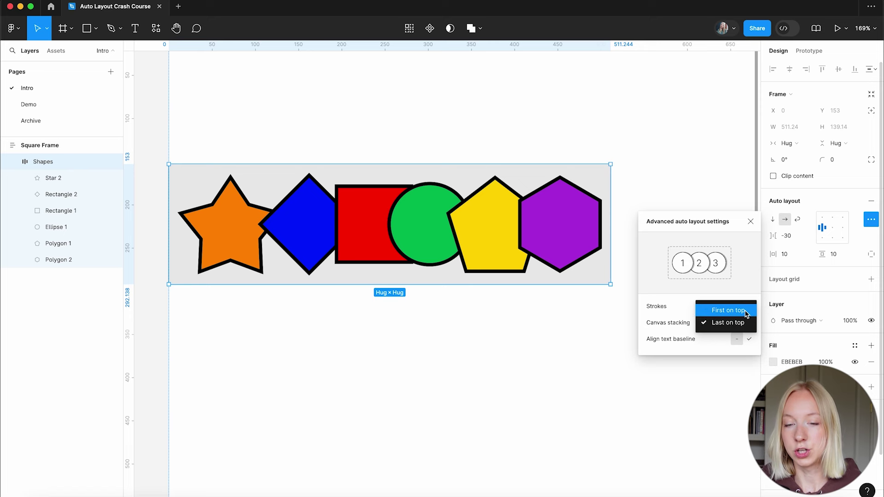
{"action": "left_click", "coordinate": [745, 311]}
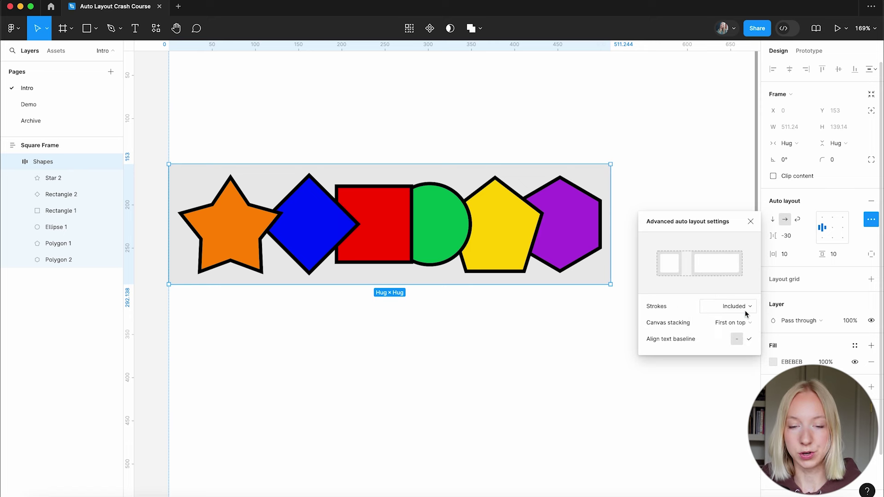
Return the Shapes frame's canvas stacking to Last on top and close the advanced auto layout settings
{"action": "left_click", "coordinate": [746, 308]}
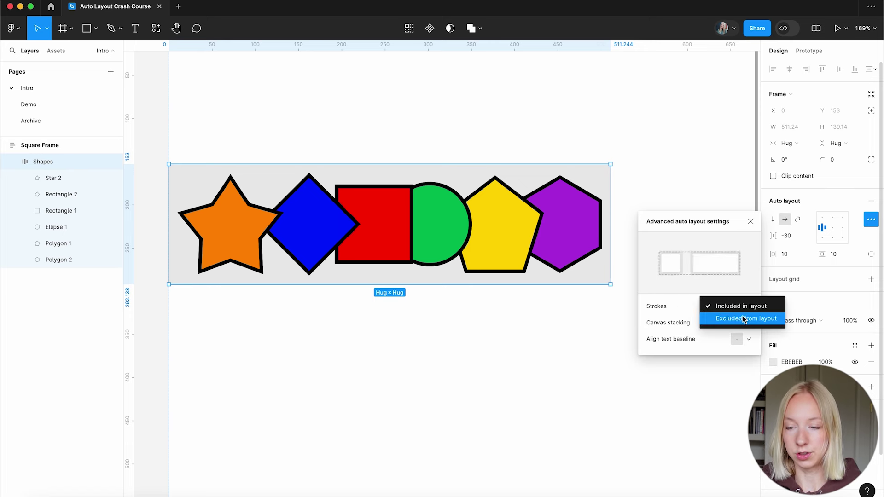
{"action": "left_click", "coordinate": [733, 323]}
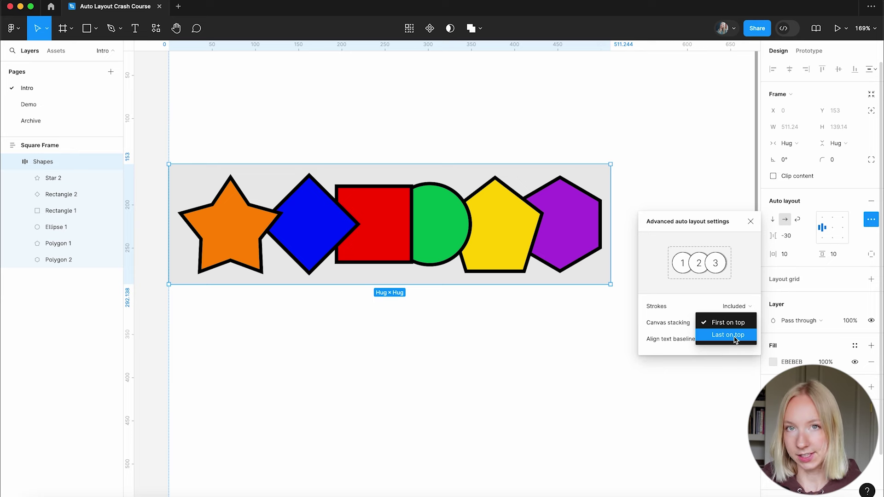
{"action": "left_click", "coordinate": [734, 339]}
{"action": "key", "text": "Escape"}
{"action": "key", "text": "Escape"}
{"action": "key", "text": "shift+2"}
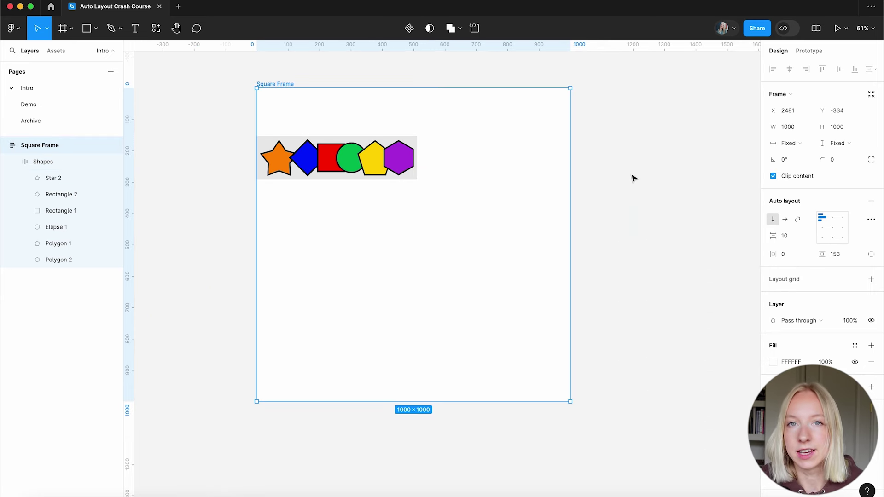
Open the Demo page and bring the Leads dashboard image into close view
{"action": "left_click", "coordinate": [33, 105]}
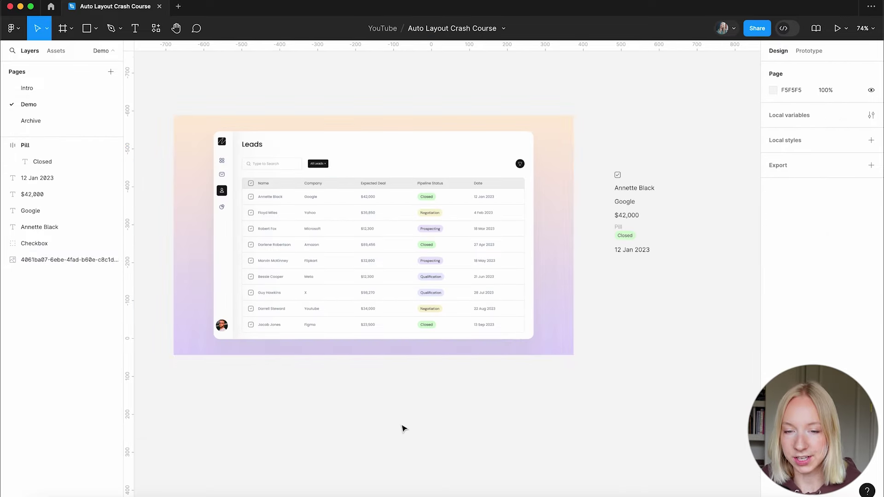
{"action": "left_click", "coordinate": [349, 330]}
{"action": "key", "text": "shift+2"}
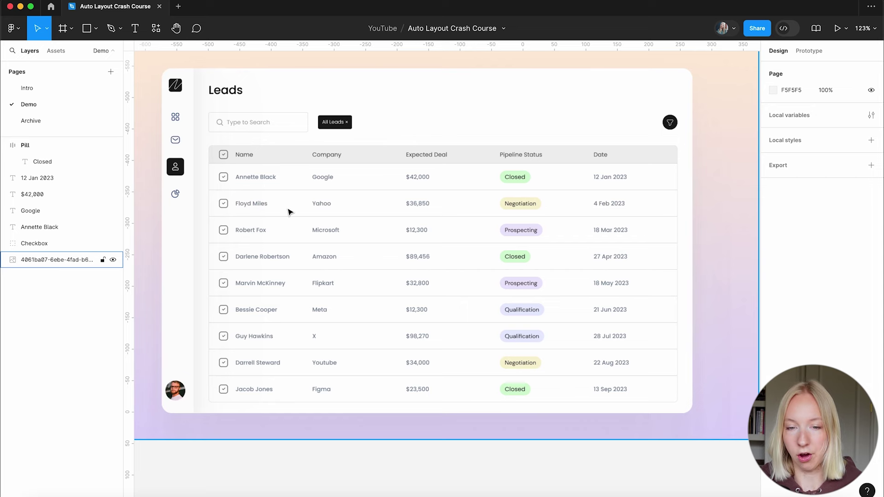
Examine the Leads table's row structure and the loose row elements placed beside the dashboard image
{"action": "key", "text": "Escape"}
{"action": "key", "text": "shift+1"}
{"action": "scroll", "coordinate": [289, 212], "scroll_direction": "up", "scroll_amount": 5}
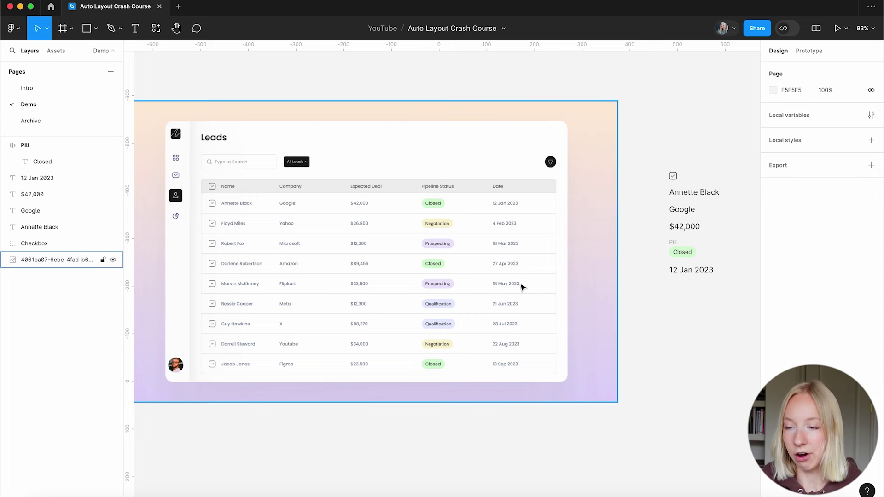
{"action": "scroll", "coordinate": [522, 287], "scroll_direction": "down", "scroll_amount": 1}
{"action": "scroll", "coordinate": [523, 287], "scroll_direction": "right", "scroll_amount": 1}
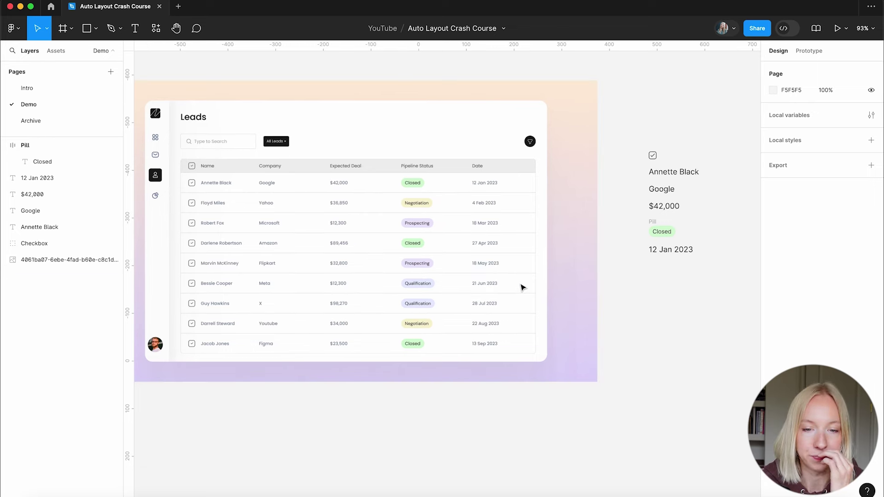
{"action": "scroll", "coordinate": [374, 201], "scroll_direction": "left", "scroll_amount": 2}
{"action": "scroll", "coordinate": [374, 201], "scroll_direction": "down", "scroll_amount": 1}
{"action": "scroll", "coordinate": [374, 201], "scroll_direction": "right", "scroll_amount": 2}
{"action": "scroll", "coordinate": [373, 201], "scroll_direction": "up", "scroll_amount": 2}
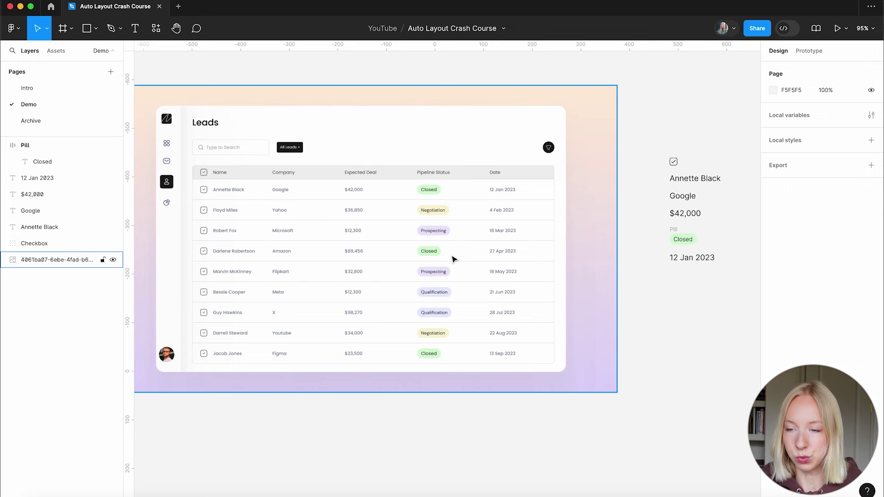
Select the loose checkbox, name, company, amount, status pill and date elements and move them below the Leads image, at about X -17, Y 313
{"action": "scroll", "coordinate": [454, 258], "scroll_direction": "right", "scroll_amount": 5}
{"action": "scroll", "coordinate": [453, 258], "scroll_direction": "down", "scroll_amount": 2}
{"action": "left_click_drag", "start_coordinate": [632, 102], "coordinate": [528, 292]}
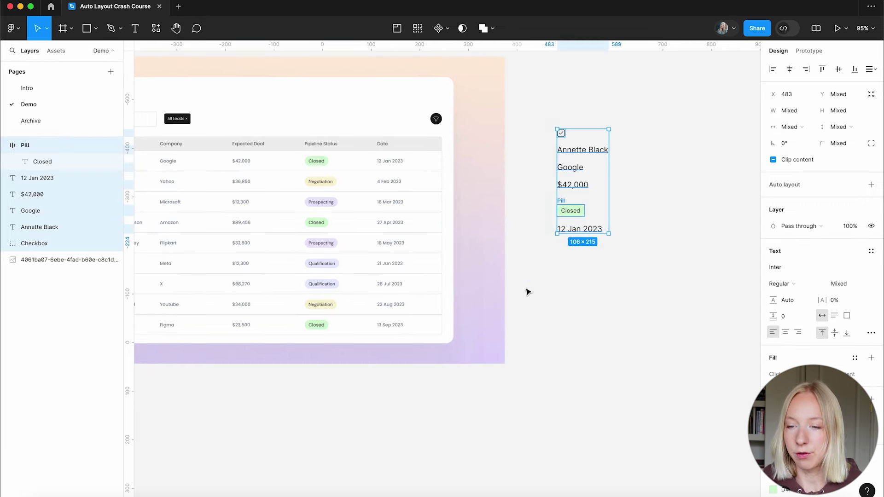
{"action": "scroll", "coordinate": [627, 140], "scroll_direction": "up", "scroll_amount": 5}
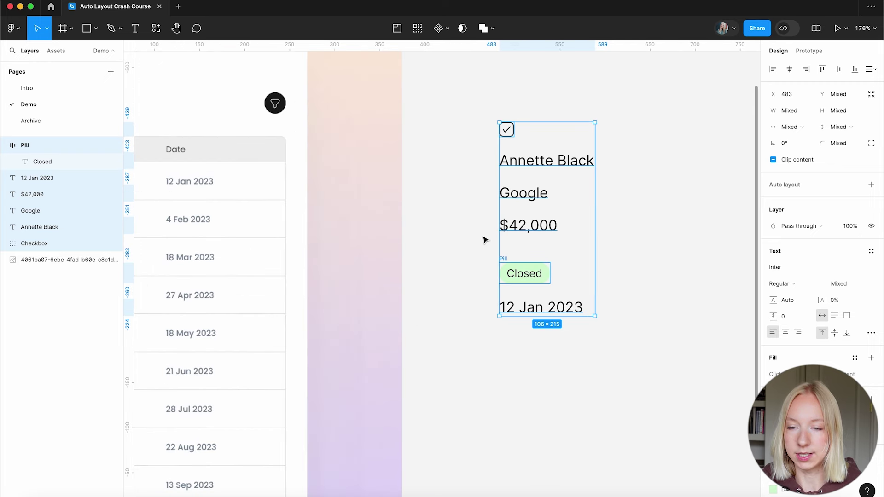
{"action": "scroll", "coordinate": [484, 239], "scroll_direction": "down", "scroll_amount": 8}
{"action": "scroll", "coordinate": [484, 239], "scroll_direction": "down", "scroll_amount": 3}
{"action": "scroll", "coordinate": [484, 239], "scroll_direction": "left", "scroll_amount": 1}
{"action": "left_click_drag", "start_coordinate": [528, 158], "coordinate": [416, 320]}
Wrap the six selected row elements in an auto layout frame
{"action": "scroll", "coordinate": [419, 320], "scroll_direction": "up", "scroll_amount": 5}
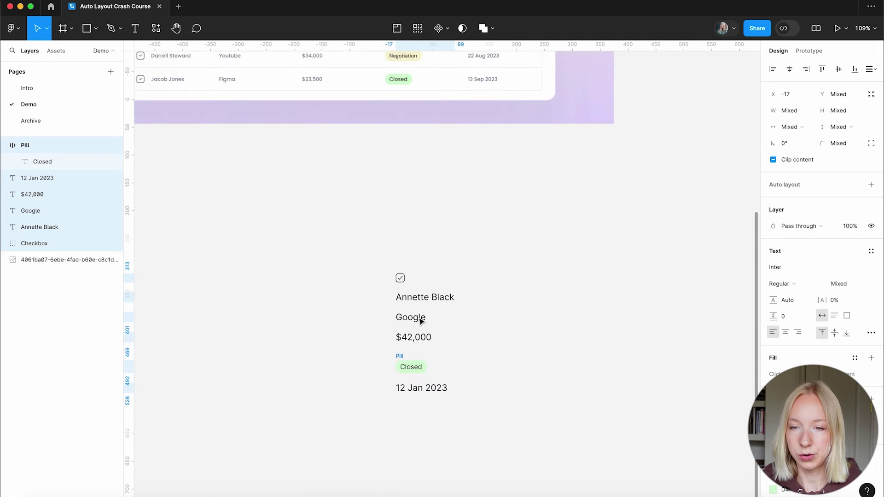
{"action": "scroll", "coordinate": [420, 321], "scroll_direction": "up", "scroll_amount": 2}
{"action": "left_click", "coordinate": [871, 186]}
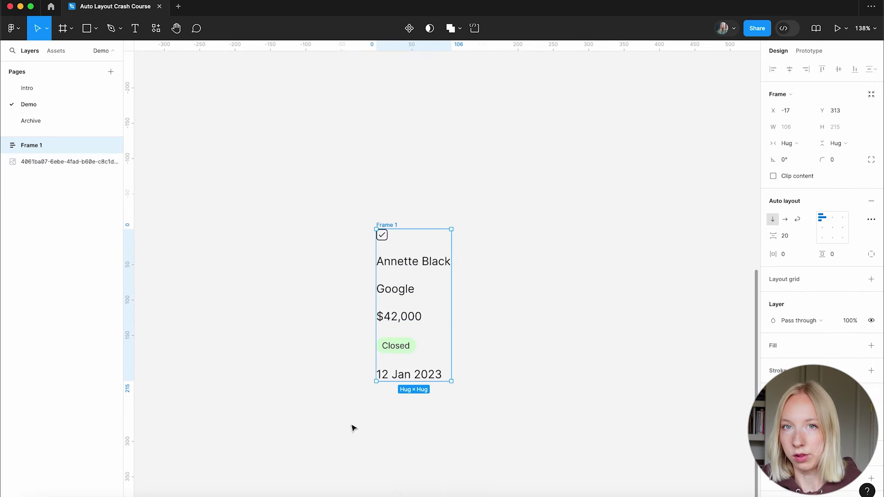
Rename the new auto layout frame as Row and set its direction to horizontal
{"action": "double_click", "coordinate": [386, 224]}
{"action": "type", "text": "Row"}
{"action": "key", "text": "Return"}
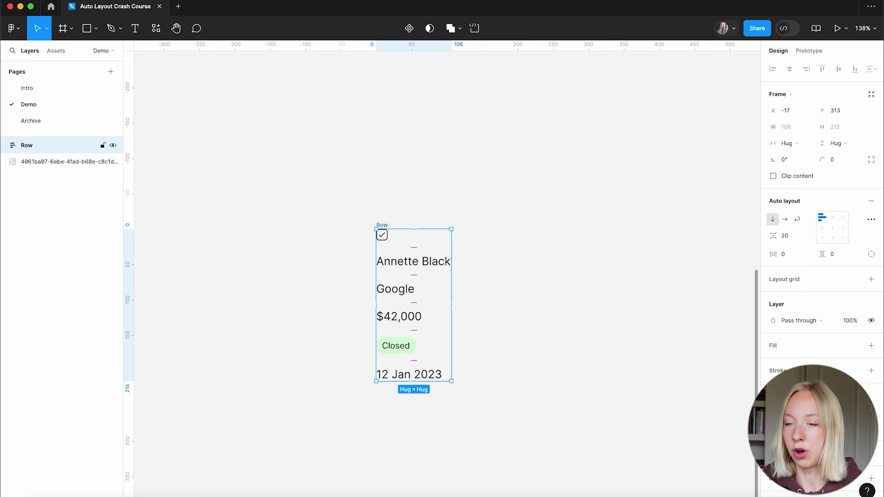
{"action": "left_click", "coordinate": [785, 219]}
{"action": "key", "text": "shift+1"}
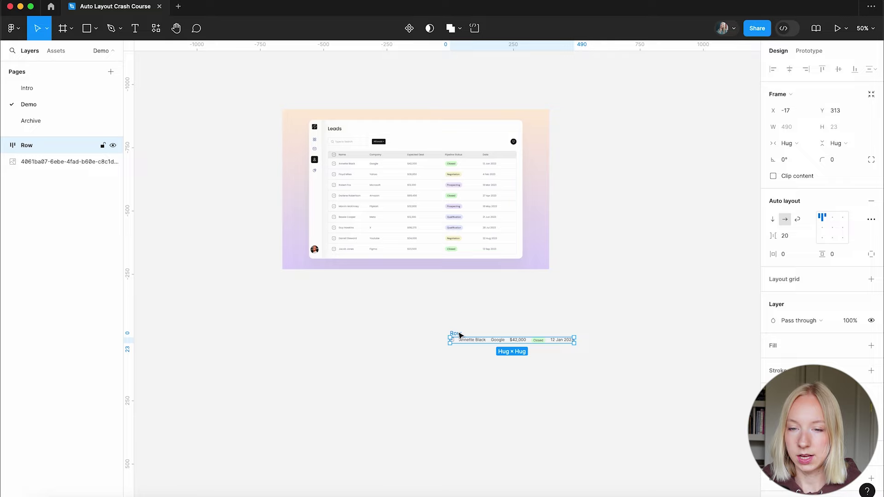
Move the Row frame closer beneath the Leads image, to about X -340, Y 119, and give it a white FFFFFF fill
{"action": "left_click_drag", "start_coordinate": [458, 341], "coordinate": [373, 280]}
{"action": "scroll", "coordinate": [375, 283], "scroll_direction": "up", "scroll_amount": 5}
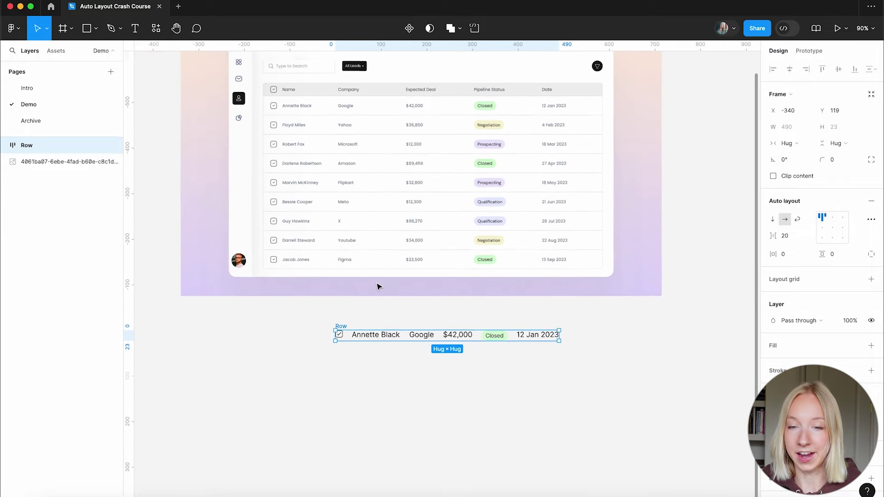
{"action": "scroll", "coordinate": [331, 356], "scroll_direction": "down", "scroll_amount": 1}
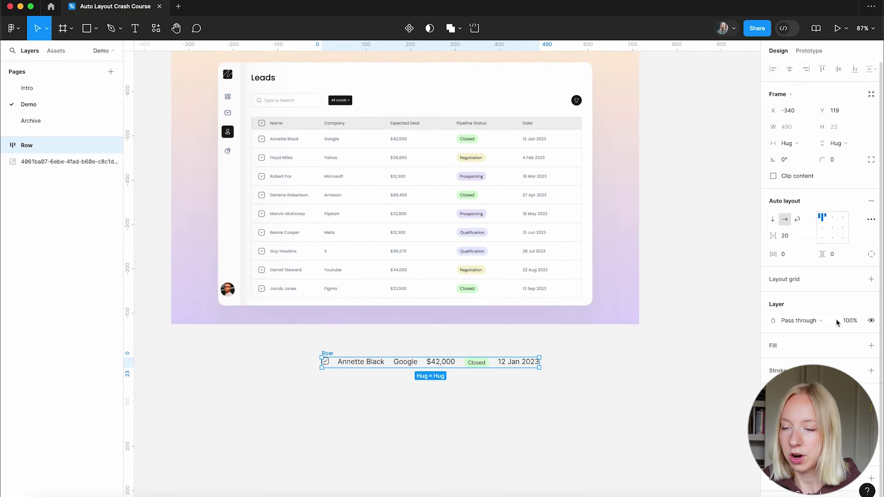
{"action": "left_click", "coordinate": [871, 346]}
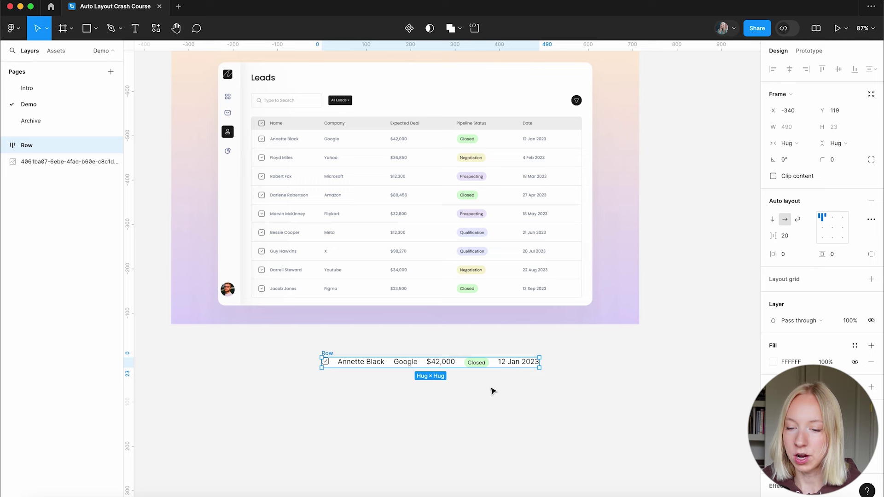
{"action": "left_click", "coordinate": [471, 398]}
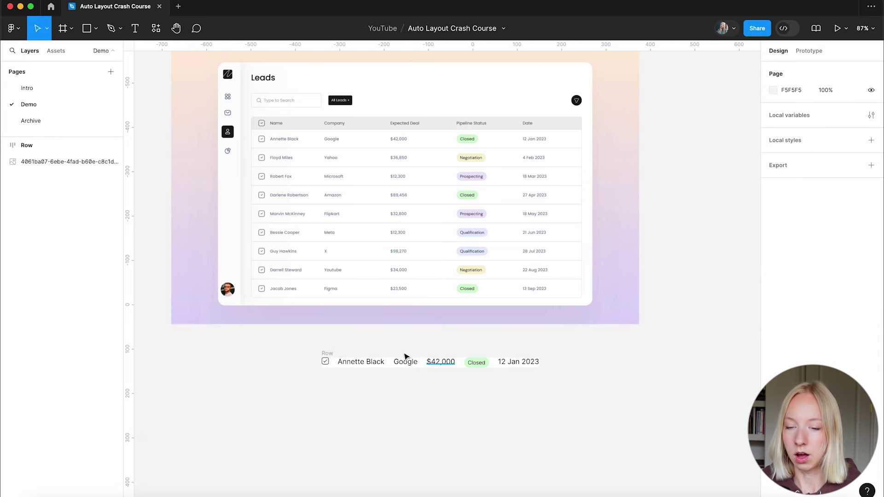
{"action": "scroll", "coordinate": [445, 410], "scroll_direction": "up", "scroll_amount": 3}
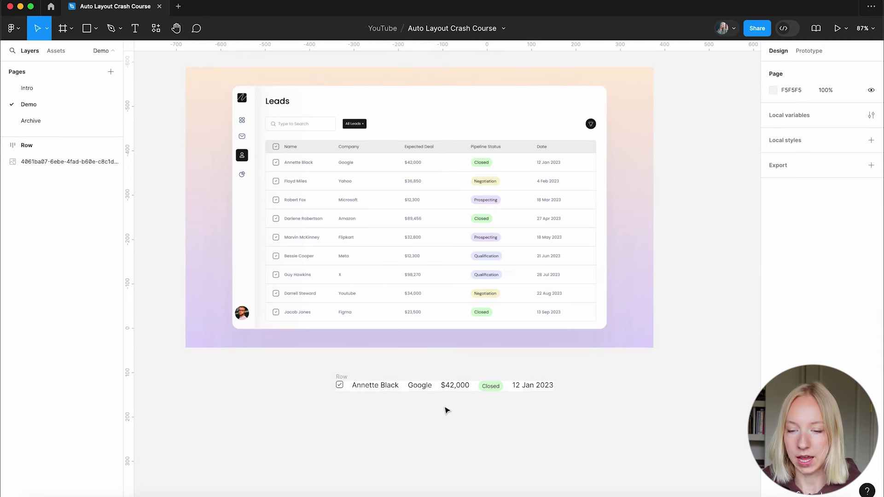
Set the Row frame's auto layout alignment to left, so its items are centred vertically
{"action": "left_click", "coordinate": [329, 371]}
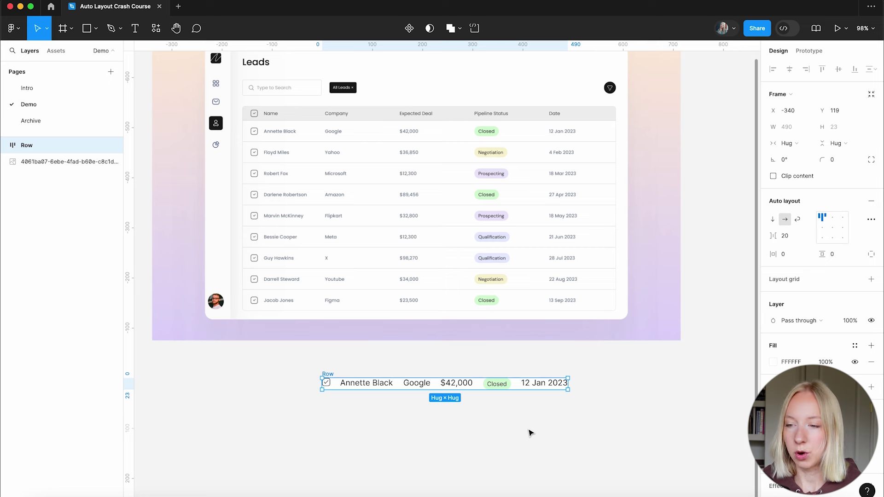
{"action": "left_click", "coordinate": [822, 230]}
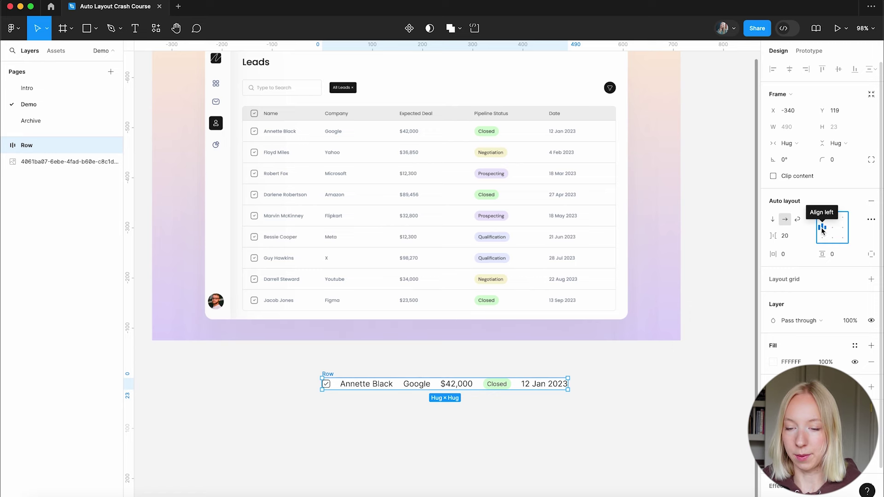
{"action": "key", "text": "ctrl+z"}
{"action": "scroll", "coordinate": [507, 405], "scroll_direction": "up", "scroll_amount": 5}
{"action": "scroll", "coordinate": [491, 350], "scroll_direction": "left", "scroll_amount": 4}
{"action": "scroll", "coordinate": [492, 349], "scroll_direction": "up", "scroll_amount": 2}
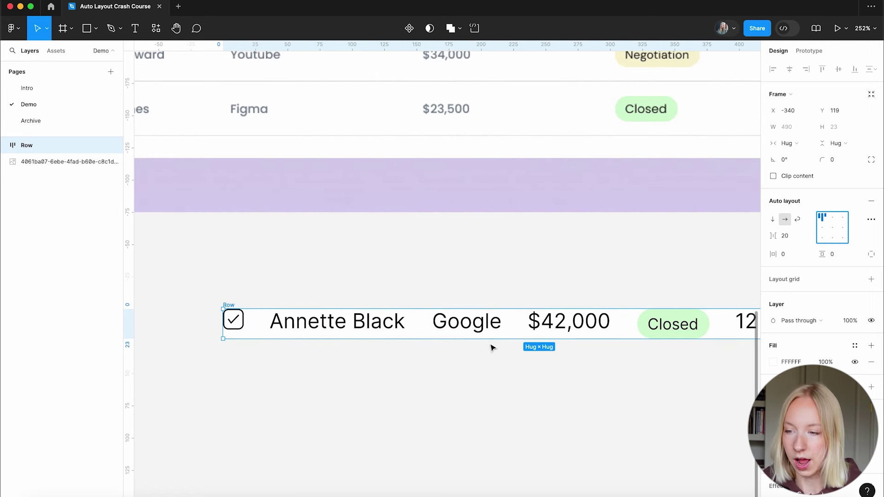
{"action": "left_click", "coordinate": [822, 230]}
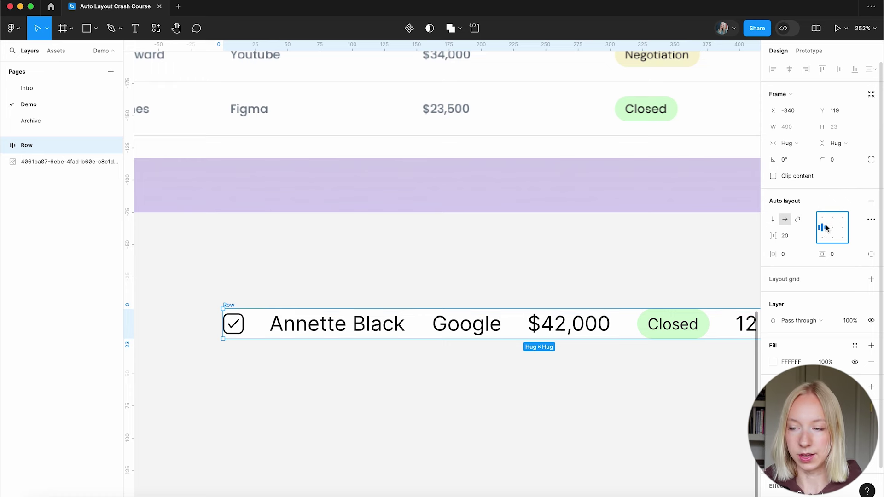
{"action": "scroll", "coordinate": [226, 360], "scroll_direction": "down", "scroll_amount": 5}
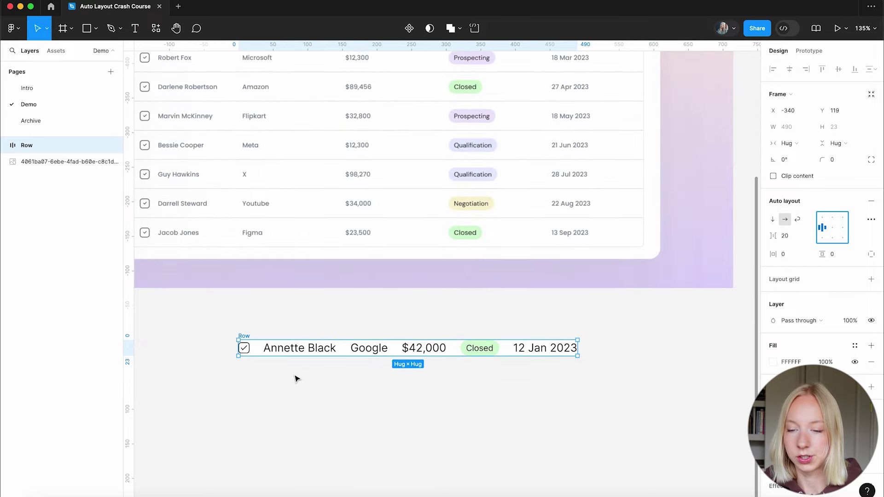
{"action": "scroll", "coordinate": [297, 378], "scroll_direction": "down", "scroll_amount": 3}
{"action": "scroll", "coordinate": [294, 376], "scroll_direction": "down", "scroll_amount": 1}
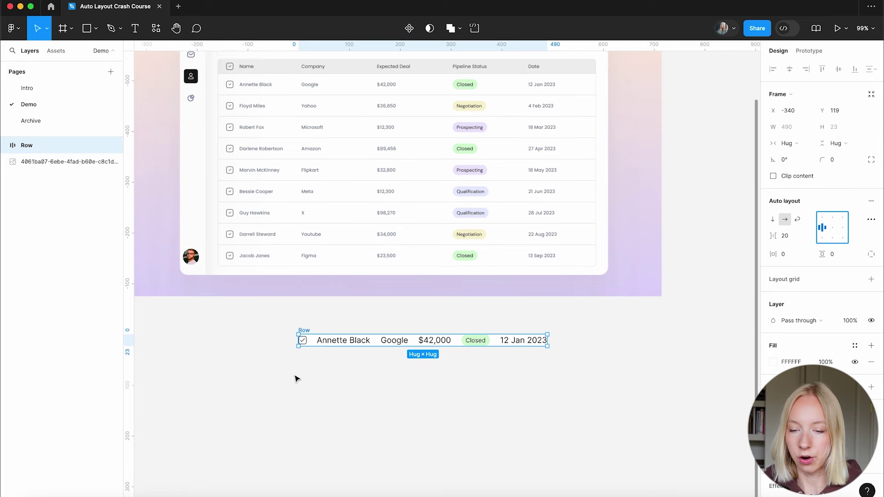
Set the Row frame's horizontal padding to 24
{"action": "left_click", "coordinate": [358, 399]}
{"action": "left_click", "coordinate": [309, 347]}
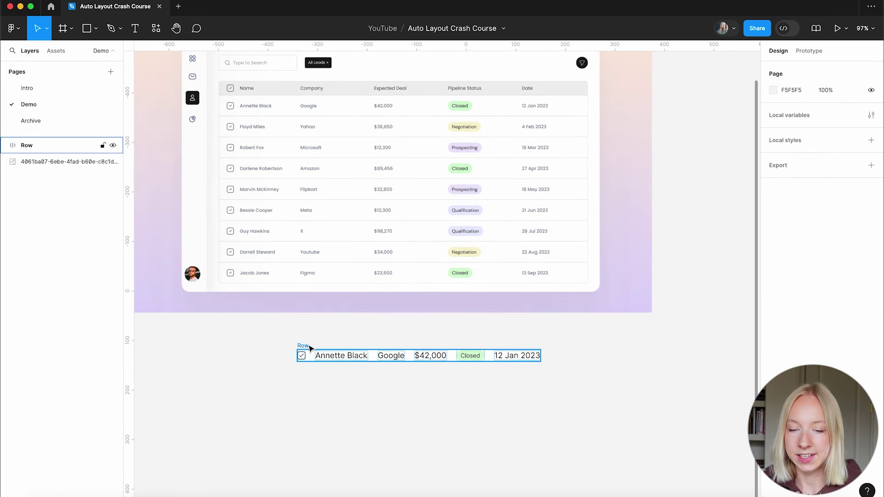
{"action": "scroll", "coordinate": [309, 348], "scroll_direction": "up", "scroll_amount": 2}
{"action": "scroll", "coordinate": [309, 348], "scroll_direction": "left", "scroll_amount": 1}
{"action": "left_click", "coordinate": [789, 257]}
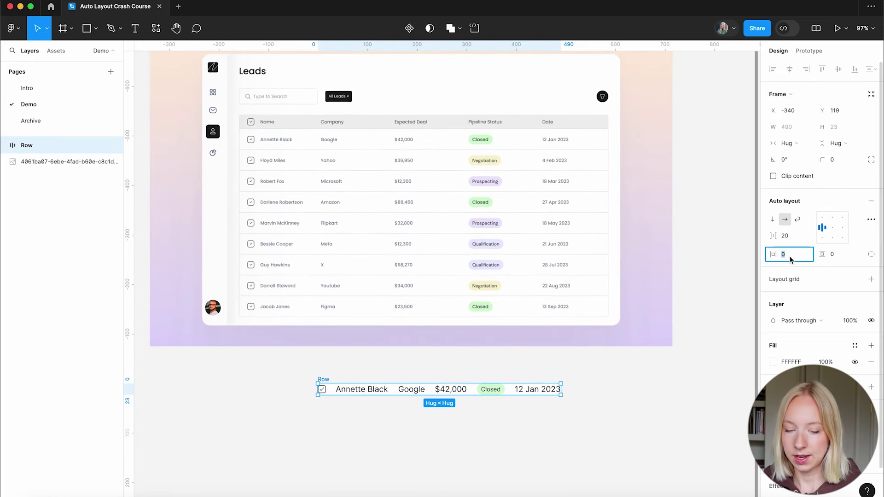
{"action": "type", "text": "24"}
{"action": "key", "text": "Return"}
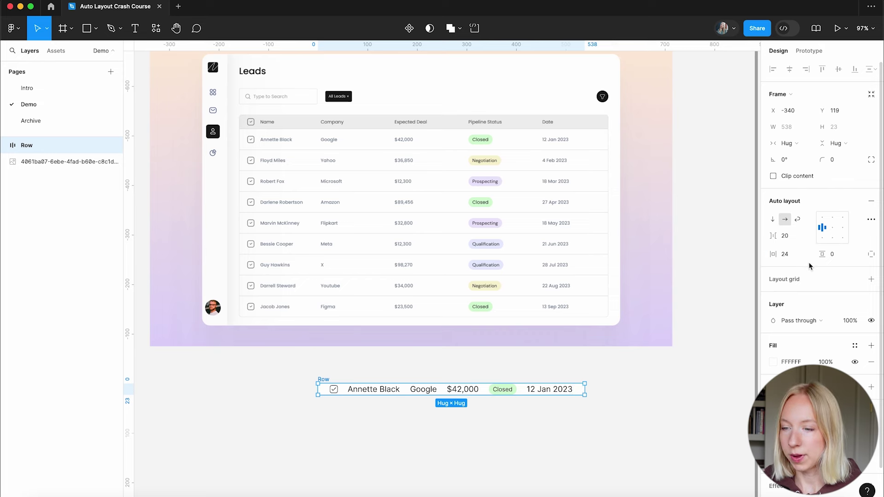
Set the Row frame's vertical padding to 8
{"action": "scroll", "coordinate": [511, 424], "scroll_direction": "up", "scroll_amount": 3}
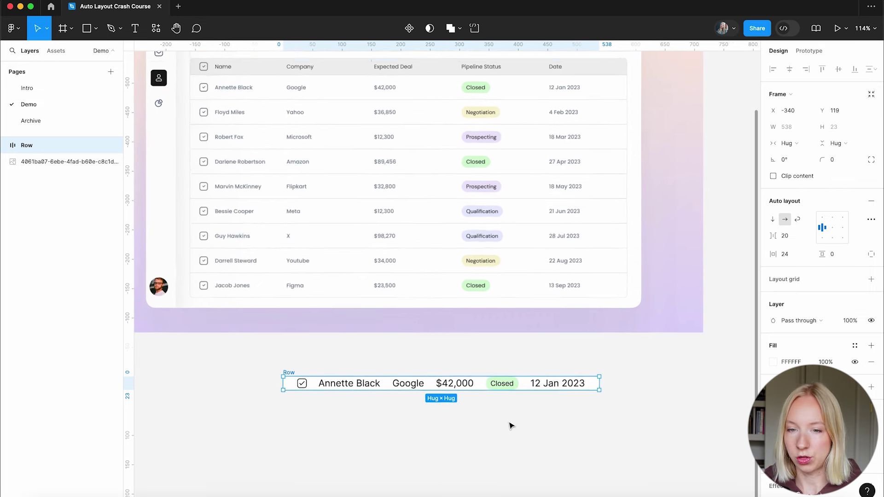
{"action": "scroll", "coordinate": [511, 426], "scroll_direction": "down", "scroll_amount": 2}
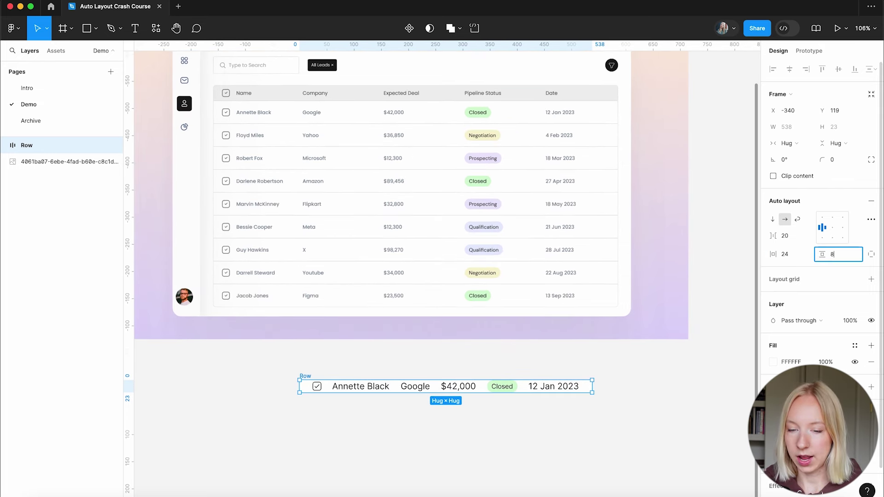
{"action": "type", "text": "8"}
{"action": "key", "text": "Return"}
{"action": "left_click", "coordinate": [453, 470]}
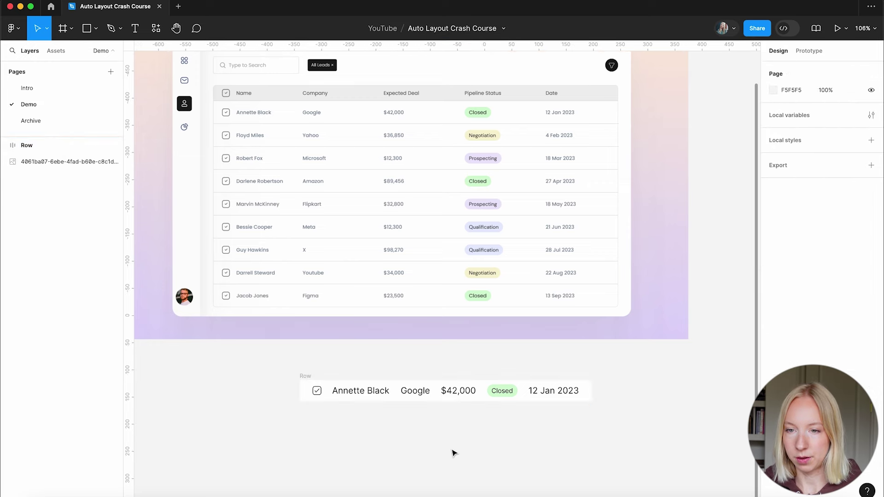
Set the Row frame's vertical padding to 12
{"action": "left_click", "coordinate": [460, 392]}
{"action": "scroll", "coordinate": [467, 396], "scroll_direction": "up", "scroll_amount": 1}
{"action": "left_click", "coordinate": [836, 254]}
{"action": "type", "text": "12"}
{"action": "key", "text": "Return"}
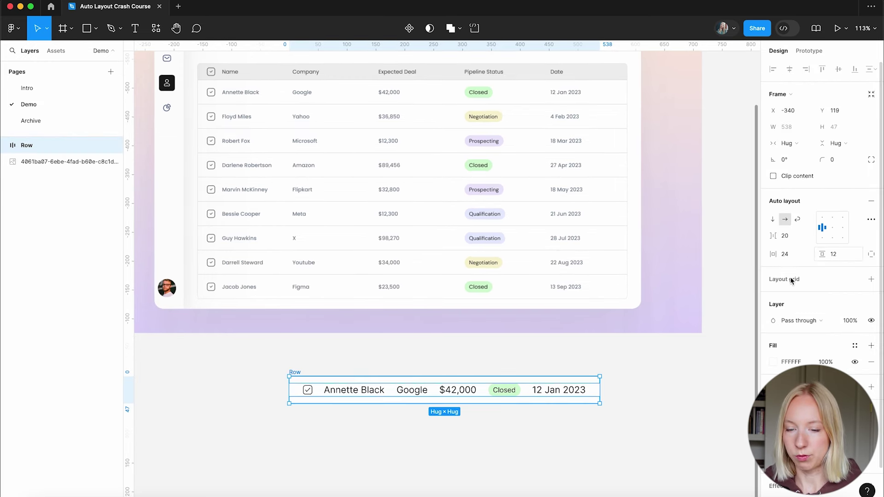
{"action": "left_click", "coordinate": [490, 432]}
{"action": "scroll", "coordinate": [489, 432], "scroll_direction": "down", "scroll_amount": 2}
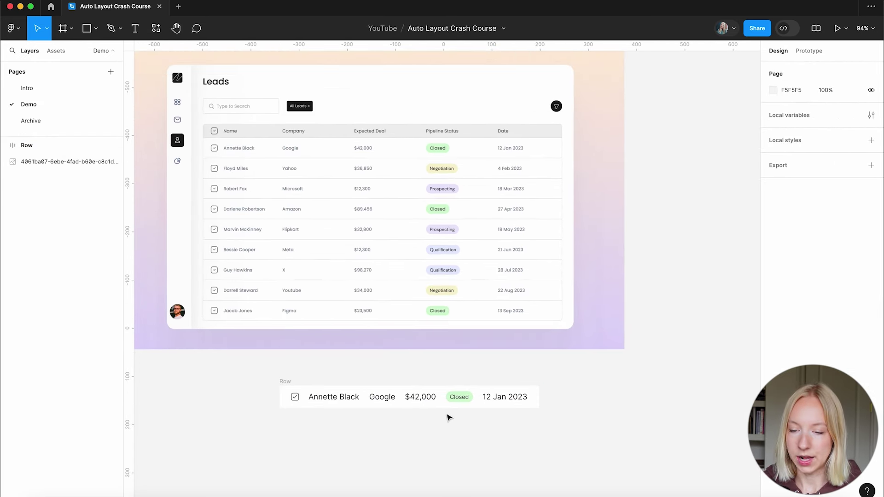
Move the Row frame to about X -502, Y 89 and set the horizontal gap between its items to 40
{"action": "left_click_drag", "start_coordinate": [285, 384], "coordinate": [206, 370]}
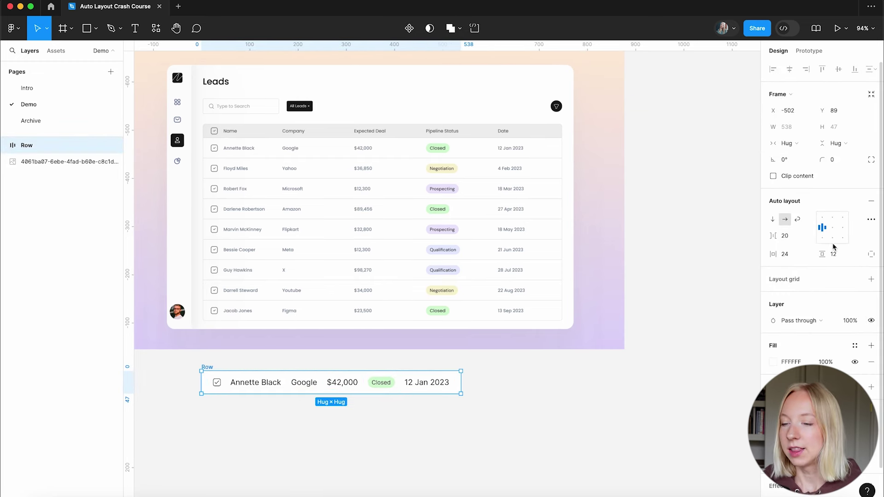
{"action": "left_click", "coordinate": [788, 237]}
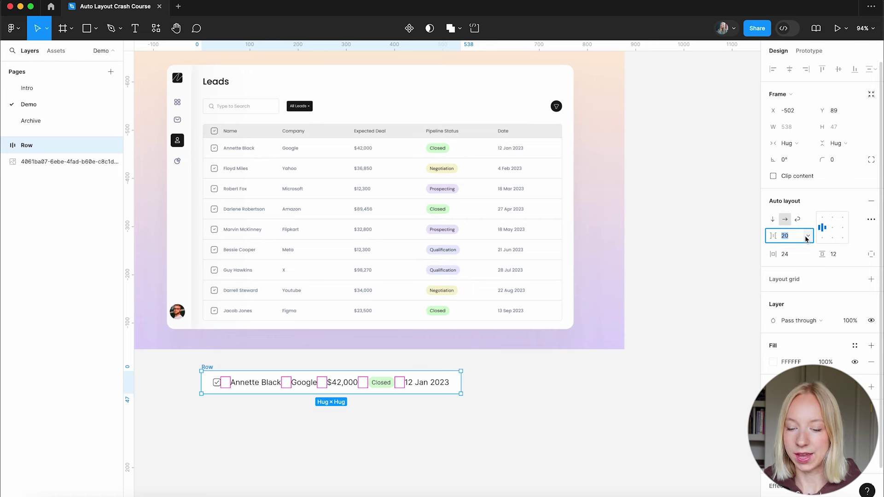
{"action": "type", "text": "40"}
{"action": "key", "text": "Return"}
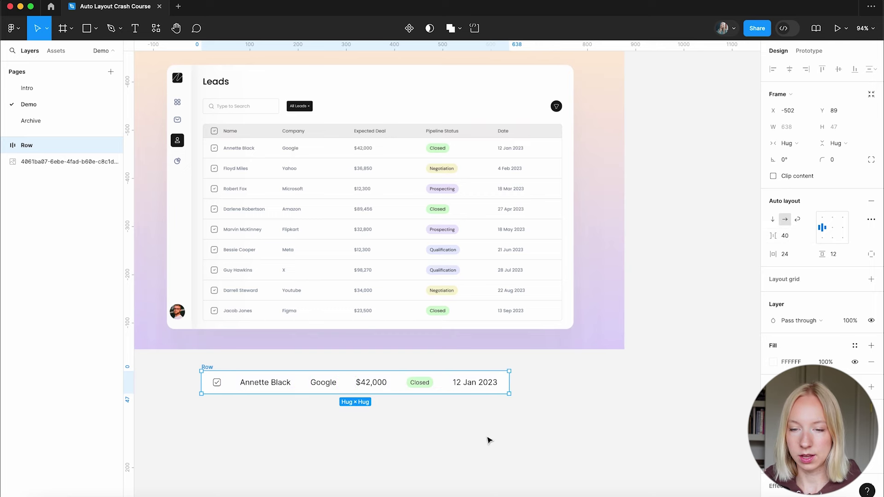
{"action": "key", "text": "minus"}
{"action": "scroll", "coordinate": [690, 326], "scroll_direction": "up", "scroll_amount": 5}
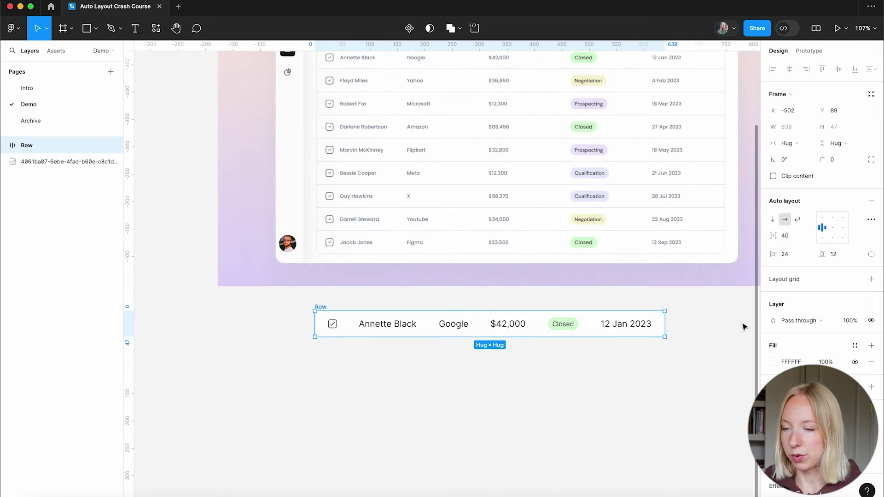
Set the horizontal gap between the Row frame's items to 80
{"action": "left_click", "coordinate": [793, 235]}
{"action": "type", "text": "100"}
{"action": "key", "text": "Return"}
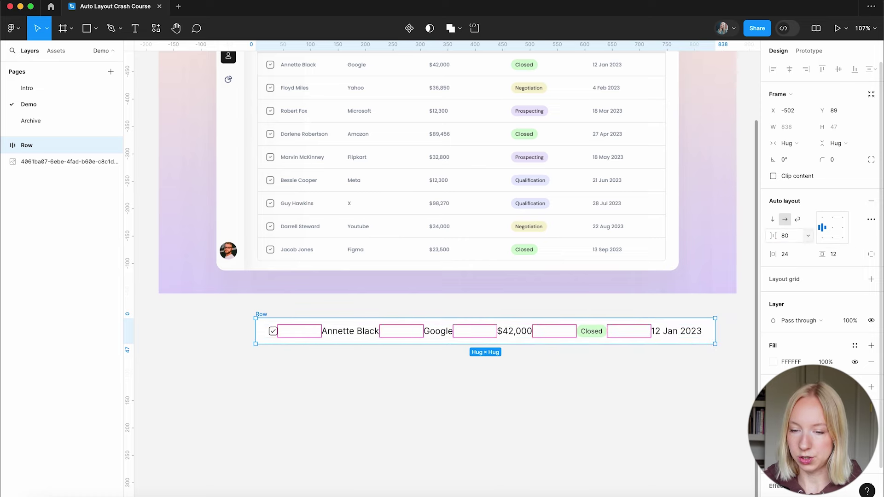
{"action": "left_click", "coordinate": [462, 409]}
{"action": "scroll", "coordinate": [343, 404], "scroll_direction": "down", "scroll_amount": 4}
{"action": "scroll", "coordinate": [338, 417], "scroll_direction": "up", "scroll_amount": 4}
{"action": "scroll", "coordinate": [338, 416], "scroll_direction": "down", "scroll_amount": 3}
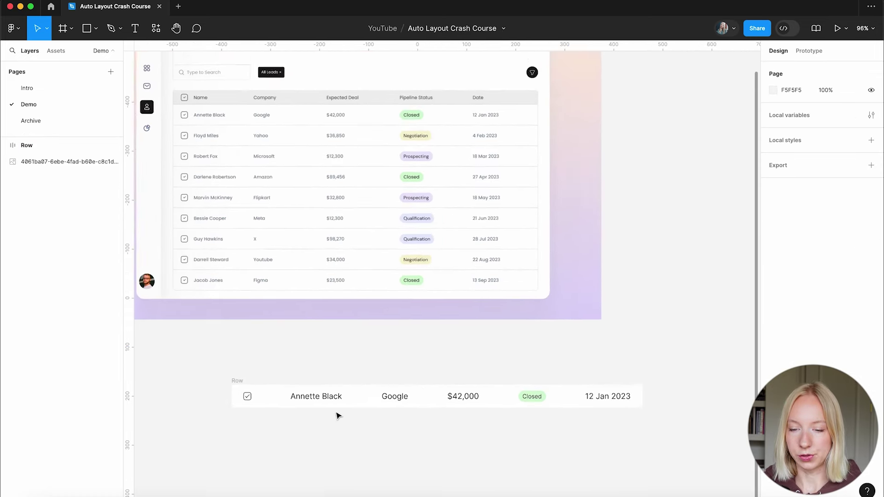
Switch the Row frame to individual padding and set its right padding to 80
{"action": "left_click", "coordinate": [336, 397]}
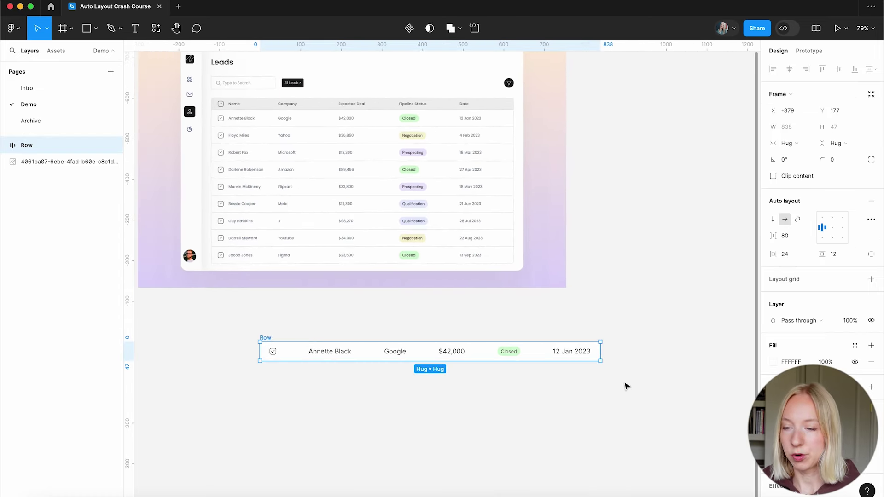
{"action": "left_click", "coordinate": [872, 255]}
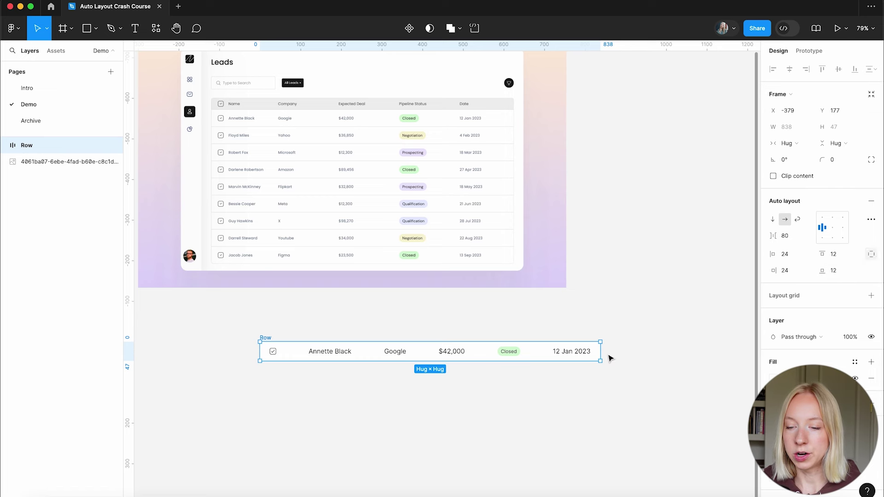
{"action": "scroll", "coordinate": [642, 347], "scroll_direction": "up", "scroll_amount": 1}
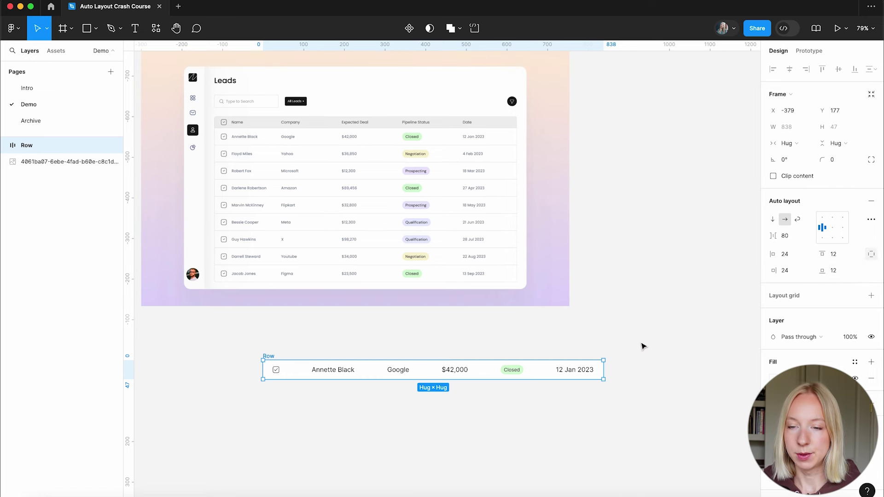
{"action": "scroll", "coordinate": [556, 223], "scroll_direction": "right", "scroll_amount": 1}
{"action": "scroll", "coordinate": [556, 223], "scroll_direction": "down", "scroll_amount": 1}
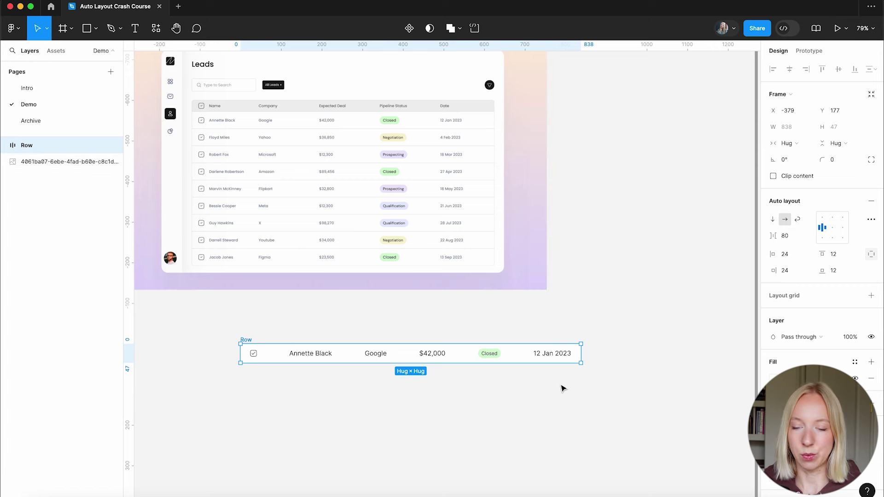
{"action": "left_click", "coordinate": [798, 273]}
{"action": "type", "text": "80"}
{"action": "key", "text": "Return"}
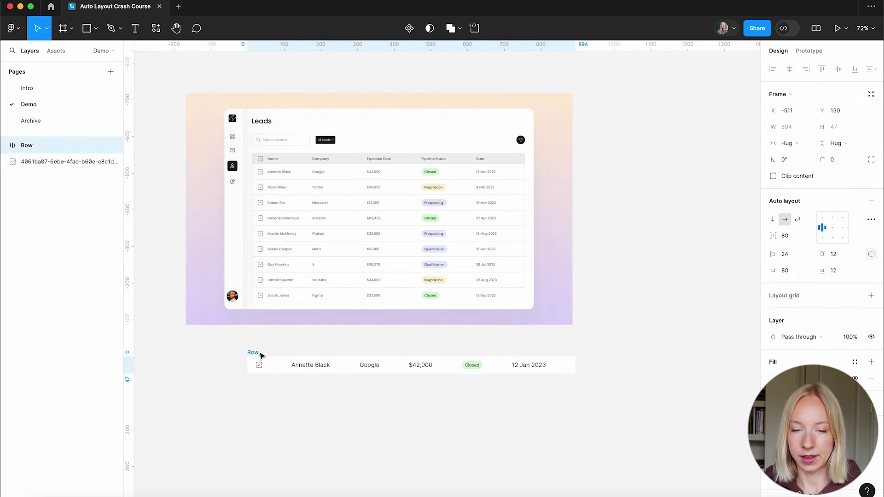
Move the Row frame beneath the Leads image, to about X -485, Y 130
{"action": "left_click_drag", "start_coordinate": [260, 355], "coordinate": [269, 355]}
{"action": "left_click", "coordinate": [255, 404]}
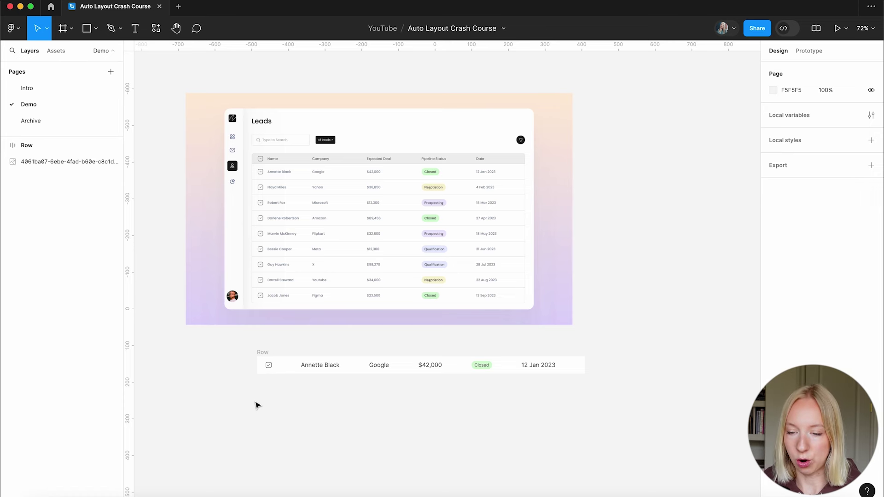
{"action": "scroll", "coordinate": [257, 405], "scroll_direction": "down", "scroll_amount": 2}
{"action": "left_click", "coordinate": [269, 333]}
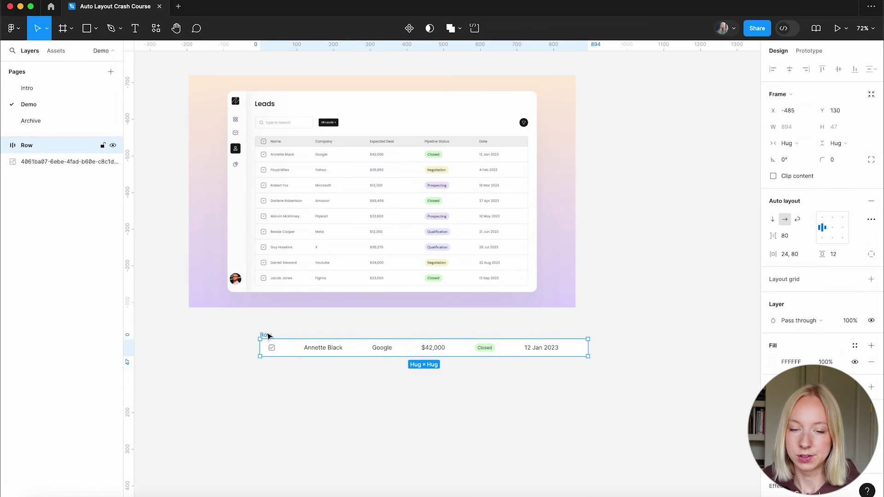
Convert the Row frame into a component
{"action": "scroll", "coordinate": [266, 369], "scroll_direction": "up", "scroll_amount": 5}
{"action": "scroll", "coordinate": [265, 372], "scroll_direction": "down", "scroll_amount": 3}
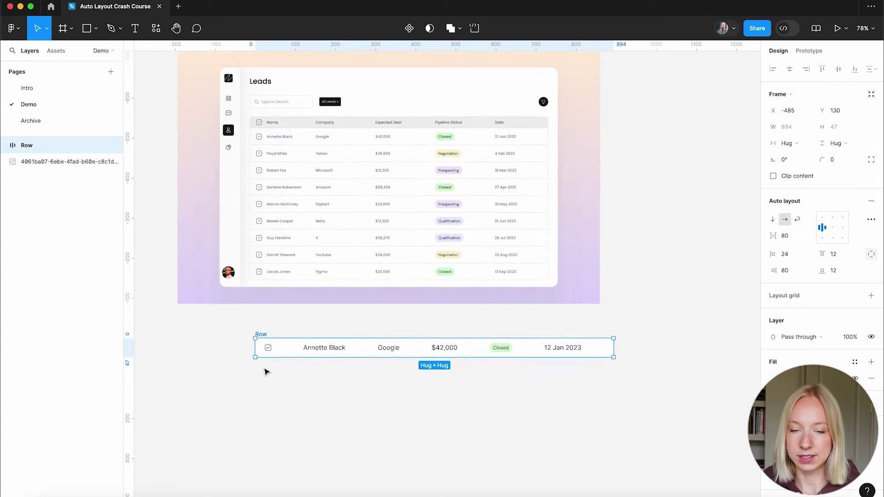
{"action": "scroll", "coordinate": [266, 371], "scroll_direction": "left", "scroll_amount": 1}
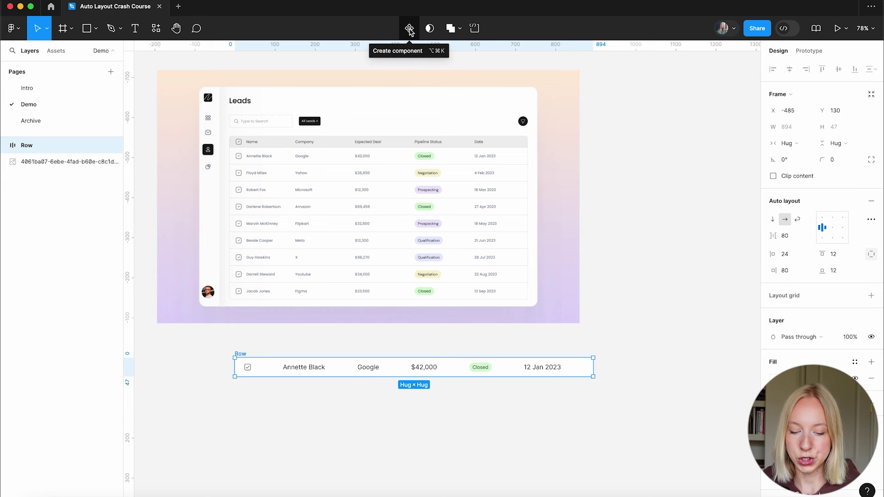
{"action": "left_click", "coordinate": [288, 424]}
{"action": "left_click", "coordinate": [238, 355]}
{"action": "key", "text": "super+alt+k"}
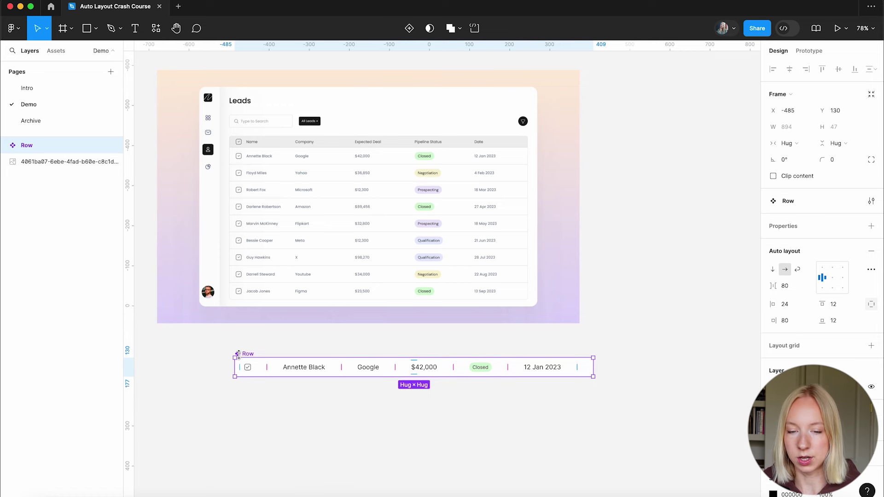
Place an instance of the Row component beneath the Leads image, at about X -399, Y 178
{"action": "left_click", "coordinate": [288, 426]}
{"action": "scroll", "coordinate": [288, 426], "scroll_direction": "down", "scroll_amount": 2}
{"action": "left_click", "coordinate": [265, 368]}
{"action": "left_click_drag", "start_coordinate": [266, 368], "coordinate": [287, 386]}
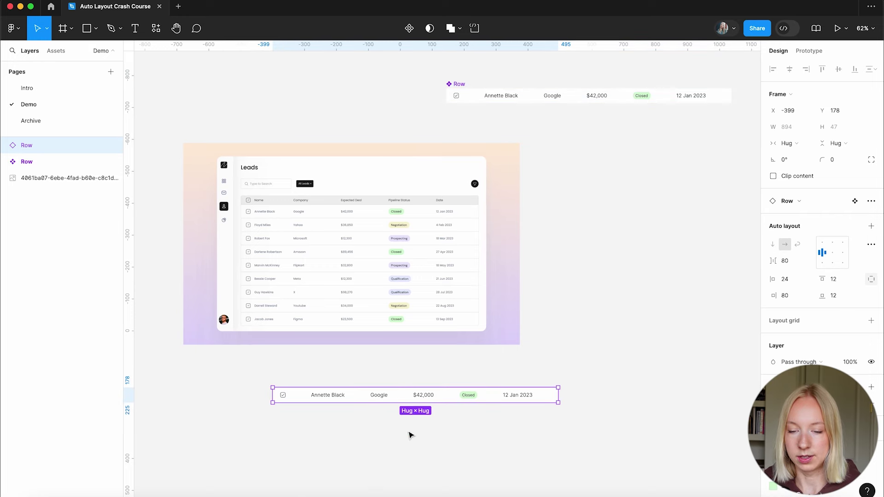
{"action": "left_click", "coordinate": [372, 442]}
Duplicate the Row instance directly below the first instance
{"action": "scroll", "coordinate": [316, 446], "scroll_direction": "up", "scroll_amount": 5}
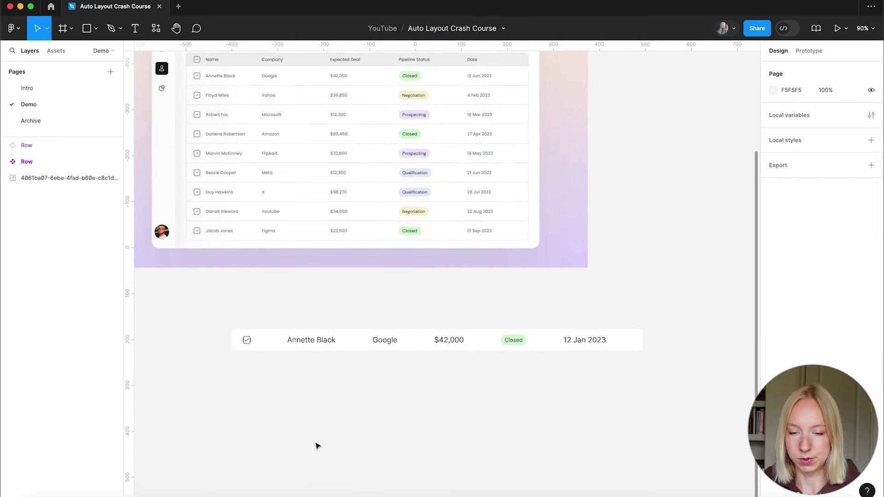
{"action": "left_click_drag", "start_coordinate": [354, 345], "coordinate": [351, 369], "text": "alt"}
{"action": "left_click", "coordinate": [371, 427]}
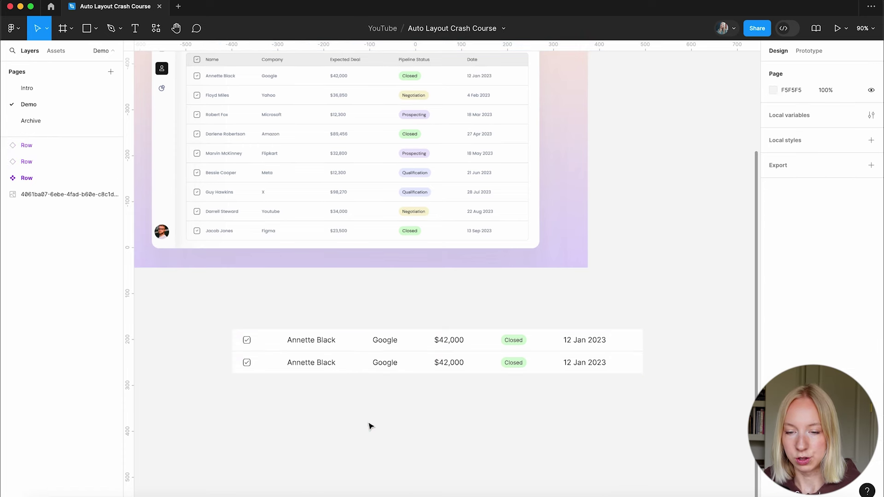
Compare the column alignment of the two Row instances with the table rows in the Leads image
{"action": "scroll", "coordinate": [294, 406], "scroll_direction": "up", "scroll_amount": 3}
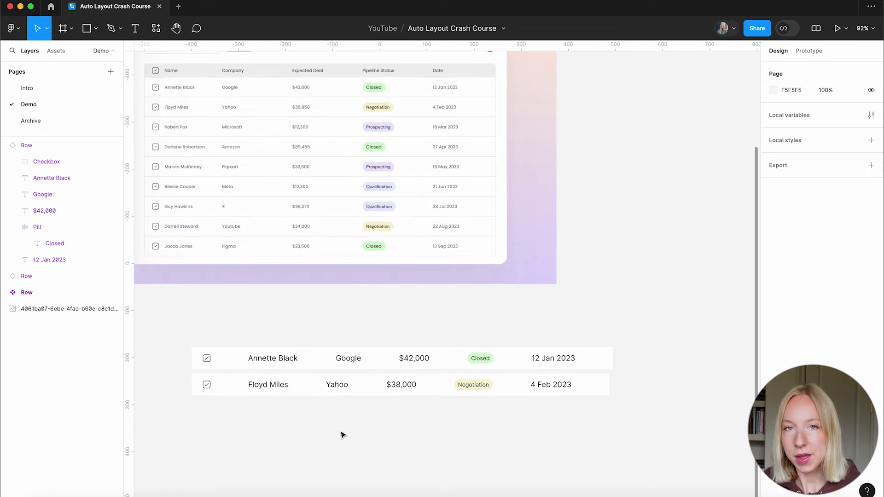
{"action": "scroll", "coordinate": [261, 438], "scroll_direction": "down", "scroll_amount": 3}
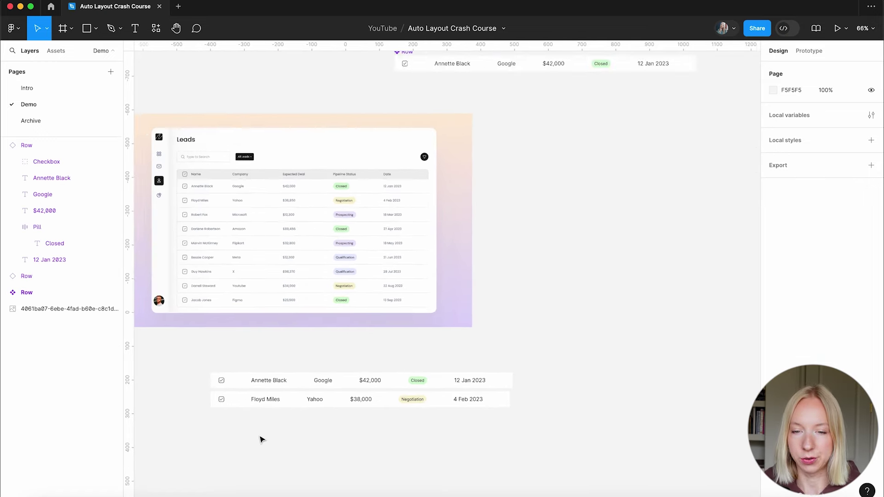
{"action": "left_click", "coordinate": [331, 112]}
{"action": "scroll", "coordinate": [284, 237], "scroll_direction": "up", "scroll_amount": 5}
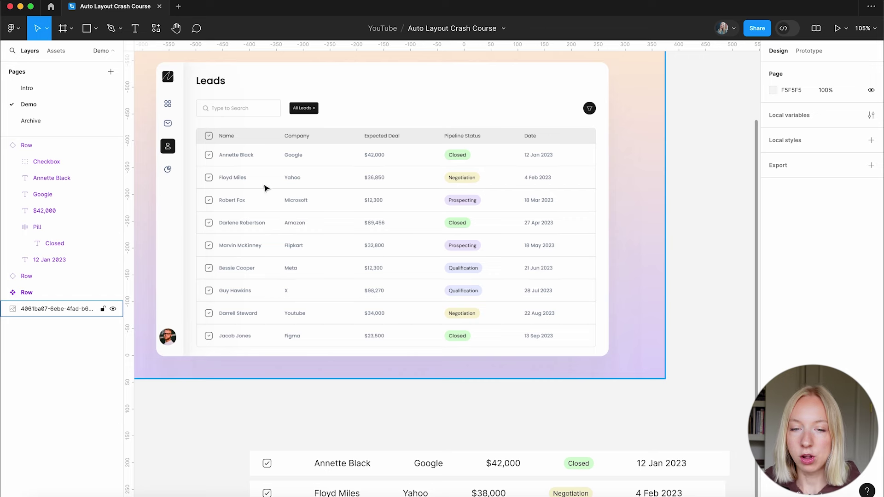
{"action": "scroll", "coordinate": [220, 267], "scroll_direction": "down", "scroll_amount": 2}
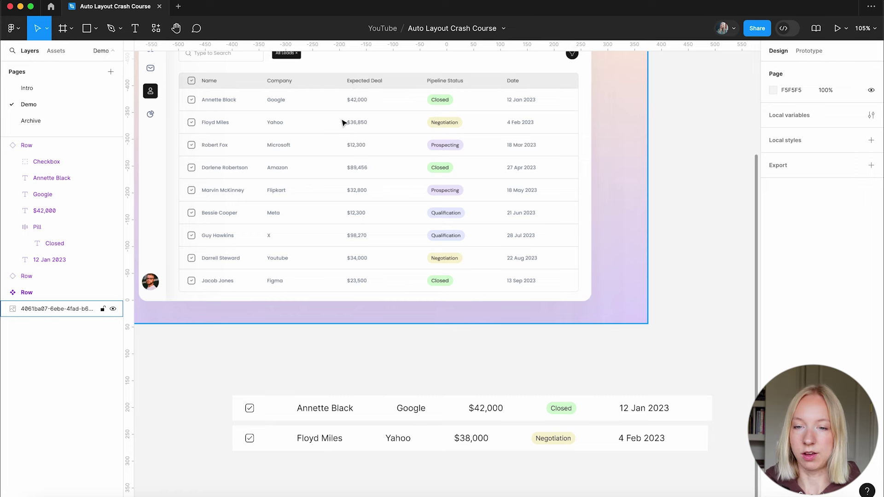
{"action": "scroll", "coordinate": [466, 489], "scroll_direction": "down", "scroll_amount": 5}
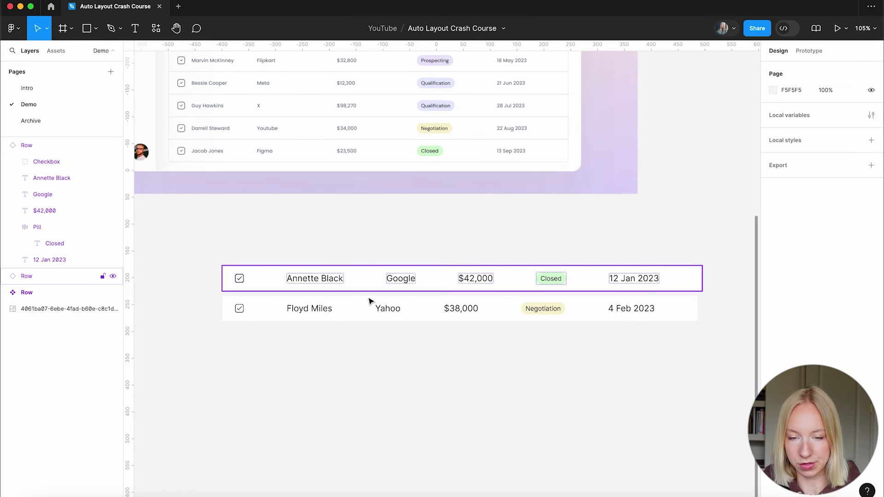
{"action": "scroll", "coordinate": [365, 345], "scroll_direction": "up", "scroll_amount": 2}
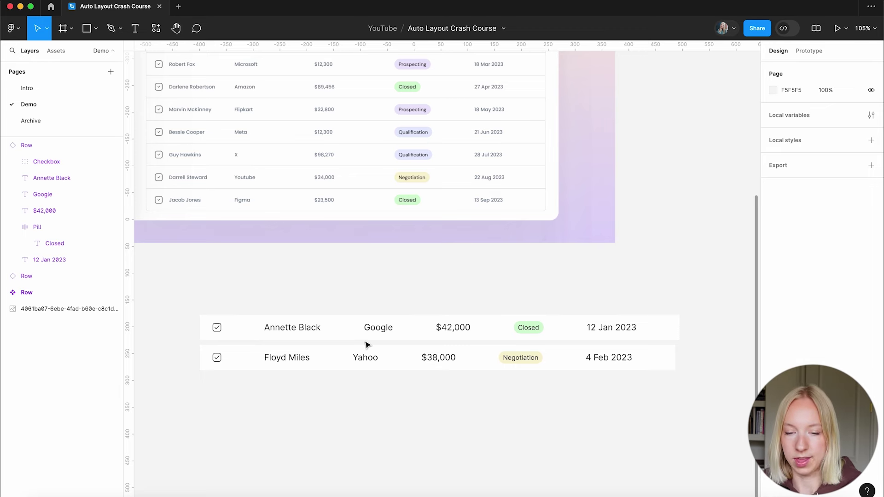
Move the Row component directly beneath the Leads image and shift the two Row instances further down
{"action": "scroll", "coordinate": [293, 426], "scroll_direction": "down", "scroll_amount": 5}
{"action": "left_click_drag", "start_coordinate": [420, 128], "coordinate": [273, 366]}
{"action": "scroll", "coordinate": [272, 365], "scroll_direction": "down", "scroll_amount": 3}
{"action": "key", "text": "Tab"}
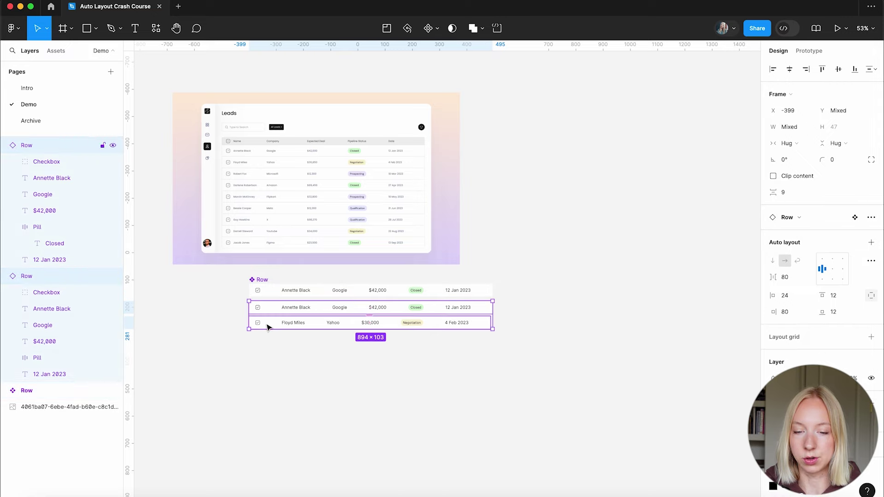
{"action": "left_click_drag", "start_coordinate": [274, 315], "coordinate": [272, 341]}
{"action": "key", "text": "Escape"}
Inspect the size and spacing of the name text inside the Row component
{"action": "scroll", "coordinate": [320, 249], "scroll_direction": "up", "scroll_amount": 5}
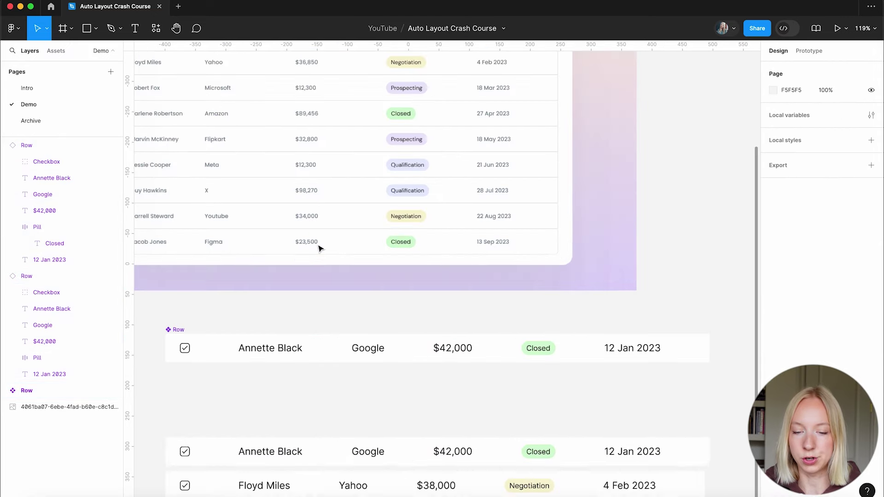
{"action": "scroll", "coordinate": [332, 388], "scroll_direction": "down", "scroll_amount": 2}
{"action": "scroll", "coordinate": [331, 388], "scroll_direction": "left", "scroll_amount": 1}
{"action": "left_click", "coordinate": [325, 300]}
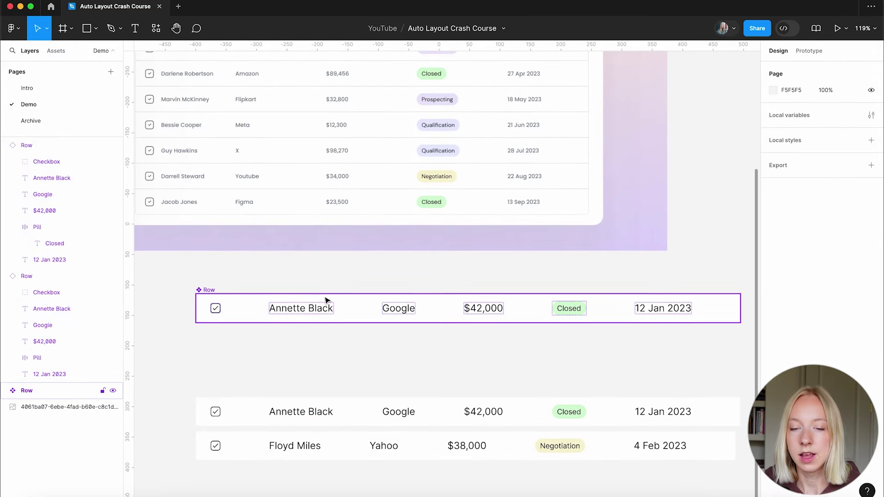
{"action": "left_click", "coordinate": [301, 309]}
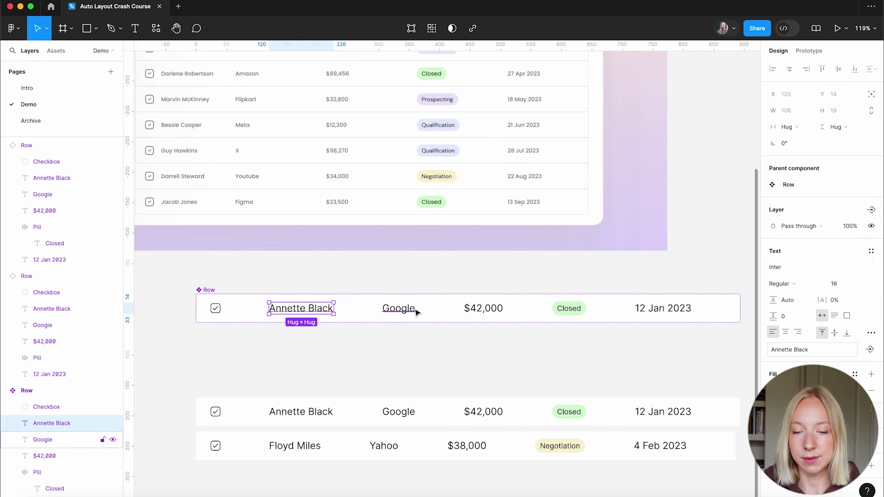
{"action": "scroll", "coordinate": [318, 356], "scroll_direction": "down", "scroll_amount": 2}
{"action": "scroll", "coordinate": [317, 356], "scroll_direction": "left", "scroll_amount": 1}
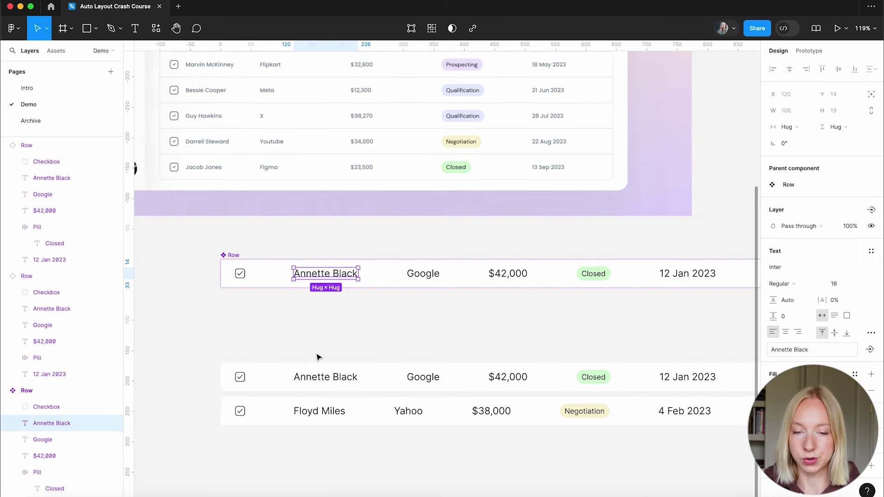
Wrap the checkbox group in the Row component in a frame and rename it Checkbox Frame
{"action": "scroll", "coordinate": [276, 322], "scroll_direction": "up", "scroll_amount": 1}
{"action": "scroll", "coordinate": [276, 322], "scroll_direction": "right", "scroll_amount": 1}
{"action": "left_click", "coordinate": [228, 289]}
{"action": "scroll", "coordinate": [221, 312], "scroll_direction": "up", "scroll_amount": 5}
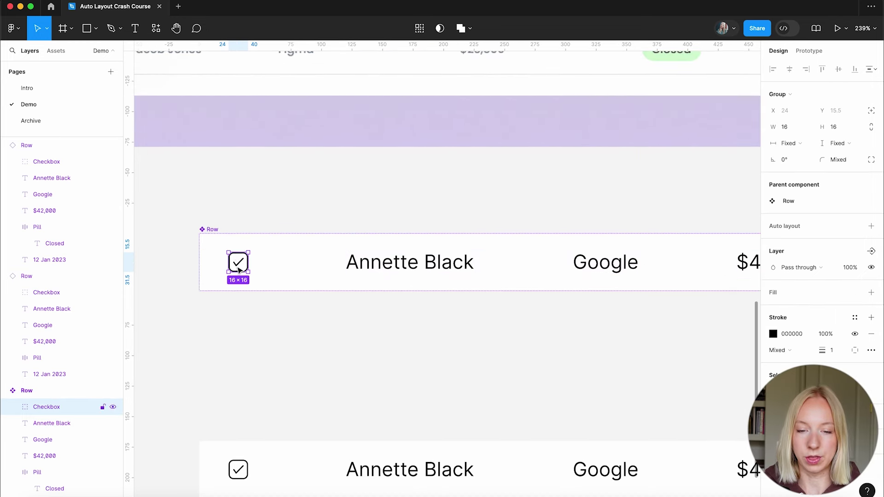
{"action": "scroll", "coordinate": [237, 265], "scroll_direction": "up", "scroll_amount": 1}
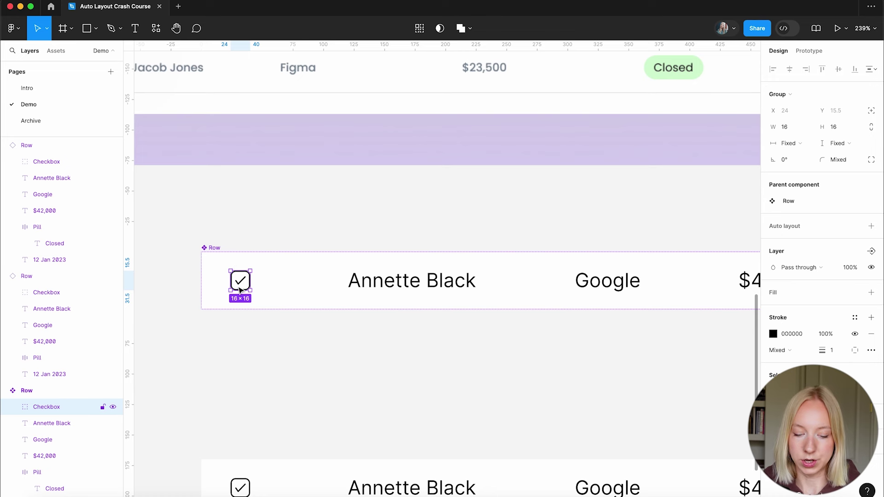
{"action": "key", "text": "super+alt+g"}
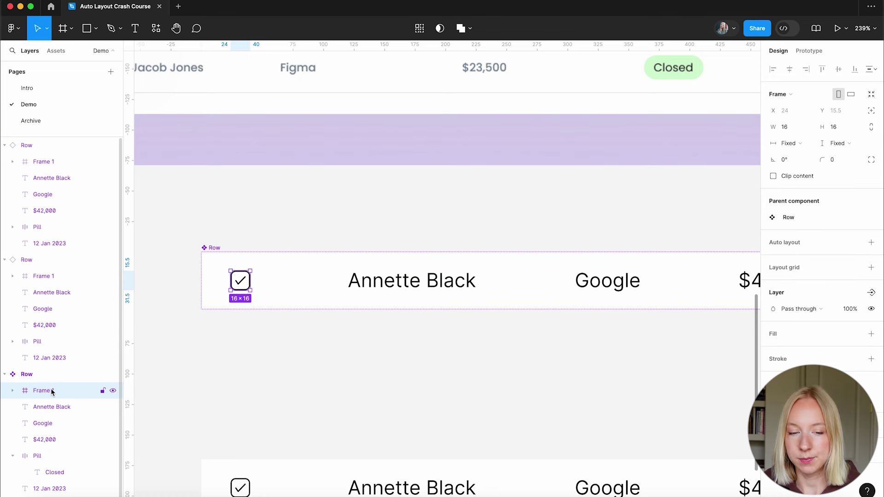
{"action": "double_click", "coordinate": [52, 391]}
{"action": "type", "text": "Checkbox"}
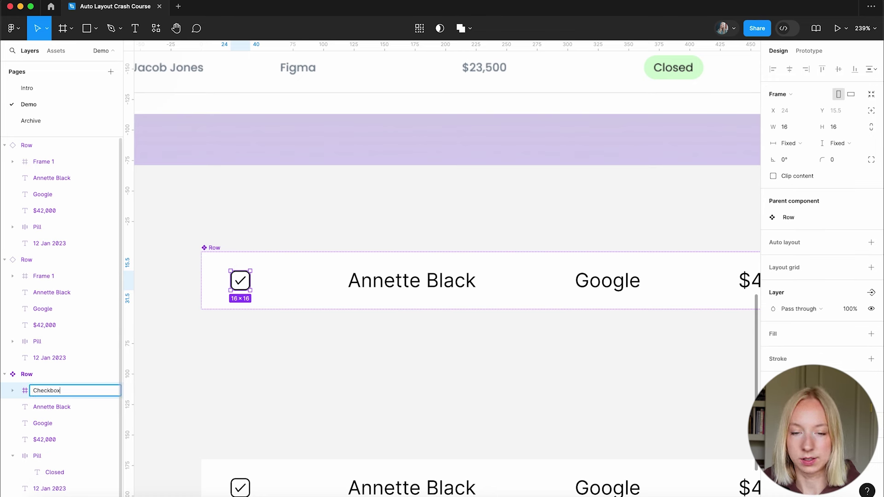
{"action": "type", "text": " Frame"}
{"action": "left_click", "coordinate": [192, 393]}
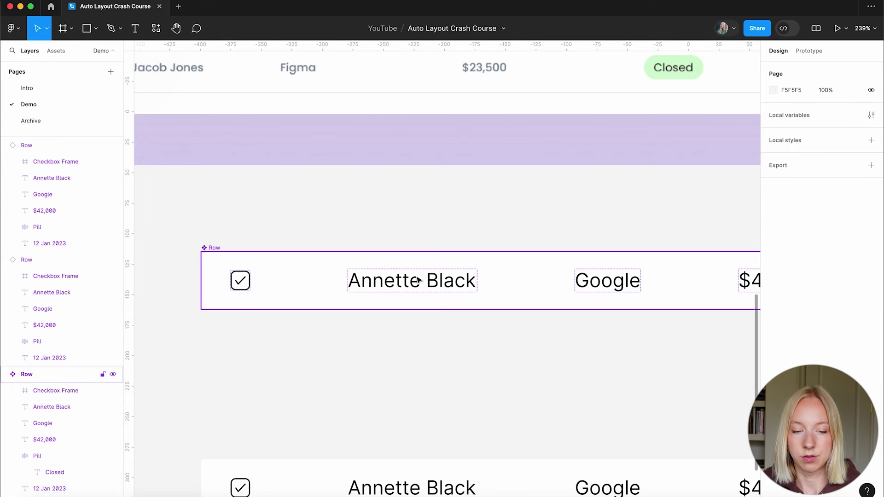
Wrap the name text in the Row component in a frame and rename it Name Frame
{"action": "double_click", "coordinate": [416, 281]}
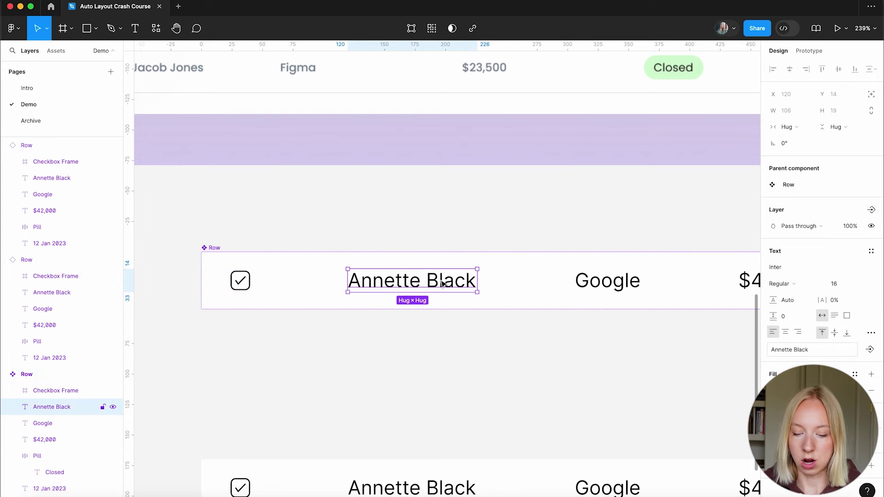
{"action": "key", "text": "super+alt+g"}
{"action": "double_click", "coordinate": [43, 406]}
{"action": "type", "text": "N"}
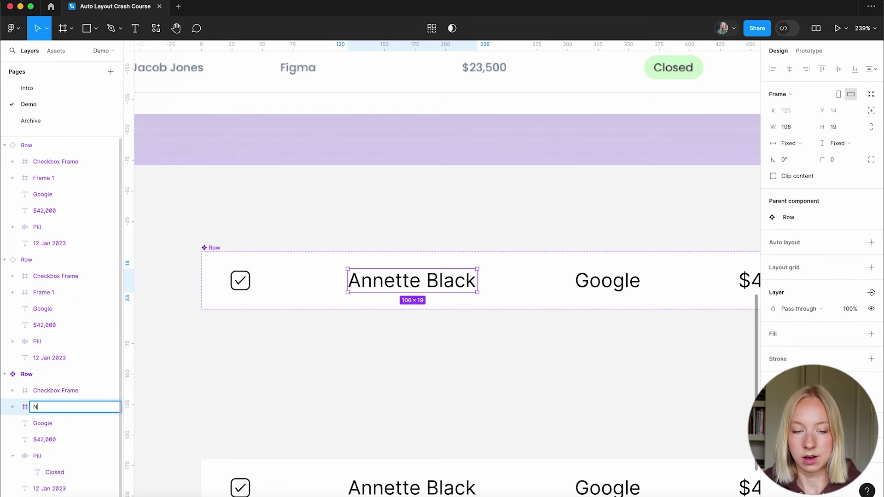
{"action": "key", "text": "Return"}
Wrap the Google text in the Row component in a frame and rename it Company Frame
{"action": "key", "text": "Tab"}
{"action": "key", "text": "super+alt+g"}
{"action": "double_click", "coordinate": [44, 423]}
{"action": "type", "text": "Compan"}
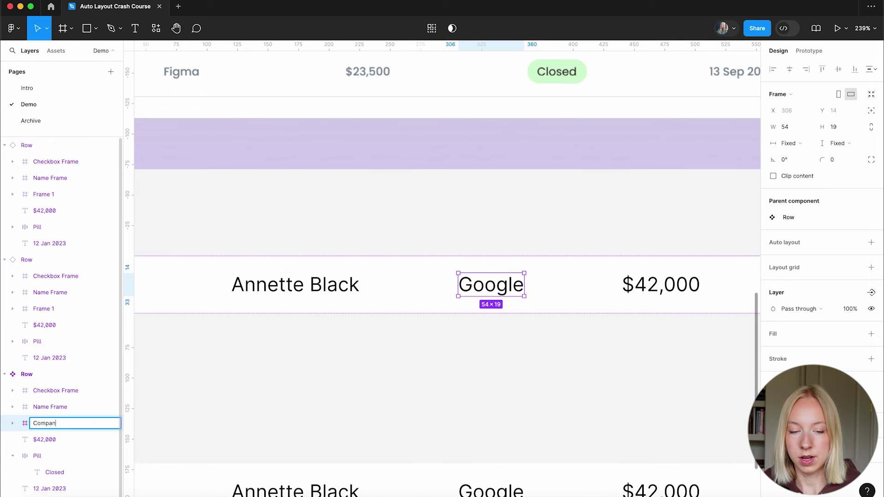
{"action": "type", "text": "y Frame"}
{"action": "key", "text": "Return"}
Wrap the $42,000 text in the Row component in a frame and rename it Amount Frame
{"action": "key", "text": "Tab"}
{"action": "key", "text": "super+alt+g"}
{"action": "key", "text": "super+r"}
{"action": "type", "text": "Amou"}
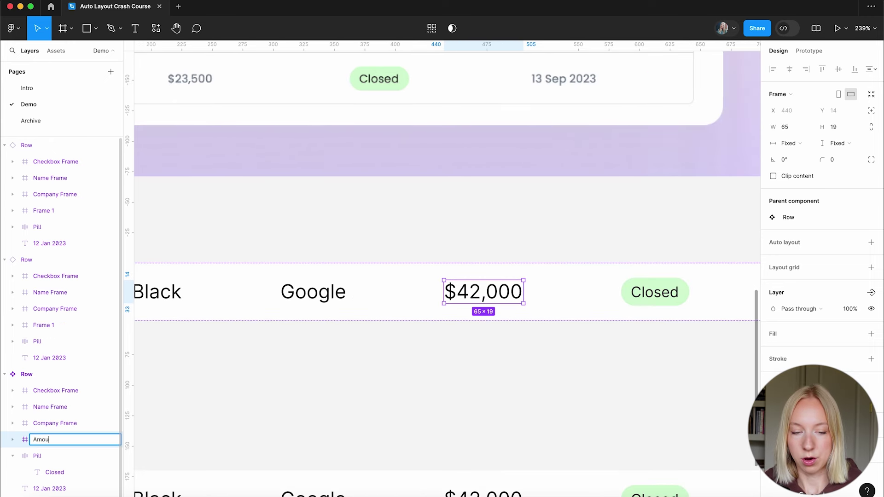
{"action": "type", "text": "nt Frame"}
{"action": "key", "text": "Return"}
Wrap the Closed pill in the Row component in a frame and rename it Pill Frame
{"action": "key", "text": "Tab"}
{"action": "key", "text": "super+alt+g"}
{"action": "key", "text": "super+r"}
{"action": "type", "text": "Pi"}
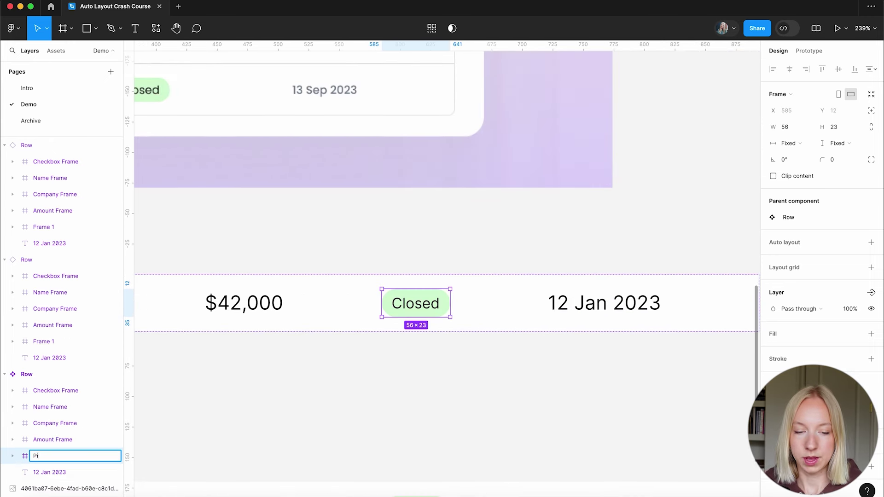
{"action": "type", "text": "ll Frame"}
{"action": "key", "text": "Return"}
Wrap the 12 Jan 2023 text in the Row component in a frame and rename it Date Frame
{"action": "key", "text": "Tab"}
{"action": "key", "text": "super+alt+g"}
{"action": "key", "text": "super+r"}
{"action": "type", "text": "Da"}
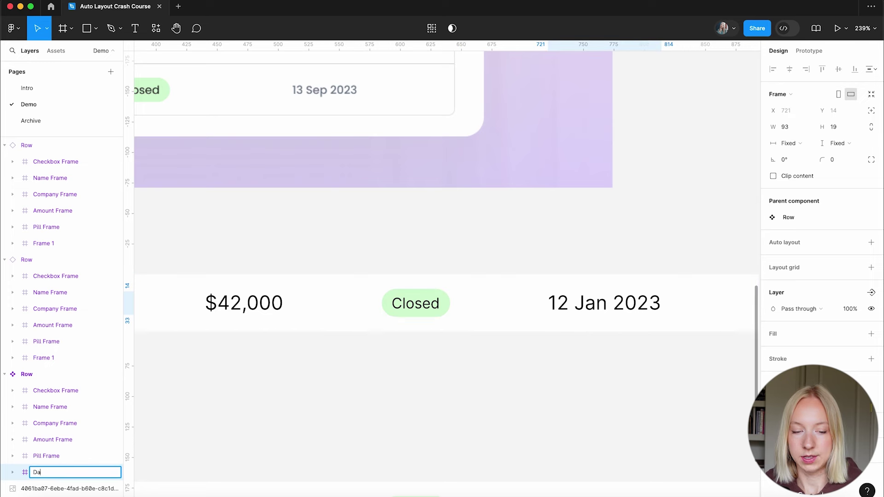
{"action": "type", "text": "te Frame"}
{"action": "key", "text": "Return"}
{"action": "scroll", "coordinate": [276, 389], "scroll_direction": "down", "scroll_amount": 5}
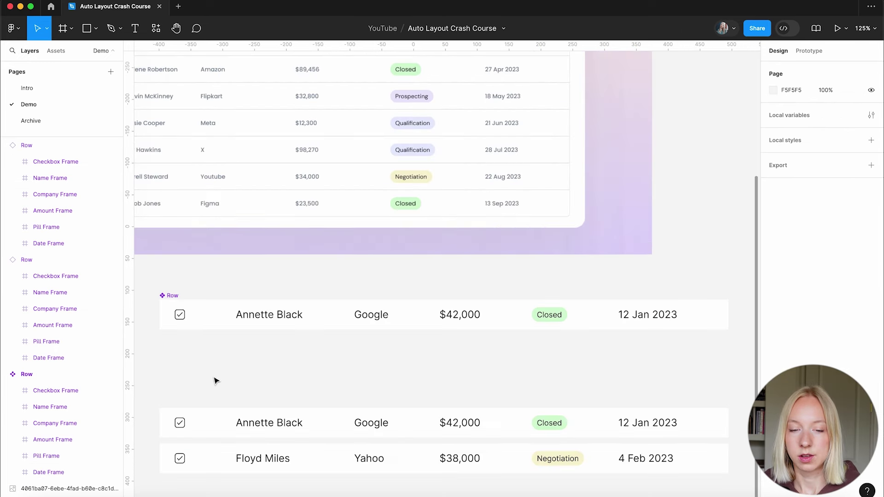
Add auto layout to each of the six column frames inside the Row component
{"action": "left_click", "coordinate": [180, 315]}
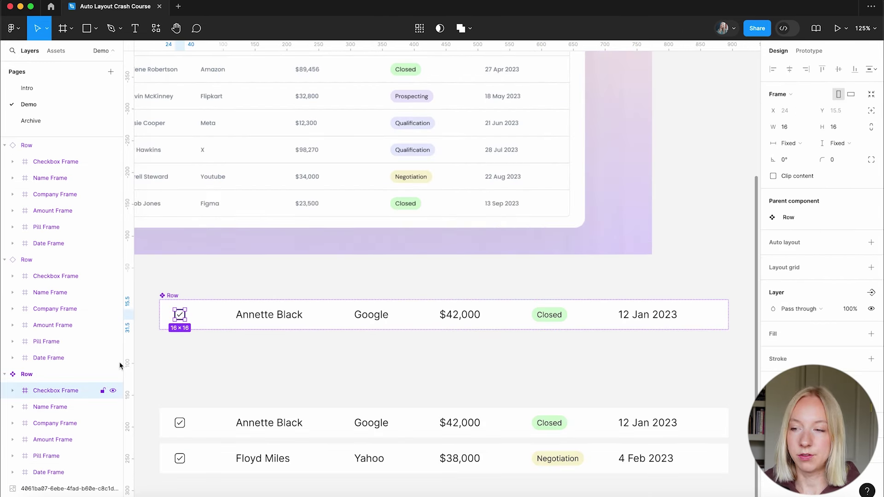
{"action": "left_click", "coordinate": [872, 243]}
{"action": "left_click", "coordinate": [244, 316]}
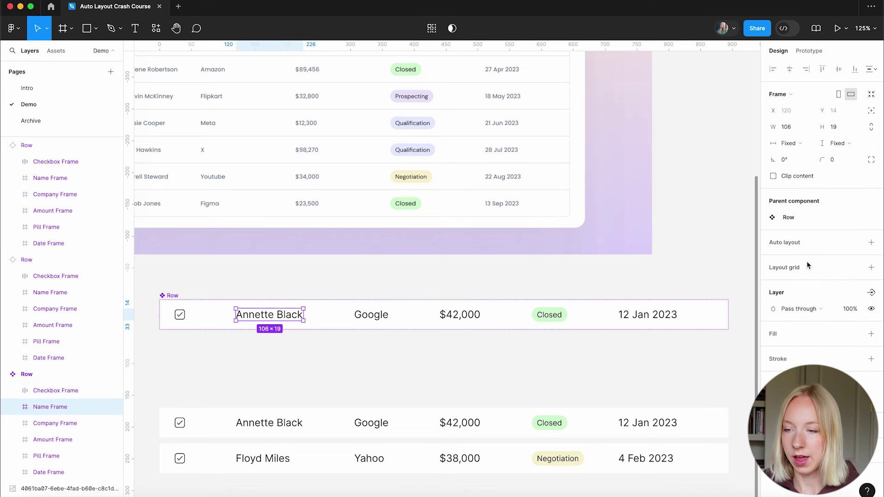
{"action": "left_click", "coordinate": [871, 243]}
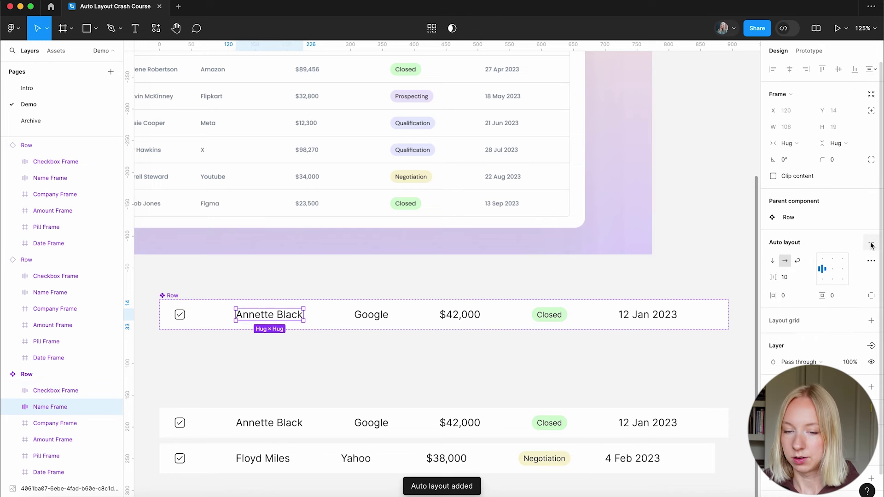
{"action": "left_click", "coordinate": [379, 317], "text": "shift"}
{"action": "key", "text": "shift+a"}
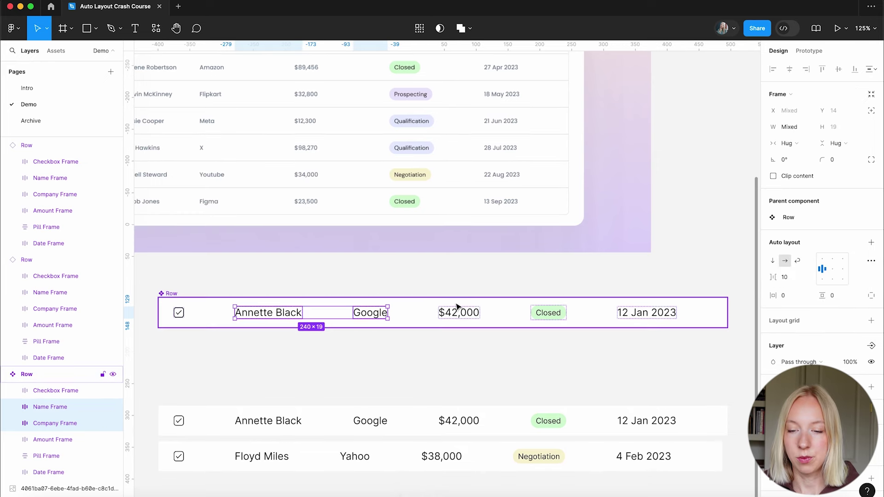
Set the horizontal resizing of all six column frames in the Row component to Fill container
{"action": "left_click", "coordinate": [458, 315], "text": "shift"}
{"action": "left_click", "coordinate": [538, 312], "text": "shift"}
{"action": "left_click", "coordinate": [635, 312], "text": "shift"}
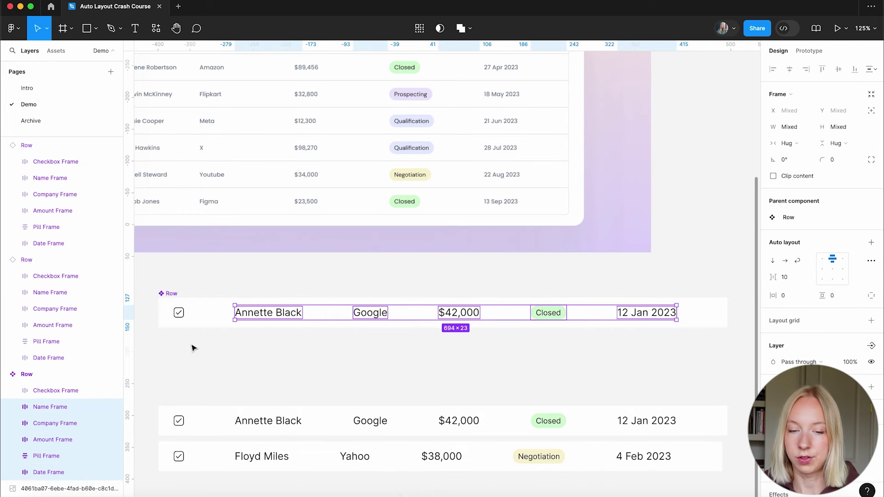
{"action": "left_click", "coordinate": [179, 313], "text": "shift"}
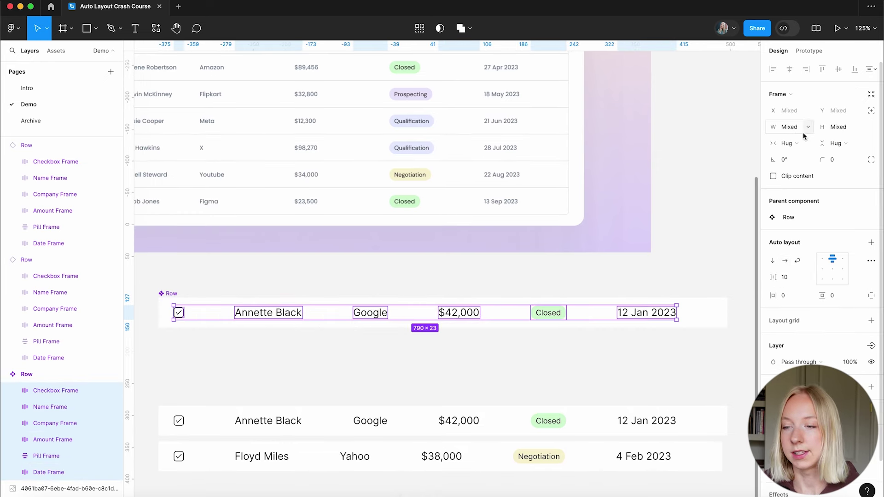
{"action": "left_click", "coordinate": [796, 146]}
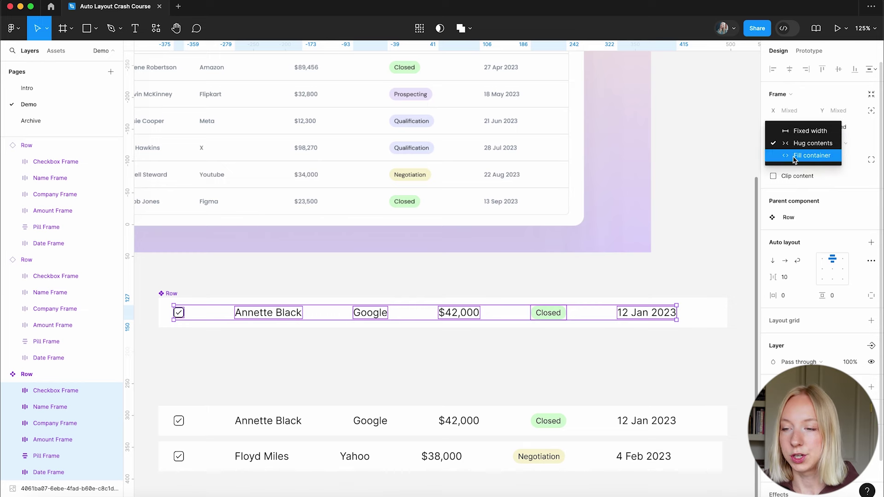
{"action": "left_click", "coordinate": [793, 157]}
{"action": "scroll", "coordinate": [368, 302], "scroll_direction": "down", "scroll_amount": 3}
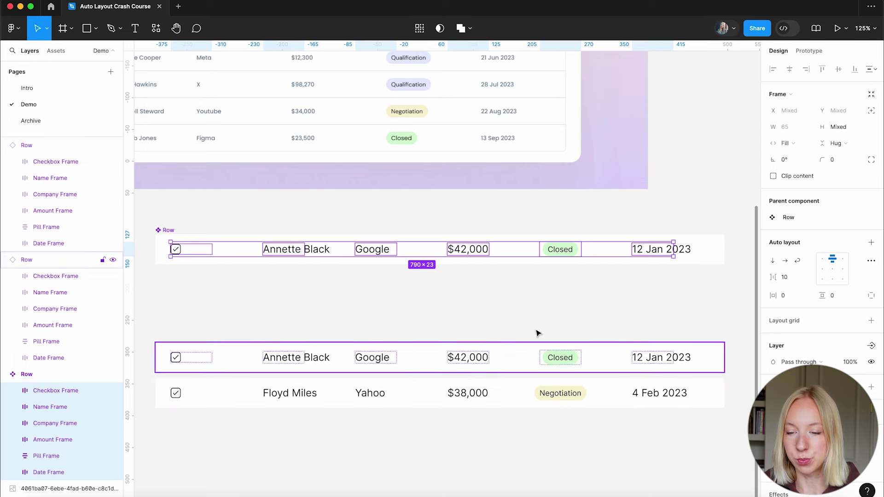
{"action": "left_click", "coordinate": [358, 302]}
{"action": "scroll", "coordinate": [367, 285], "scroll_direction": "down", "scroll_amount": 3}
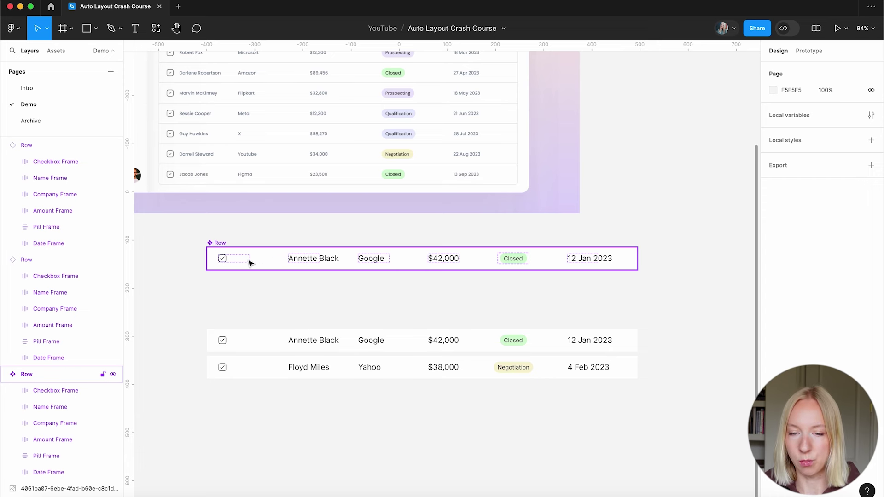
Set the horizontal resizing of the Checkbox Frame in the Row component to Hug contents
{"action": "left_click", "coordinate": [212, 245]}
{"action": "scroll", "coordinate": [204, 286], "scroll_direction": "up", "scroll_amount": 1}
{"action": "scroll", "coordinate": [205, 287], "scroll_direction": "up", "scroll_amount": 5}
{"action": "left_click", "coordinate": [233, 241]}
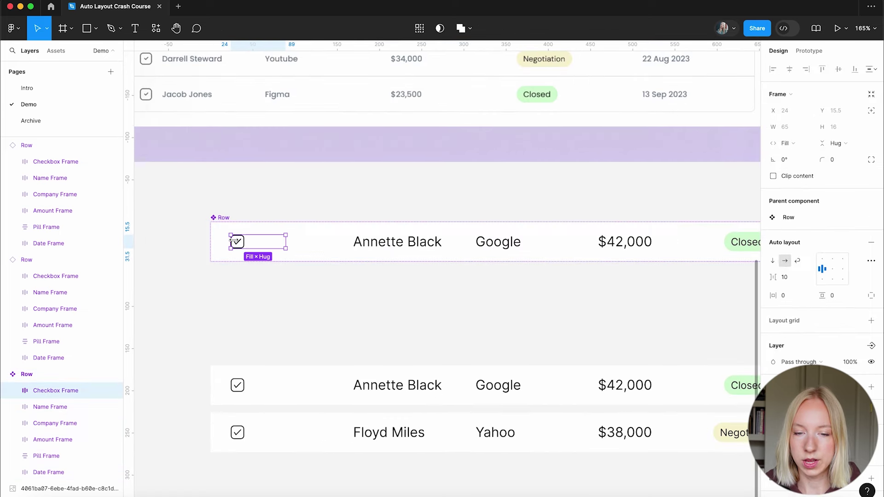
{"action": "scroll", "coordinate": [262, 302], "scroll_direction": "down", "scroll_amount": 1}
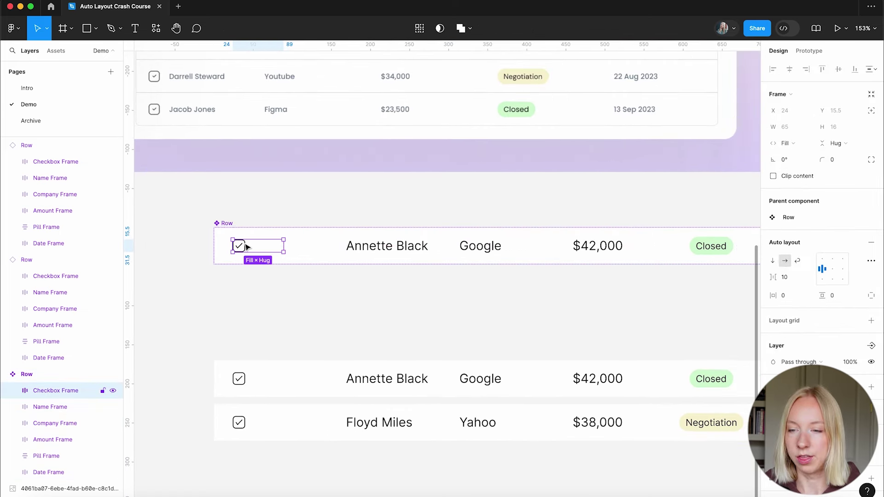
{"action": "left_click", "coordinate": [793, 146]}
{"action": "left_click", "coordinate": [808, 130]}
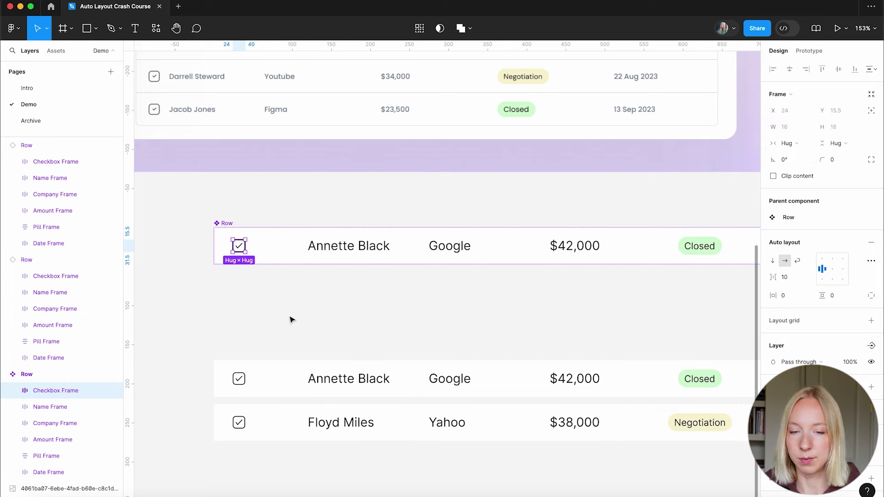
{"action": "scroll", "coordinate": [246, 244], "scroll_direction": "up", "scroll_amount": 3}
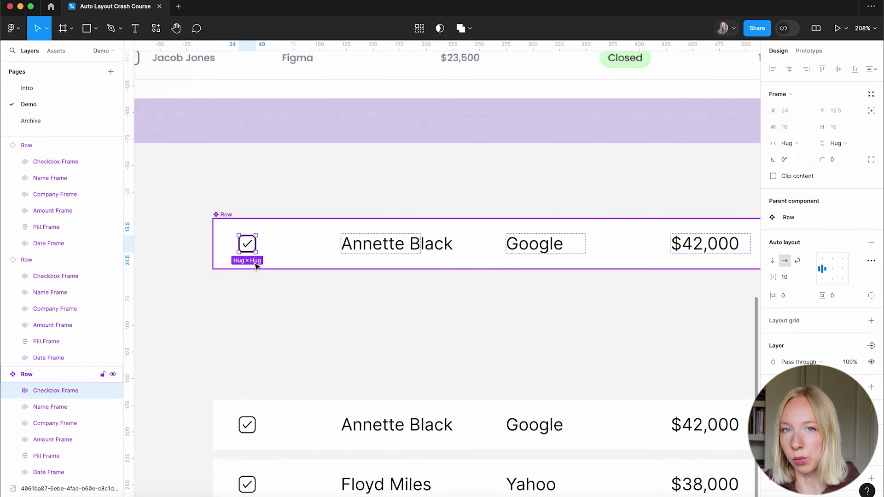
{"action": "scroll", "coordinate": [247, 267], "scroll_direction": "down", "scroll_amount": 5}
{"action": "left_click", "coordinate": [278, 292]}
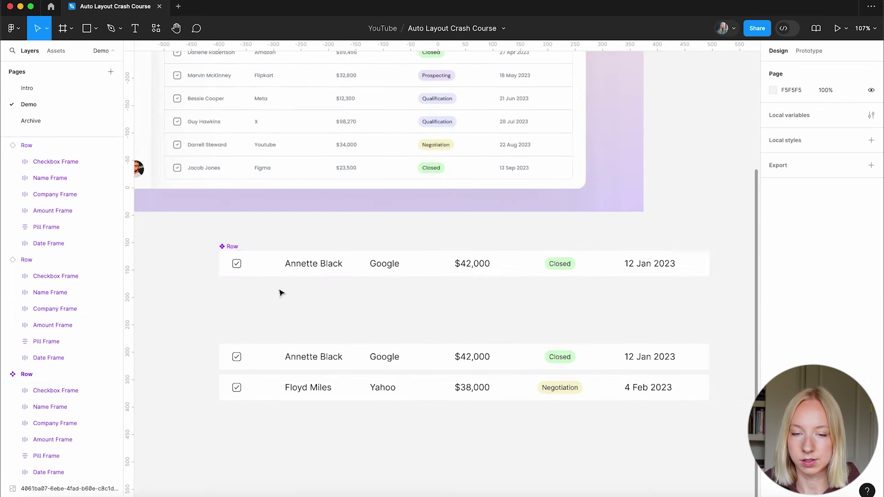
Set the horizontal gap between the columns of the Row component to 40
{"action": "left_click", "coordinate": [281, 269]}
{"action": "left_click", "coordinate": [787, 286]}
{"action": "type", "text": "40"}
{"action": "key", "text": "Return"}
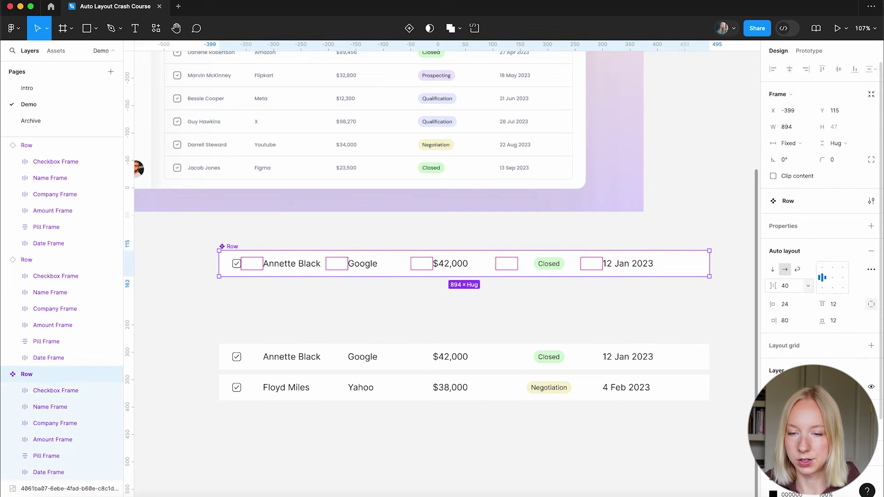
{"action": "left_click", "coordinate": [505, 306]}
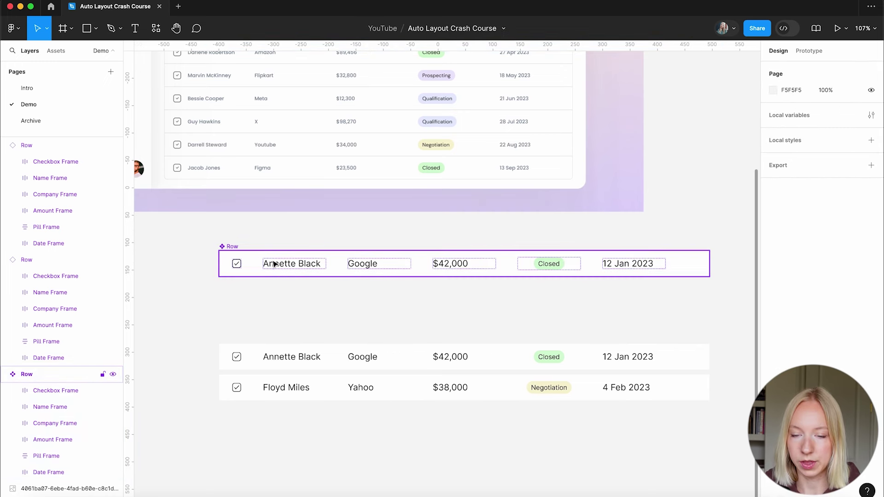
Set the auto layout alignment of the Pill Frame in the Row component to top left
{"action": "scroll", "coordinate": [368, 271], "scroll_direction": "right", "scroll_amount": 2}
{"action": "scroll", "coordinate": [368, 271], "scroll_direction": "up", "scroll_amount": 1}
{"action": "left_click", "coordinate": [517, 282]}
{"action": "left_click", "coordinate": [516, 282]}
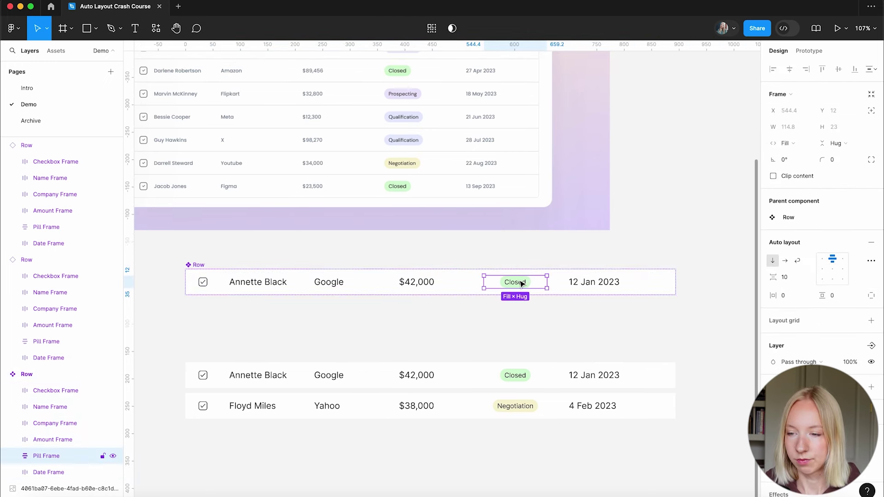
{"action": "left_click", "coordinate": [822, 261]}
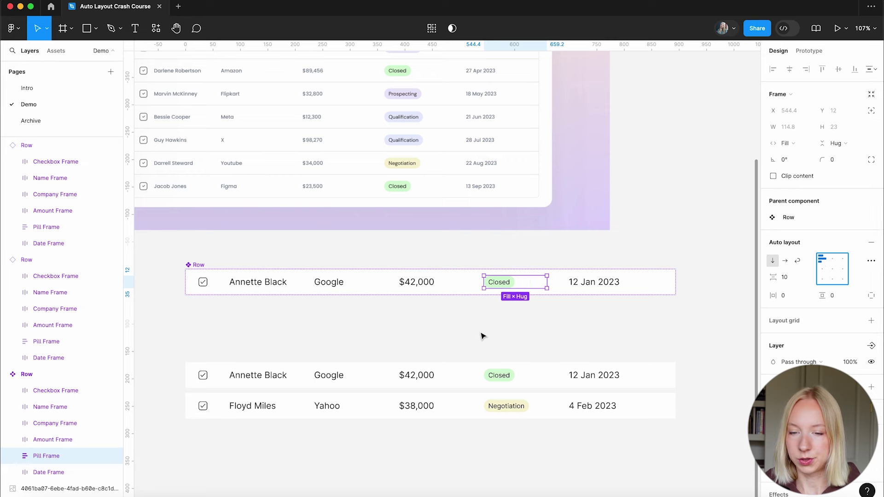
{"action": "left_click", "coordinate": [451, 332]}
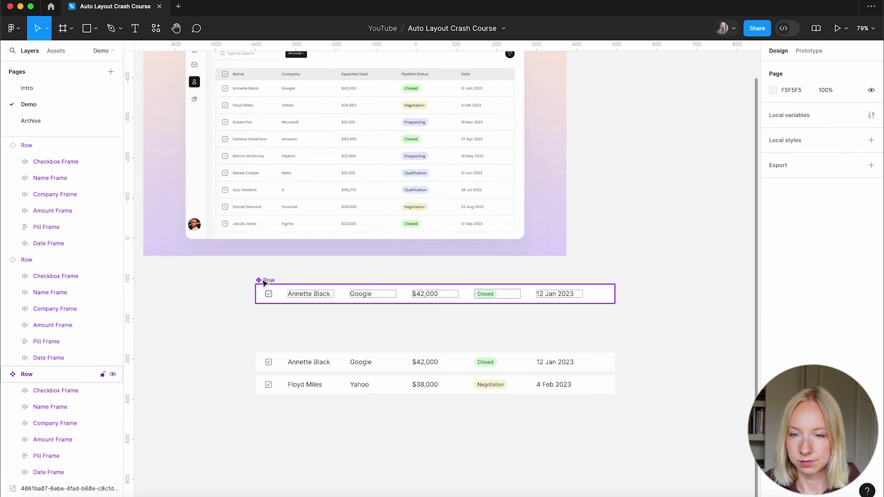
Set the right padding of the Row component to 24
{"action": "left_click", "coordinate": [265, 283]}
{"action": "left_click", "coordinate": [790, 326]}
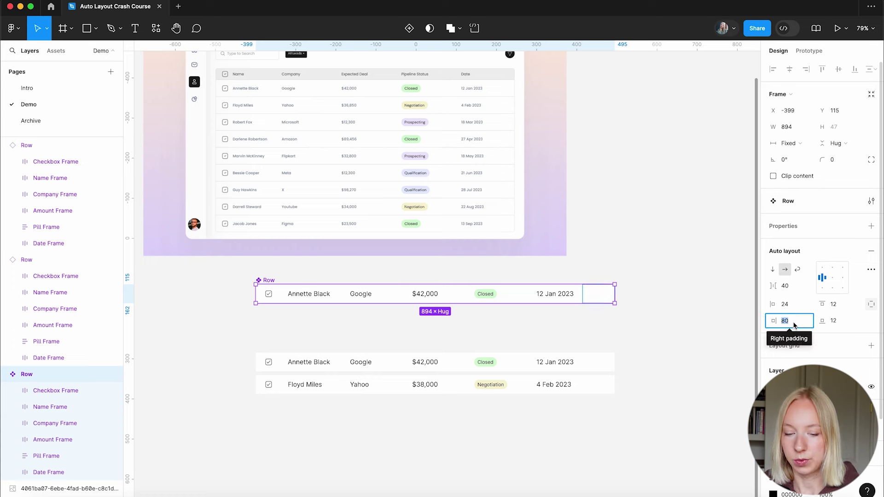
{"action": "type", "text": "24"}
{"action": "key", "text": "Return"}
{"action": "left_click", "coordinate": [618, 331]}
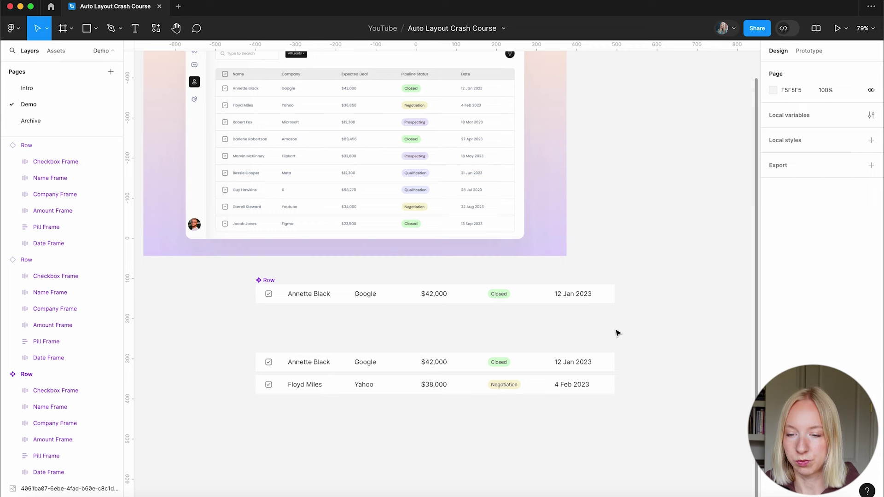
Move the Row component out to the upper right, beside the Leads mockup and clear of its instances
{"action": "scroll", "coordinate": [618, 331], "scroll_direction": "down", "scroll_amount": 1}
{"action": "scroll", "coordinate": [312, 363], "scroll_direction": "up", "scroll_amount": 3}
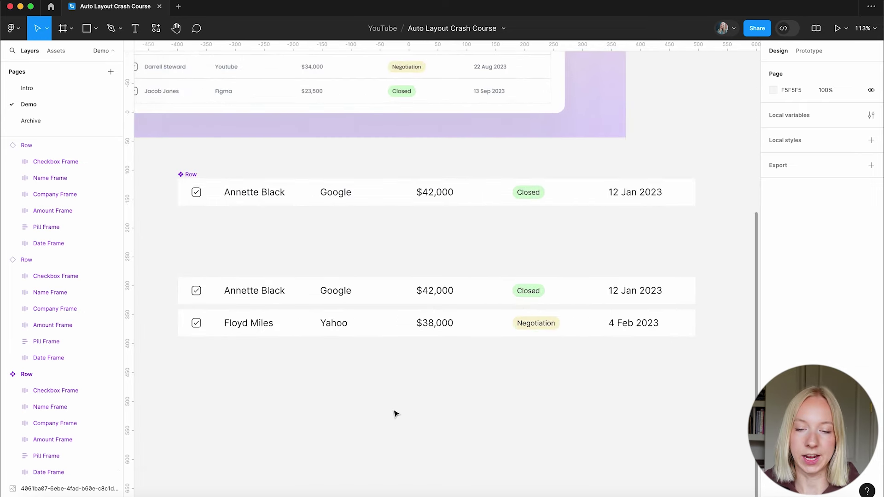
{"action": "scroll", "coordinate": [395, 413], "scroll_direction": "down", "scroll_amount": 5}
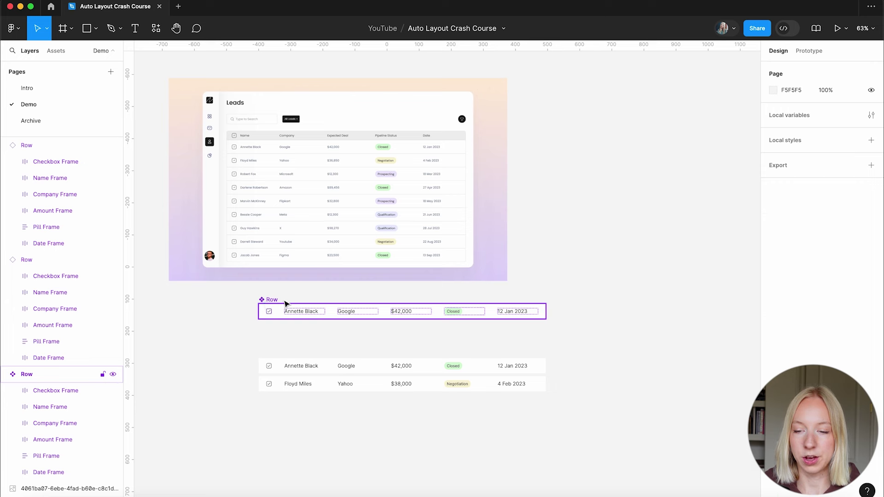
{"action": "left_click_drag", "start_coordinate": [267, 303], "coordinate": [581, 75]}
{"action": "left_click", "coordinate": [568, 207]}
Examine the column alignment of the stacked Row instances against the Leads table in the mockup
{"action": "scroll", "coordinate": [333, 311], "scroll_direction": "up", "scroll_amount": 2}
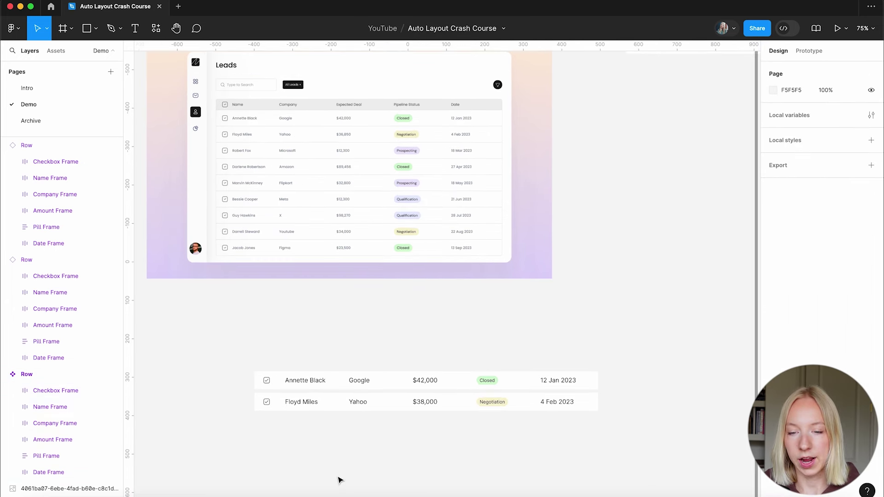
{"action": "scroll", "coordinate": [267, 367], "scroll_direction": "down", "scroll_amount": 1}
{"action": "scroll", "coordinate": [267, 367], "scroll_direction": "down", "scroll_amount": 1}
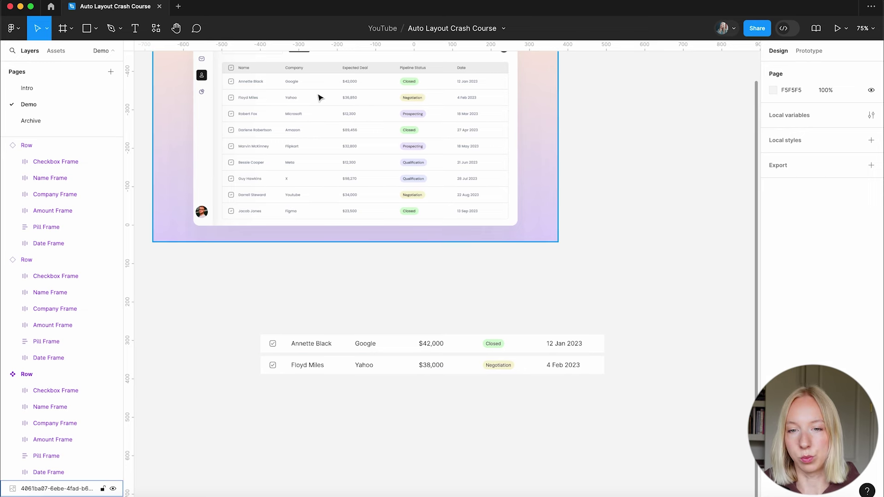
{"action": "scroll", "coordinate": [251, 107], "scroll_direction": "up", "scroll_amount": 2}
{"action": "scroll", "coordinate": [380, 305], "scroll_direction": "down", "scroll_amount": 4}
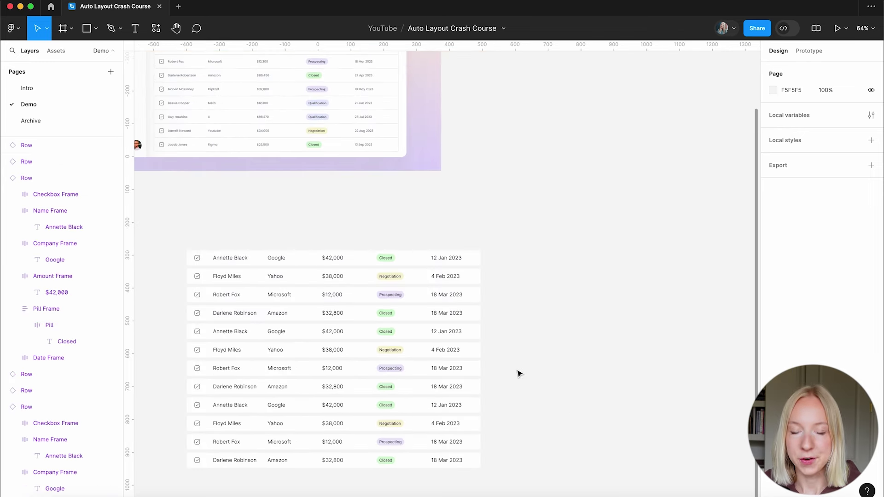
{"action": "scroll", "coordinate": [518, 372], "scroll_direction": "left", "scroll_amount": 3}
{"action": "scroll", "coordinate": [518, 373], "scroll_direction": "up", "scroll_amount": 1}
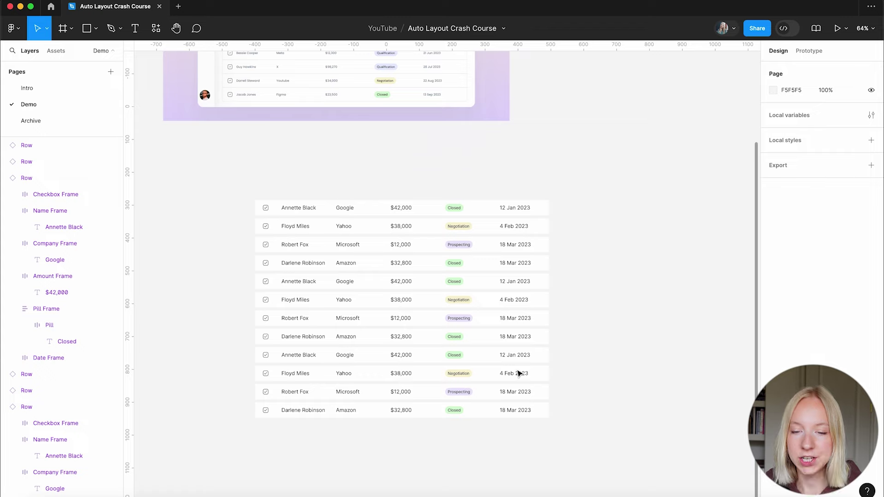
{"action": "scroll", "coordinate": [339, 450], "scroll_direction": "down", "scroll_amount": 3}
{"action": "scroll", "coordinate": [384, 315], "scroll_direction": "up", "scroll_amount": 1}
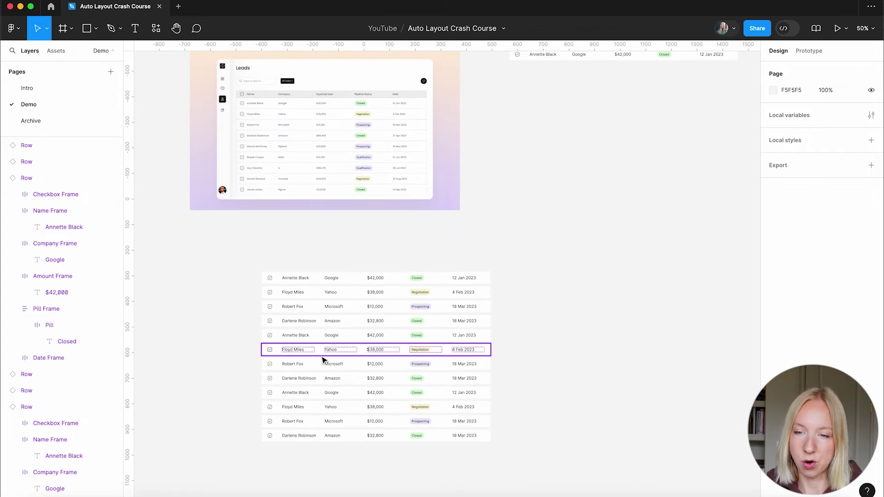
{"action": "scroll", "coordinate": [348, 328], "scroll_direction": "down", "scroll_amount": 1}
{"action": "scroll", "coordinate": [310, 313], "scroll_direction": "up", "scroll_amount": 4}
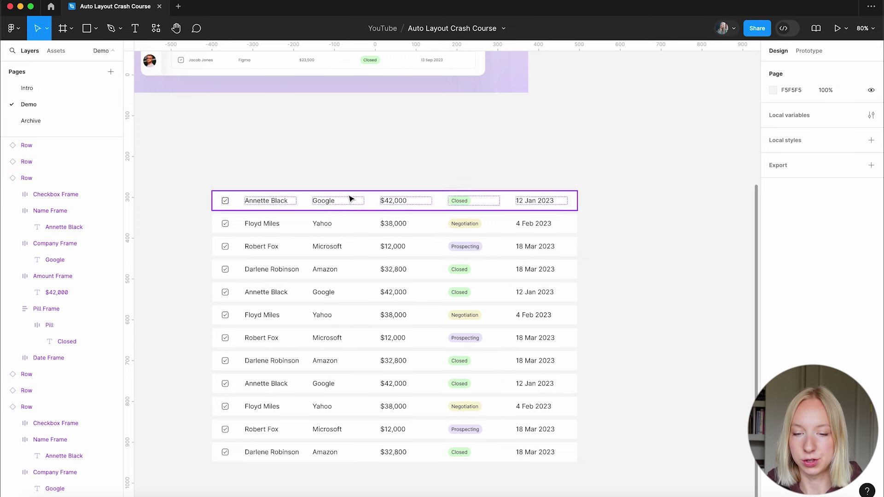
Move the Row component directly above the first Row instance, lined up with the list's left edge
{"action": "scroll", "coordinate": [517, 211], "scroll_direction": "down", "scroll_amount": 5}
{"action": "left_click_drag", "start_coordinate": [537, 92], "coordinate": [341, 240]}
{"action": "left_click", "coordinate": [341, 239]}
{"action": "scroll", "coordinate": [341, 290], "scroll_direction": "up", "scroll_amount": 5}
{"action": "scroll", "coordinate": [343, 294], "scroll_direction": "down", "scroll_amount": 2}
{"action": "scroll", "coordinate": [341, 294], "scroll_direction": "down", "scroll_amount": 3}
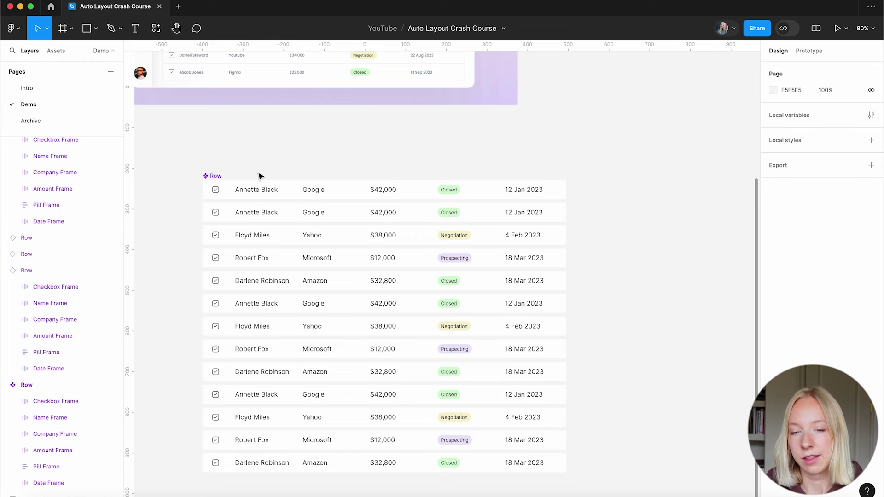
Set the horizontal resizing of the Name Frame in the Row component to Fixed width
{"action": "scroll", "coordinate": [256, 174], "scroll_direction": "down", "scroll_amount": 3}
{"action": "left_click", "coordinate": [261, 186]}
{"action": "double_click", "coordinate": [259, 188]}
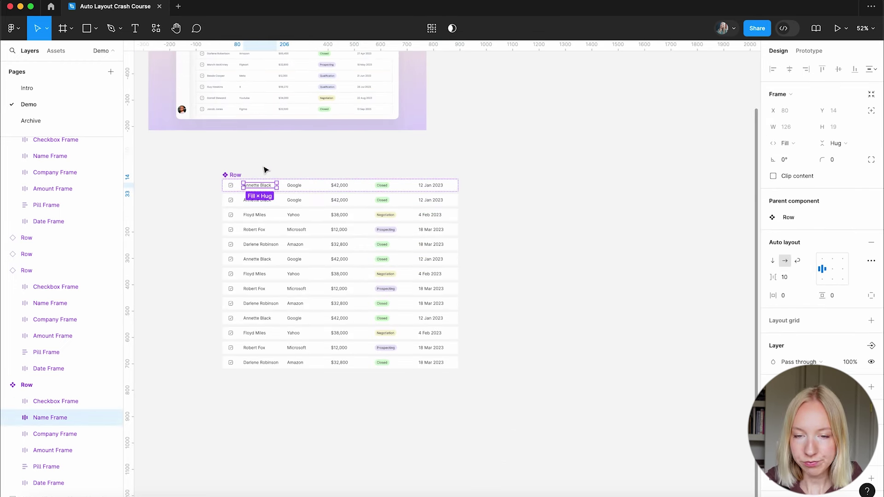
{"action": "scroll", "coordinate": [251, 184], "scroll_direction": "up", "scroll_amount": 3}
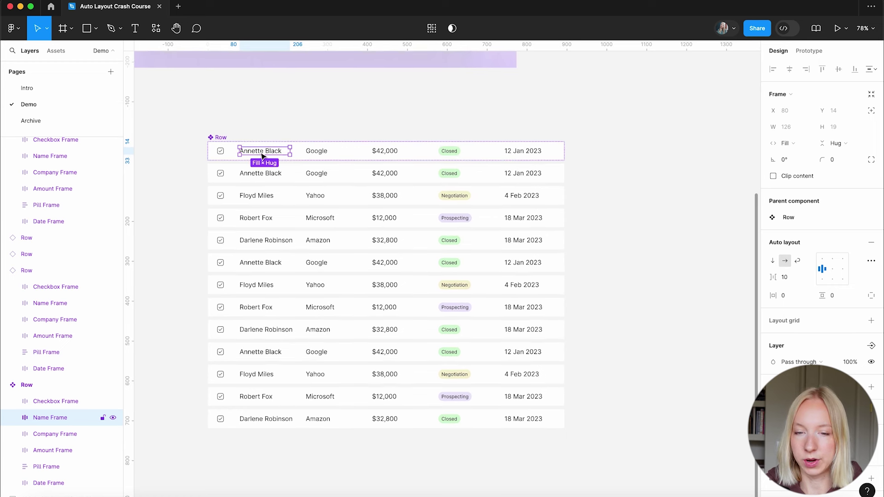
{"action": "left_click", "coordinate": [801, 144]}
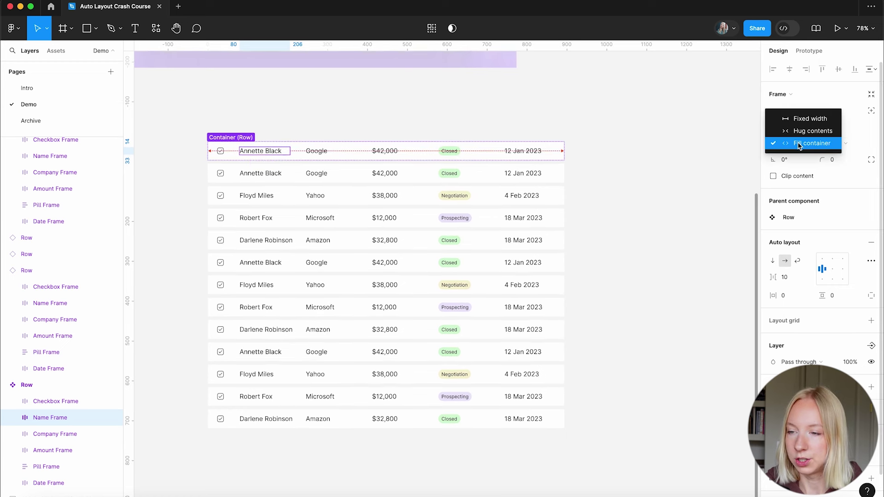
{"action": "left_click", "coordinate": [803, 118]}
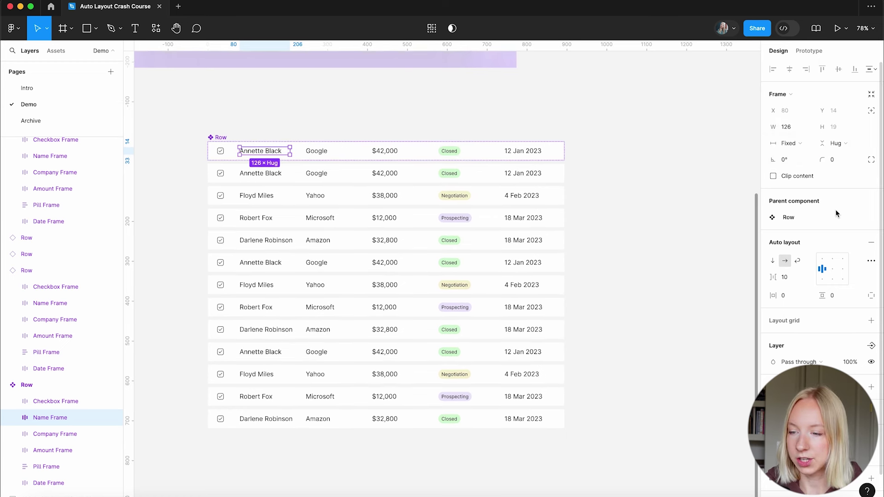
Widen the Name Frame in the Row component to 160
{"action": "scroll", "coordinate": [274, 178], "scroll_direction": "up", "scroll_amount": 4}
{"action": "left_click_drag", "start_coordinate": [302, 133], "coordinate": [325, 131]}
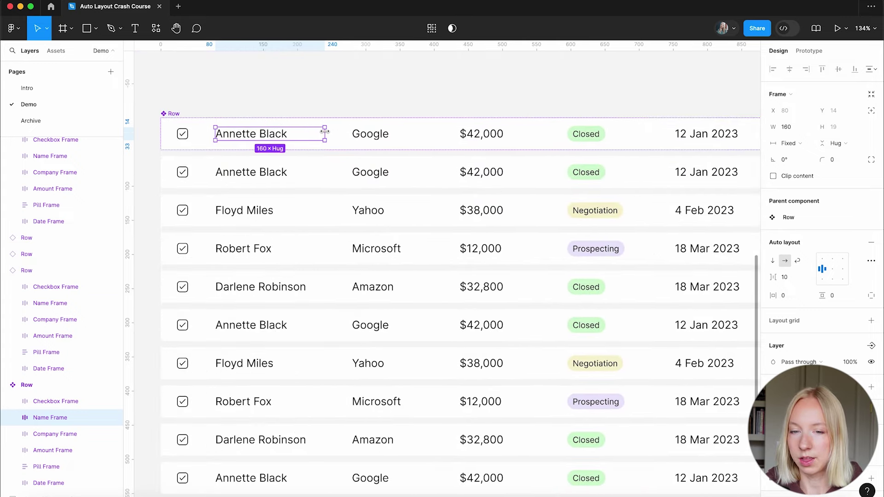
{"action": "left_click", "coordinate": [306, 89]}
{"action": "scroll", "coordinate": [306, 89], "scroll_direction": "down", "scroll_amount": 5}
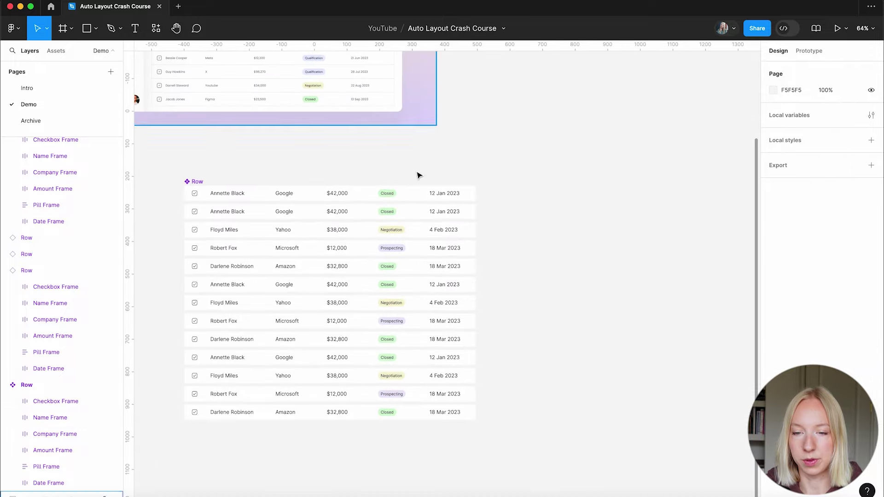
{"action": "scroll", "coordinate": [322, 357], "scroll_direction": "up", "scroll_amount": 3}
{"action": "left_click", "coordinate": [280, 126]}
{"action": "double_click", "coordinate": [259, 130]}
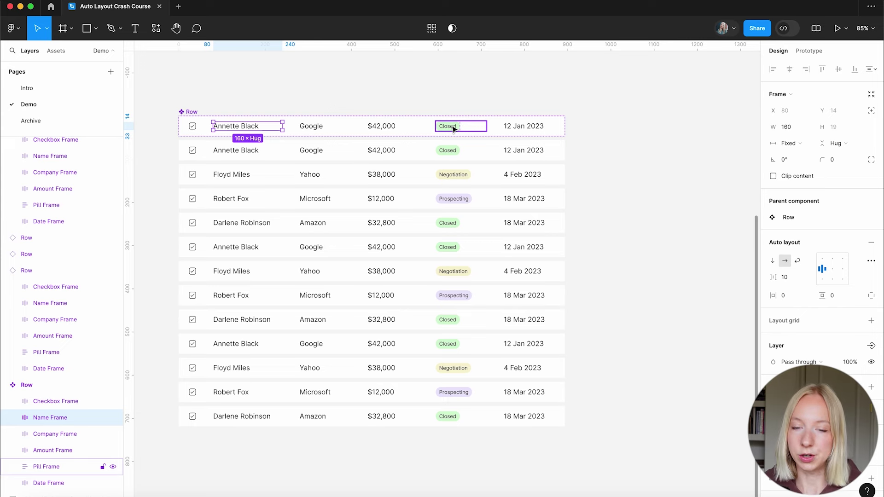
{"action": "left_click", "coordinate": [328, 91]}
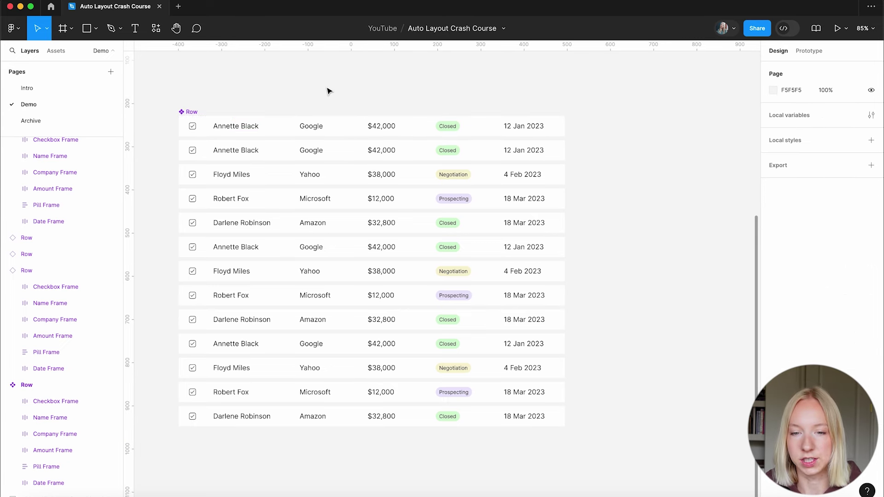
{"action": "scroll", "coordinate": [356, 305], "scroll_direction": "down", "scroll_amount": 3}
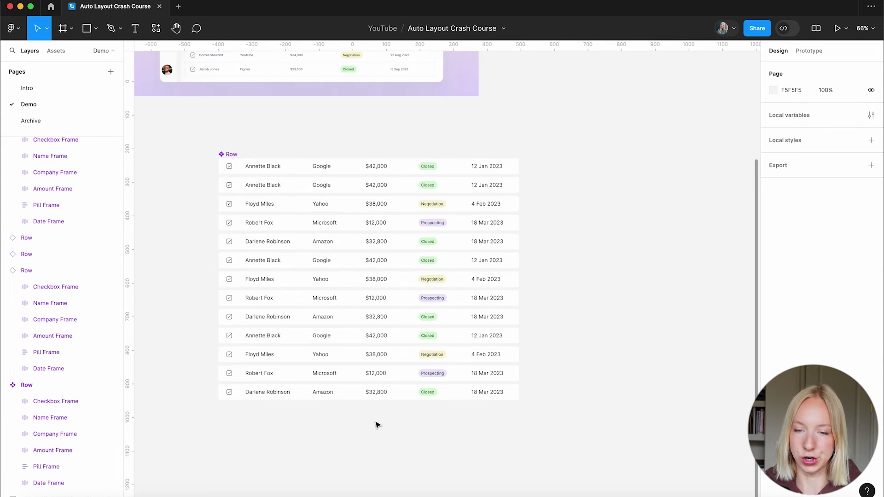
{"action": "scroll", "coordinate": [587, 357], "scroll_direction": "up", "scroll_amount": 2}
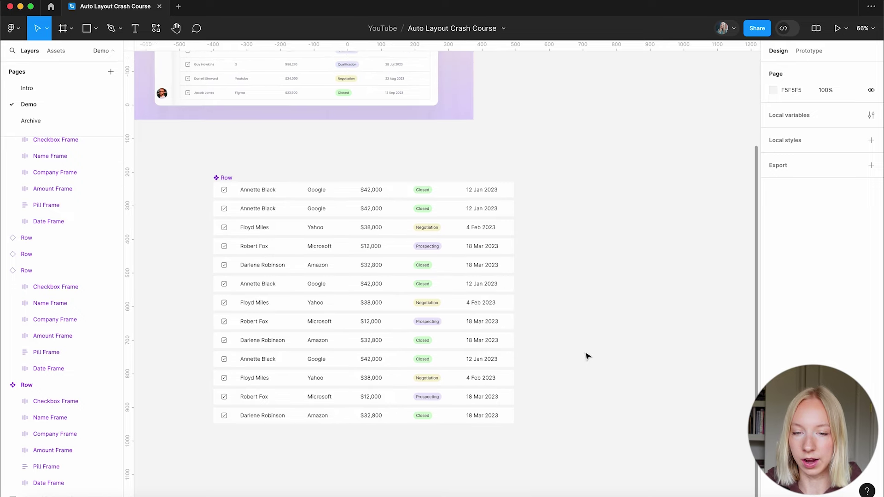
Move the Row component away from the list of instances, up and to the right of the Leads mockup
{"action": "scroll", "coordinate": [219, 217], "scroll_direction": "down", "scroll_amount": 3}
{"action": "left_click_drag", "start_coordinate": [232, 217], "coordinate": [489, 102]}
{"action": "key", "text": "Escape"}
{"action": "scroll", "coordinate": [329, 262], "scroll_direction": "up", "scroll_amount": 3}
Wrap all twelve Row instances together in one vertical auto layout frame
{"action": "left_click_drag", "start_coordinate": [197, 157], "coordinate": [228, 189]}
{"action": "left_click_drag", "start_coordinate": [540, 466], "coordinate": [201, 197]}
{"action": "left_click", "coordinate": [474, 456]}
{"action": "scroll", "coordinate": [529, 465], "scroll_direction": "up", "scroll_amount": 3}
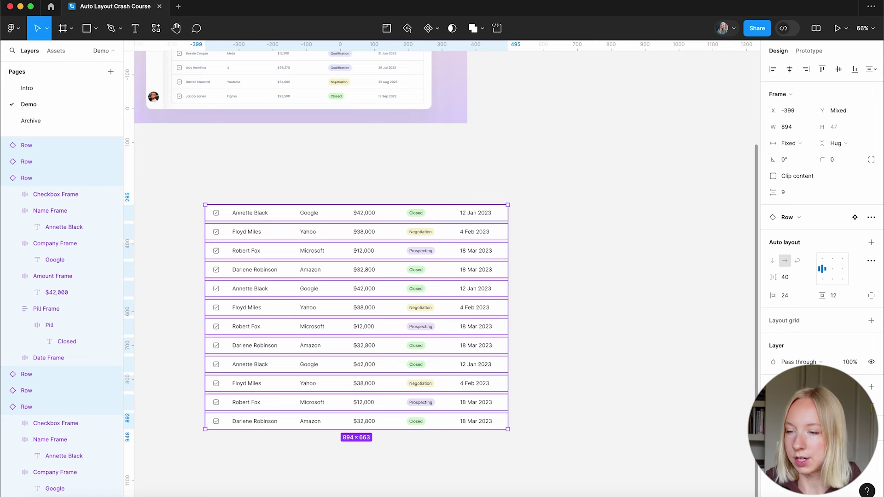
{"action": "left_click", "coordinate": [871, 243]}
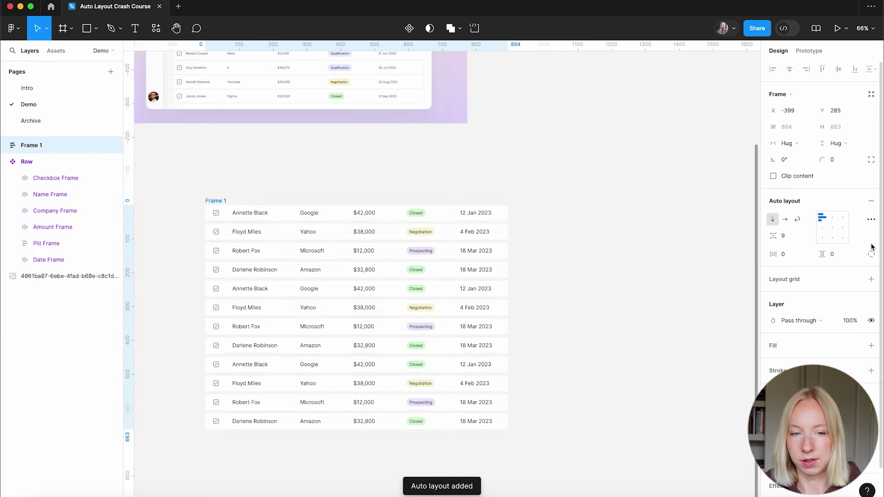
Rename the auto layout frame holding the Row instances to Rows
{"action": "double_click", "coordinate": [27, 146]}
{"action": "type", "text": "Rows"}
{"action": "key", "text": "Return"}
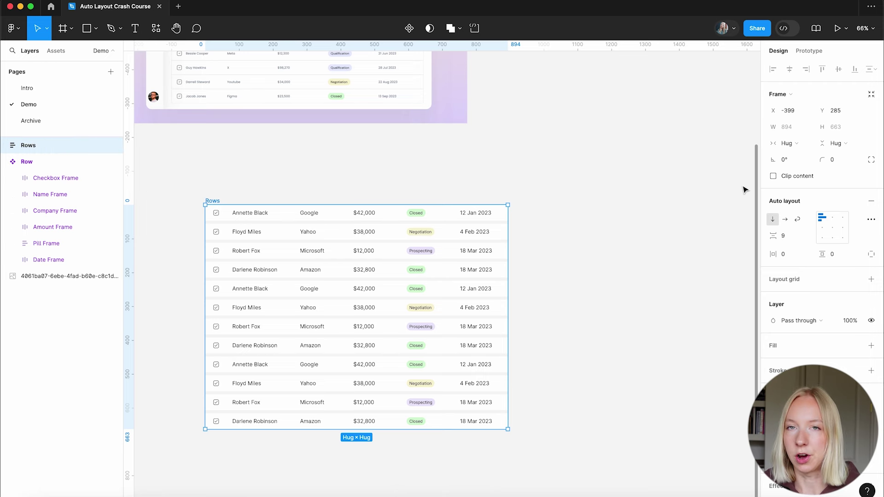
{"action": "scroll", "coordinate": [744, 190], "scroll_direction": "left", "scroll_amount": 1}
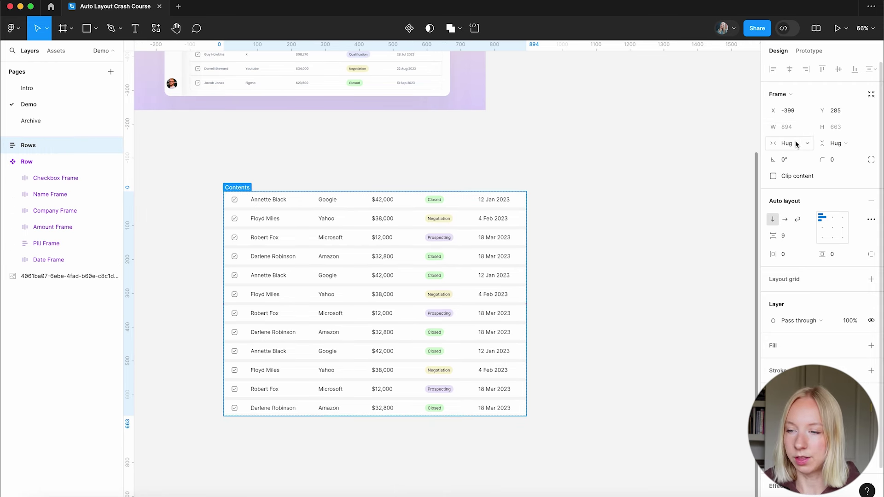
Set the vertical spacing between the rows in the Rows frame to 1
{"action": "key", "text": "shift+0"}
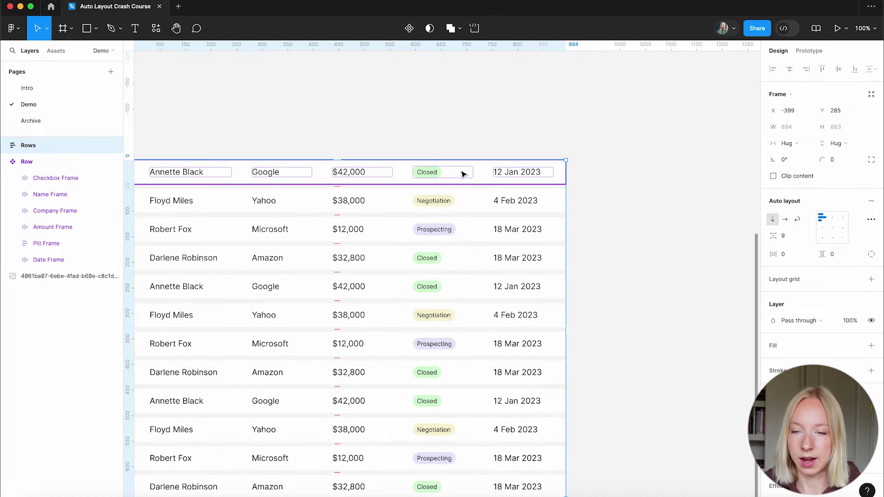
{"action": "scroll", "coordinate": [463, 173], "scroll_direction": "up", "scroll_amount": 5}
{"action": "scroll", "coordinate": [481, 257], "scroll_direction": "down", "scroll_amount": 3, "text": "ctrl"}
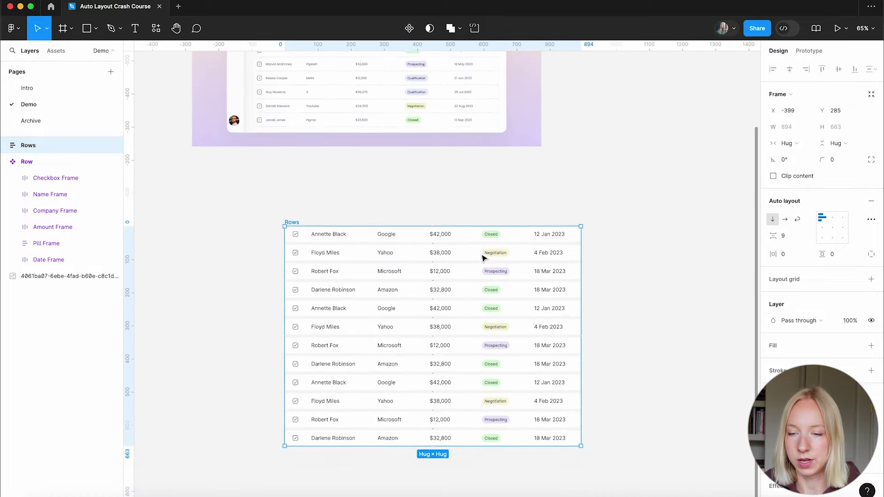
{"action": "scroll", "coordinate": [481, 256], "scroll_direction": "up", "scroll_amount": 2, "text": "ctrl"}
{"action": "left_click", "coordinate": [782, 236]}
{"action": "type", "text": "1"}
{"action": "key", "text": "Return"}
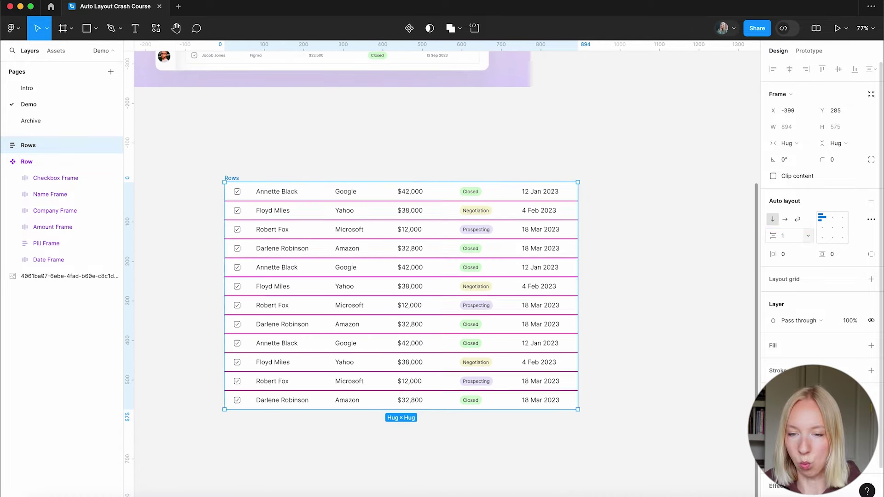
{"action": "left_click", "coordinate": [673, 201]}
Examine the dividers between the table rows and compare them with the dividers and header row in the Leads mockup
{"action": "scroll", "coordinate": [456, 205], "scroll_direction": "up", "scroll_amount": 8, "text": "ctrl"}
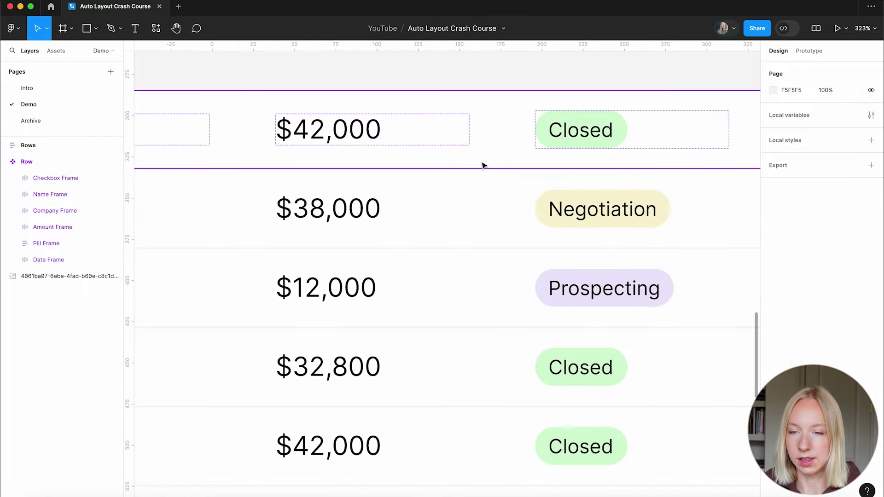
{"action": "scroll", "coordinate": [479, 213], "scroll_direction": "down", "scroll_amount": 10, "text": "ctrl"}
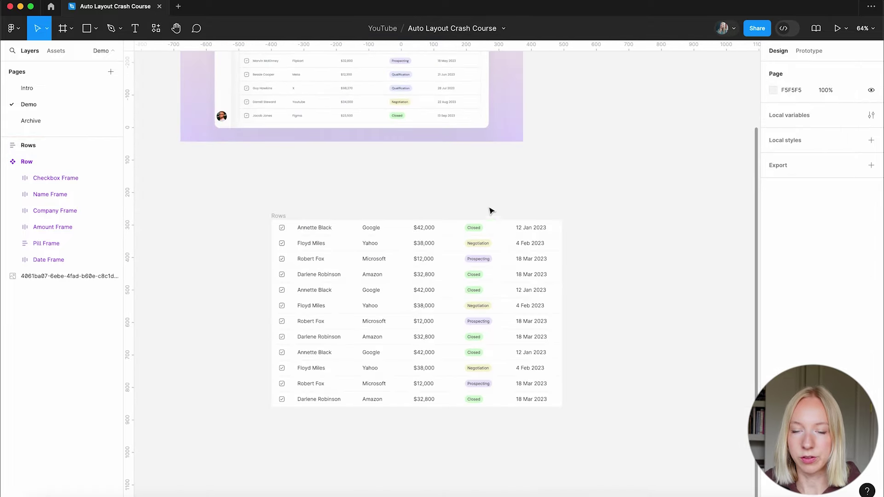
{"action": "scroll", "coordinate": [558, 192], "scroll_direction": "up", "scroll_amount": 4}
{"action": "scroll", "coordinate": [559, 191], "scroll_direction": "up", "scroll_amount": 6, "text": "ctrl"}
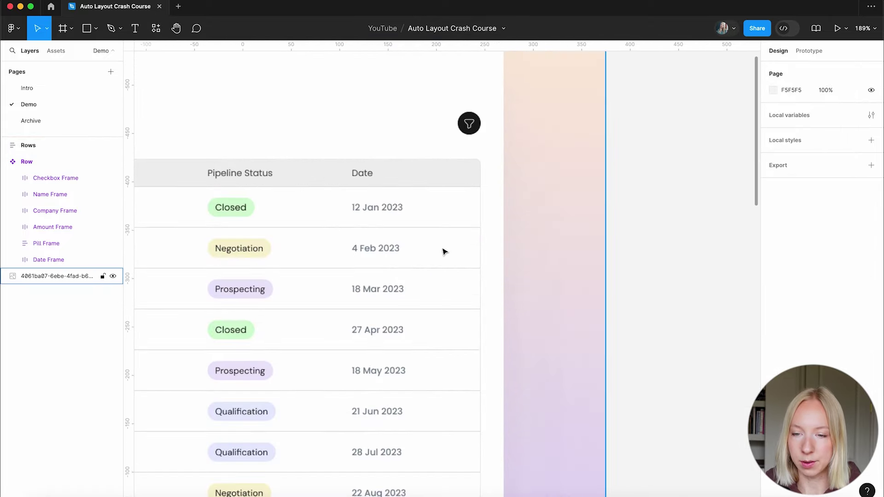
{"action": "scroll", "coordinate": [438, 239], "scroll_direction": "down", "scroll_amount": 5, "text": "ctrl"}
{"action": "scroll", "coordinate": [460, 275], "scroll_direction": "down", "scroll_amount": 5}
{"action": "scroll", "coordinate": [461, 275], "scroll_direction": "down", "scroll_amount": 3, "text": "ctrl"}
{"action": "scroll", "coordinate": [264, 132], "scroll_direction": "up", "scroll_amount": 2, "text": "ctrl"}
{"action": "scroll", "coordinate": [264, 132], "scroll_direction": "down", "scroll_amount": 2, "text": "ctrl"}
{"action": "scroll", "coordinate": [321, 190], "scroll_direction": "up", "scroll_amount": 1}
{"action": "scroll", "coordinate": [321, 190], "scroll_direction": "up", "scroll_amount": 2}
{"action": "scroll", "coordinate": [307, 300], "scroll_direction": "up", "scroll_amount": 1}
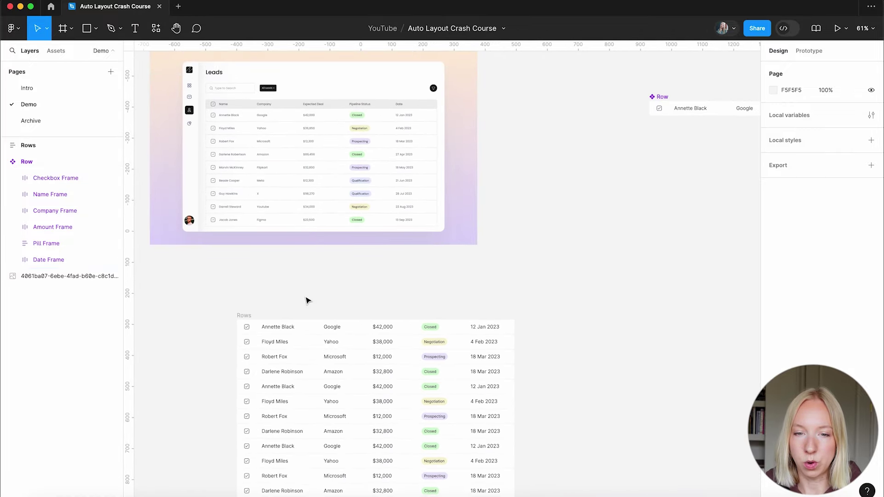
{"action": "scroll", "coordinate": [308, 299], "scroll_direction": "down", "scroll_amount": 2}
{"action": "scroll", "coordinate": [286, 132], "scroll_direction": "up", "scroll_amount": 10, "text": "ctrl"}
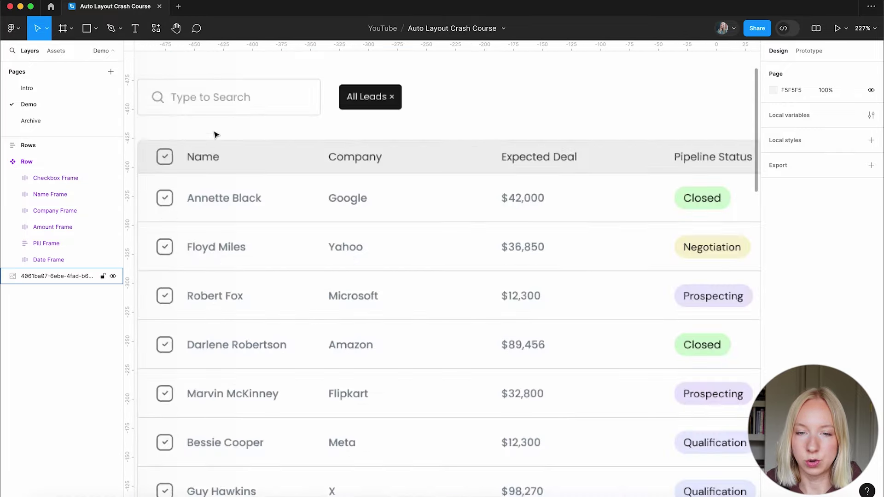
{"action": "scroll", "coordinate": [204, 164], "scroll_direction": "down", "scroll_amount": 8, "text": "ctrl"}
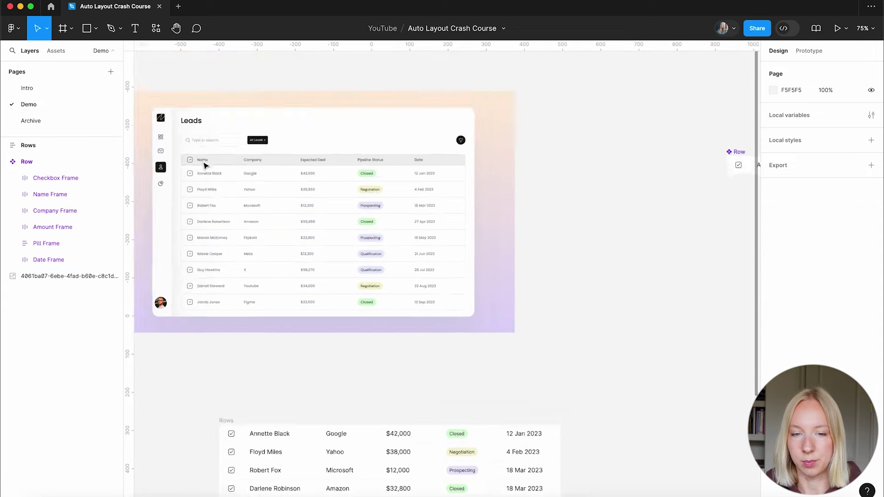
Duplicate the top Row instance inside the Rows frame
{"action": "scroll", "coordinate": [213, 176], "scroll_direction": "down", "scroll_amount": 5}
{"action": "left_click", "coordinate": [312, 342]}
{"action": "key", "text": "super+d"}
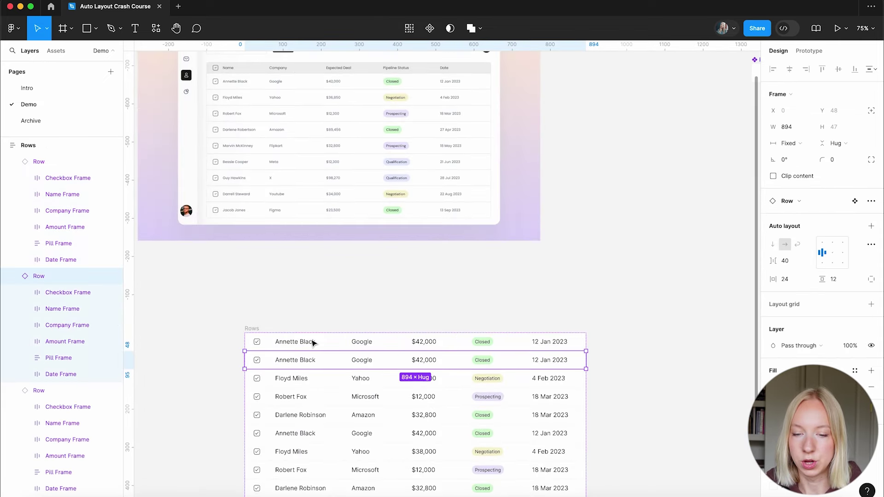
Duplicate the selected Row instance three more times and undo those extra duplicates
{"action": "scroll", "coordinate": [384, 356], "scroll_direction": "down", "scroll_amount": 5}
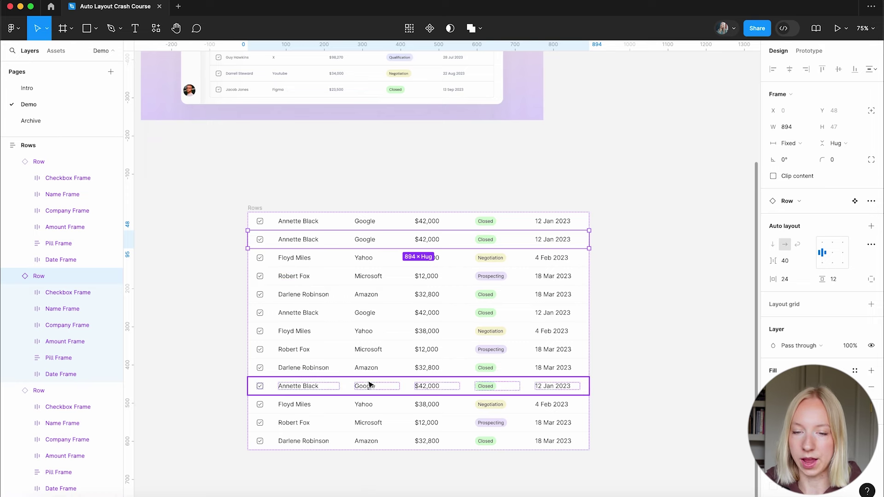
{"action": "key", "text": "super+d"}
{"action": "key", "text": "super+d"}
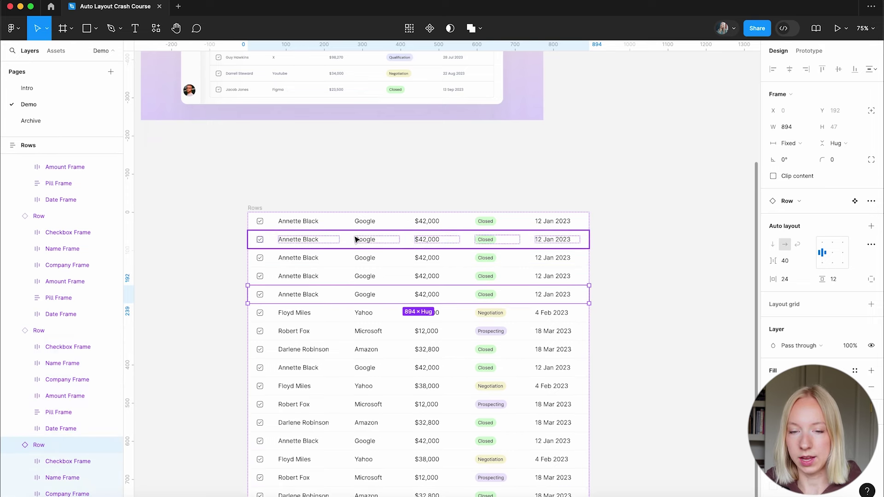
{"action": "scroll", "coordinate": [355, 239], "scroll_direction": "down", "scroll_amount": 5}
{"action": "scroll", "coordinate": [355, 239], "scroll_direction": "right", "scroll_amount": 1}
{"action": "key", "text": "super+z"}
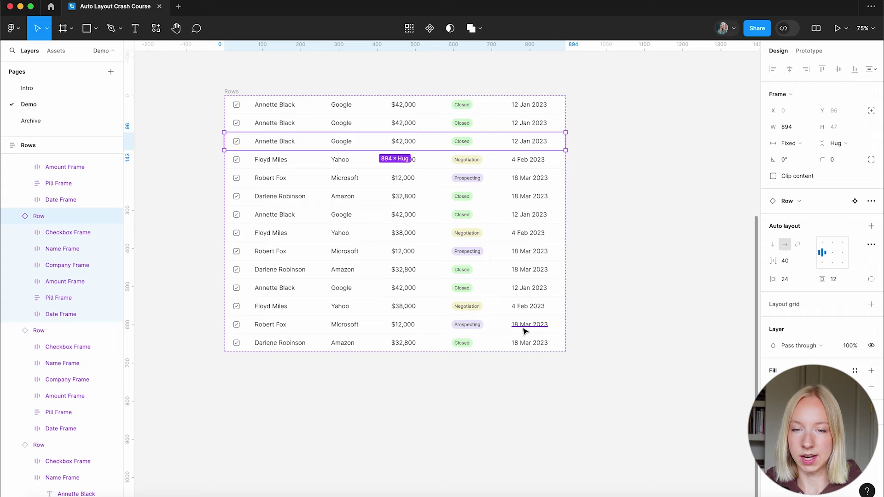
{"action": "key", "text": "super+z"}
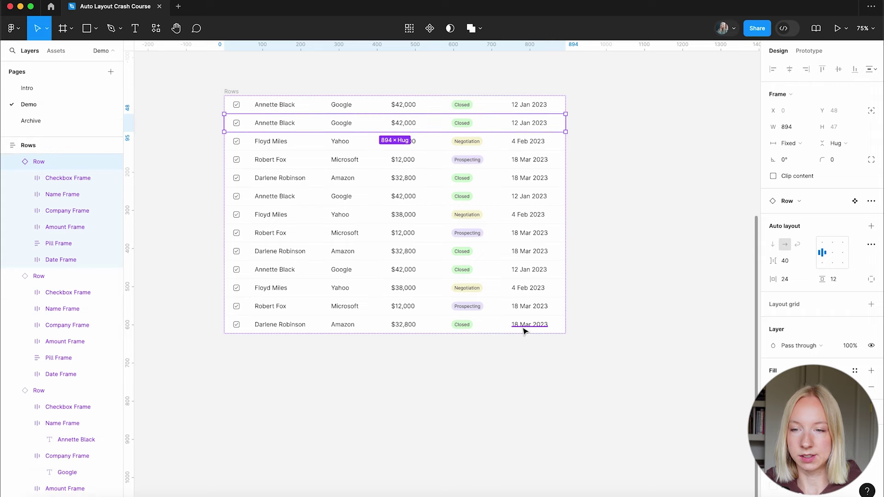
Move the Rows frame from below the Leads mockup to the space just right of it
{"action": "scroll", "coordinate": [614, 137], "scroll_direction": "up", "scroll_amount": 1}
{"action": "left_click", "coordinate": [621, 128]}
{"action": "scroll", "coordinate": [594, 138], "scroll_direction": "up", "scroll_amount": 5}
{"action": "scroll", "coordinate": [506, 184], "scroll_direction": "down", "scroll_amount": 2}
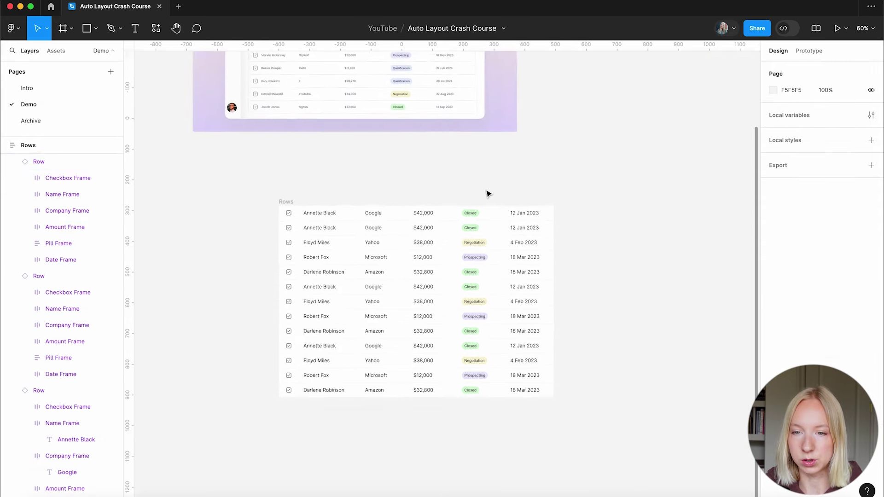
{"action": "scroll", "coordinate": [437, 257], "scroll_direction": "up", "scroll_amount": 3}
{"action": "scroll", "coordinate": [408, 326], "scroll_direction": "up", "scroll_amount": 4}
{"action": "scroll", "coordinate": [408, 326], "scroll_direction": "down", "scroll_amount": 2}
{"action": "scroll", "coordinate": [226, 384], "scroll_direction": "up", "scroll_amount": 3}
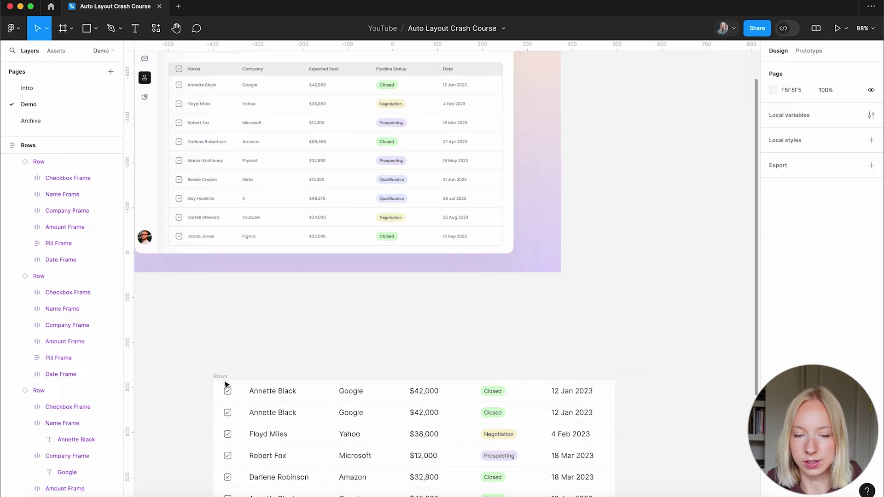
{"action": "left_click_drag", "start_coordinate": [226, 384], "coordinate": [589, 64]}
{"action": "scroll", "coordinate": [523, 95], "scroll_direction": "down", "scroll_amount": 3}
{"action": "left_click", "coordinate": [519, 113]}
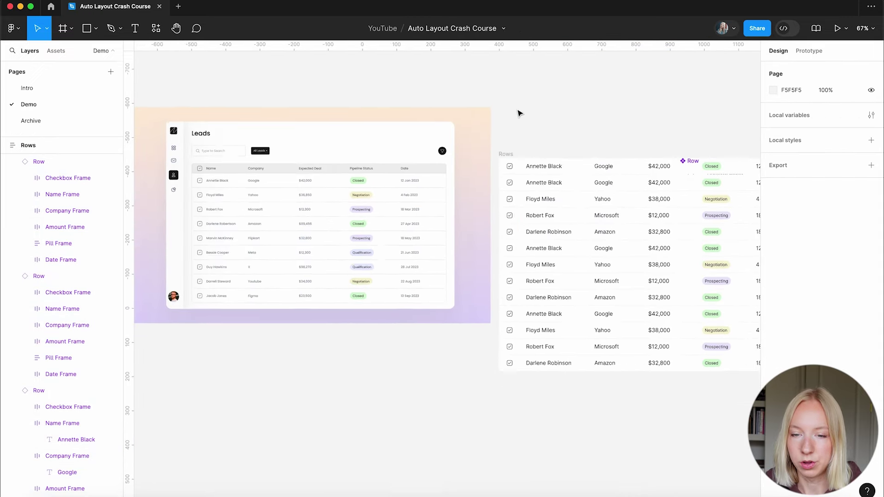
Replace the top row's name, company and amount texts with Name, Company and Deal
{"action": "scroll", "coordinate": [220, 195], "scroll_direction": "up", "scroll_amount": 2}
{"action": "scroll", "coordinate": [516, 205], "scroll_direction": "right", "scroll_amount": 2}
{"action": "double_click", "coordinate": [525, 182]}
{"action": "type", "text": "Name"}
{"action": "double_click", "coordinate": [573, 181]}
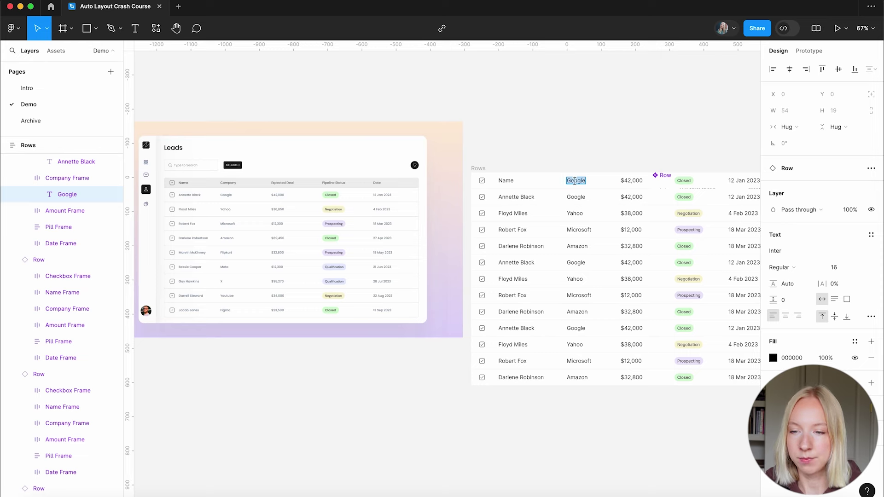
{"action": "type", "text": "Company"}
{"action": "double_click", "coordinate": [630, 180]}
{"action": "type", "text": "Deal"}
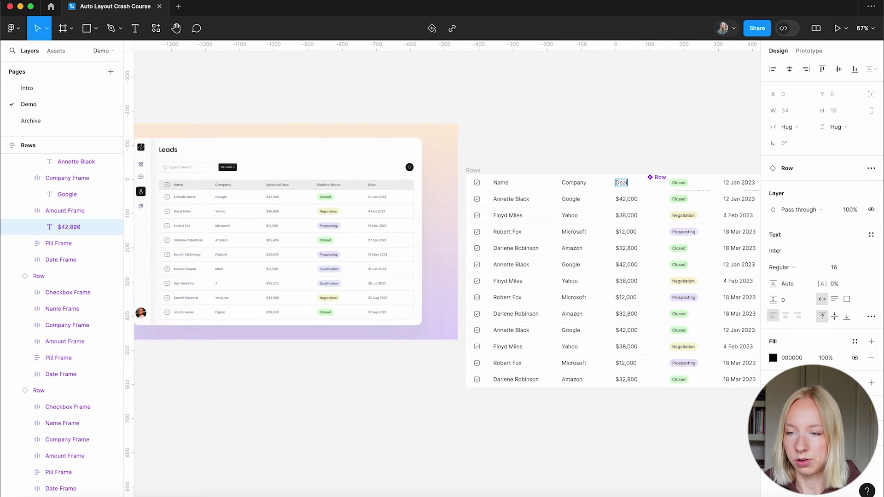
Detach the top row of the Rows frame from its Row component
{"action": "scroll", "coordinate": [661, 171], "scroll_direction": "down", "scroll_amount": 2}
{"action": "left_click", "coordinate": [527, 222]}
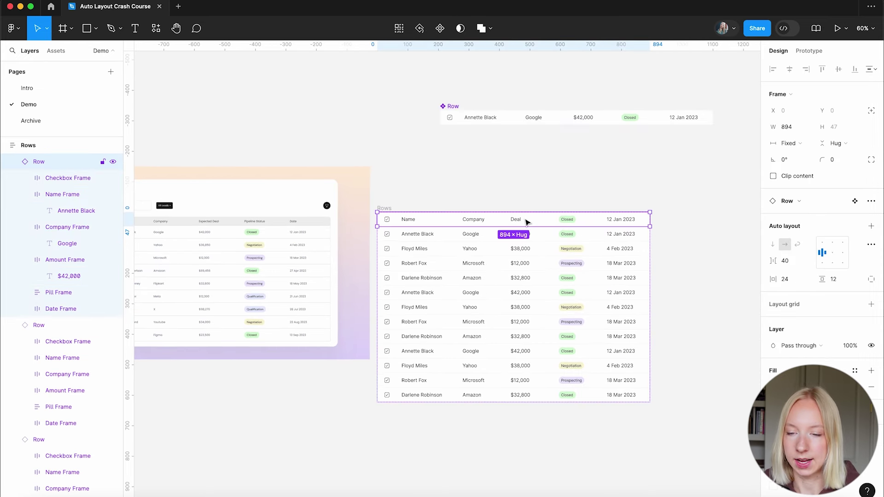
{"action": "right_click", "coordinate": [42, 162]}
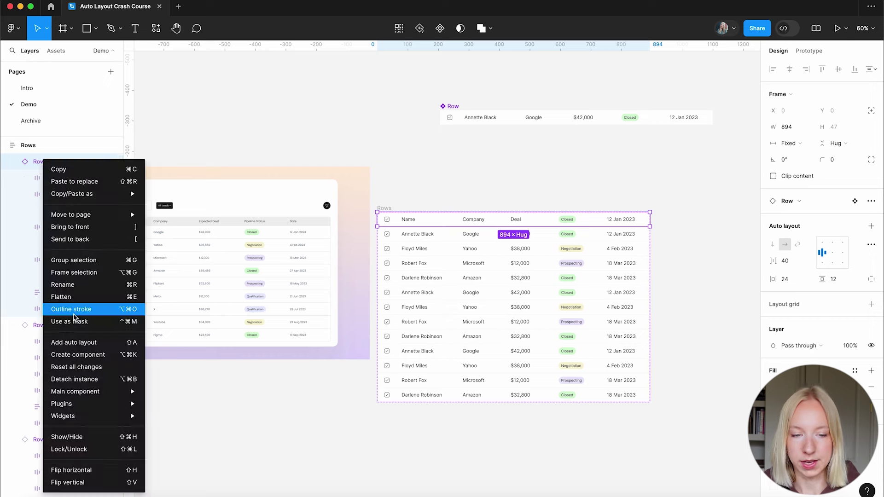
{"action": "left_click", "coordinate": [73, 379]}
{"action": "left_click", "coordinate": [550, 190]}
Delete the Pill Frame from the detached header row and duplicate the Deal cell's Amount Frame in its place
{"action": "scroll", "coordinate": [552, 192], "scroll_direction": "up", "scroll_amount": 2}
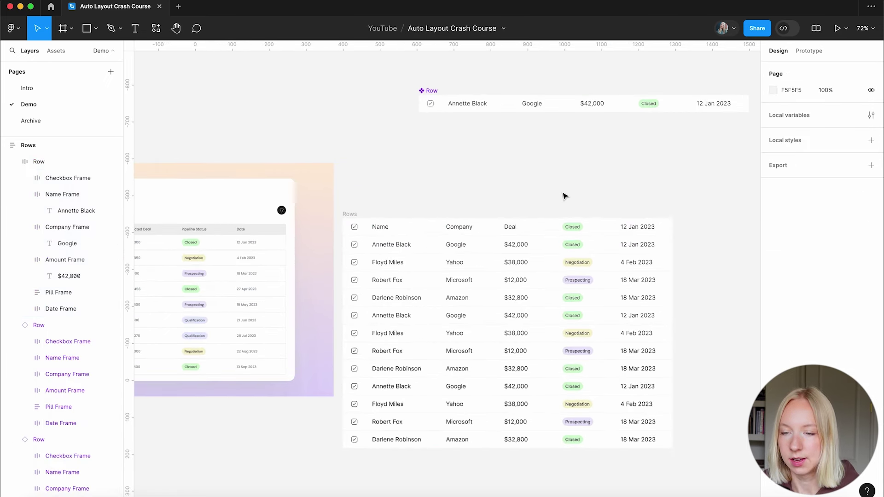
{"action": "double_click", "coordinate": [575, 228]}
{"action": "key", "text": "BackSpace"}
{"action": "left_click", "coordinate": [517, 227]}
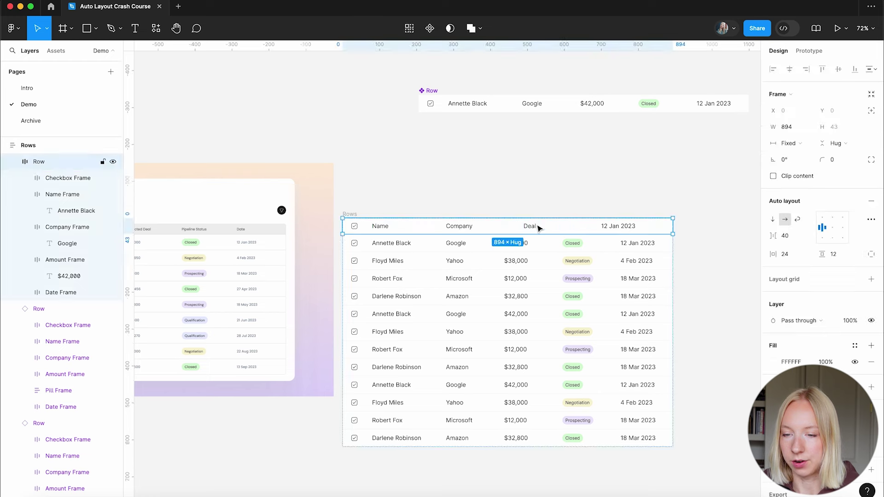
{"action": "key", "text": "super+d"}
Change the duplicated header cell's text to Status and the last header cell's text to Date
{"action": "double_click", "coordinate": [566, 226]}
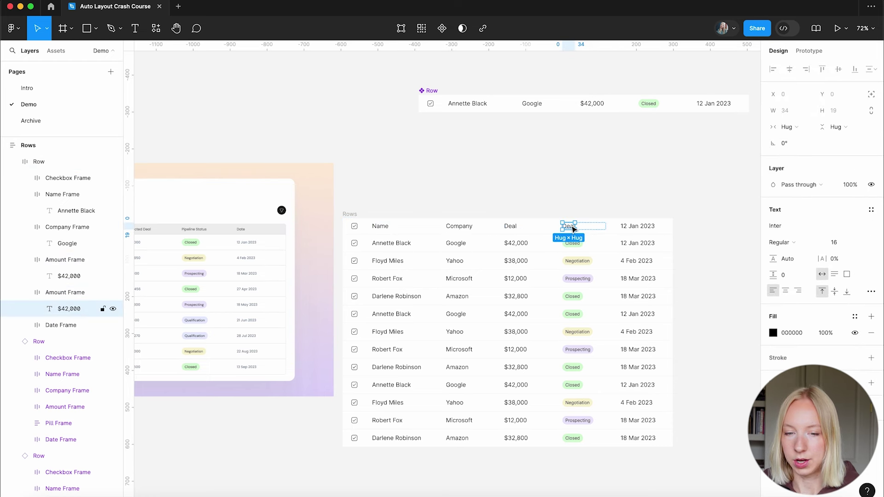
{"action": "double_click", "coordinate": [571, 225]}
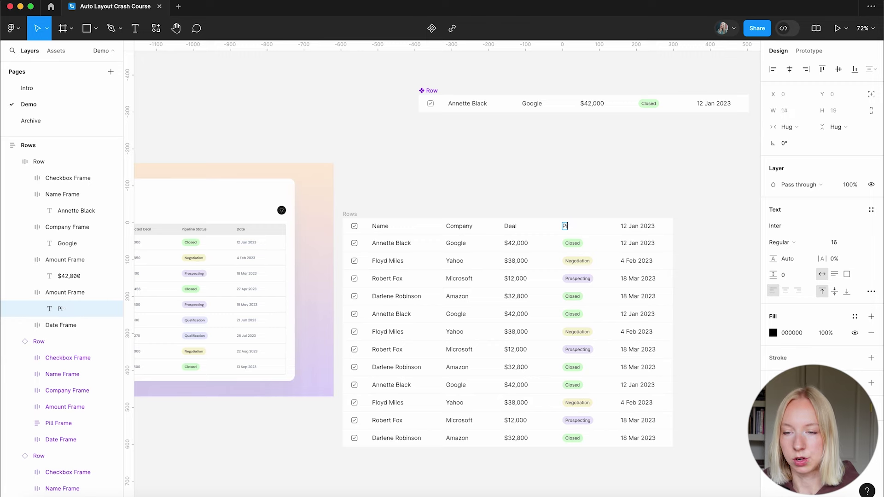
{"action": "key", "text": "Escape"}
{"action": "left_click", "coordinate": [638, 226]}
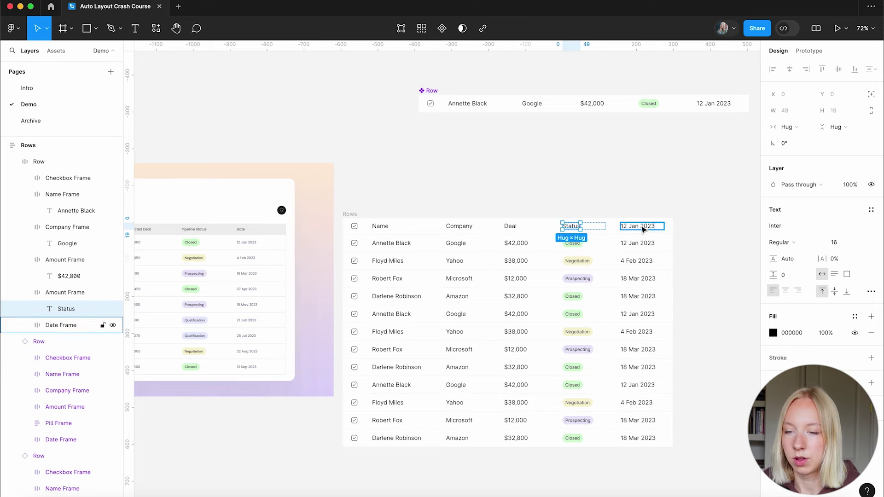
{"action": "double_click", "coordinate": [638, 226]}
{"action": "type", "text": "Date"}
{"action": "key", "text": "Escape"}
{"action": "left_click", "coordinate": [664, 198]}
{"action": "scroll", "coordinate": [428, 269], "scroll_direction": "up", "scroll_amount": 5}
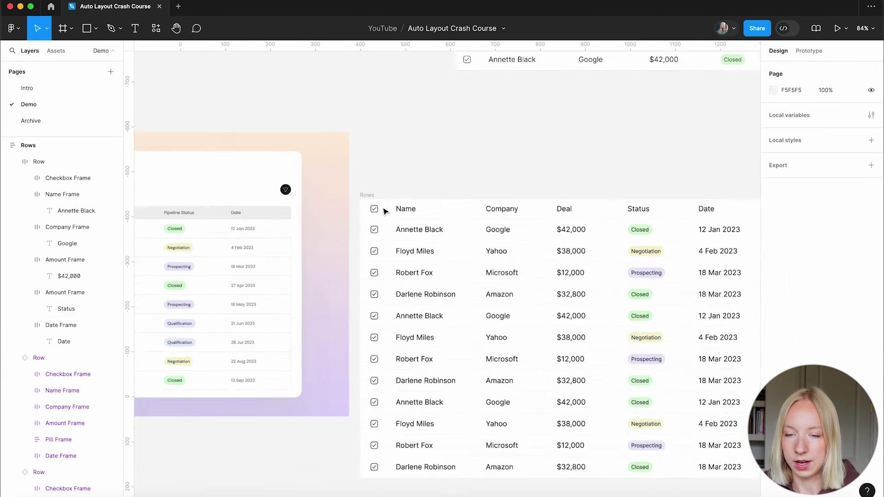
Fill the header row with the grey sampled from the table header in the Leads mockup
{"action": "left_click", "coordinate": [394, 186]}
{"action": "scroll", "coordinate": [394, 186], "scroll_direction": "down", "scroll_amount": 5}
{"action": "scroll", "coordinate": [394, 187], "scroll_direction": "down", "scroll_amount": 2}
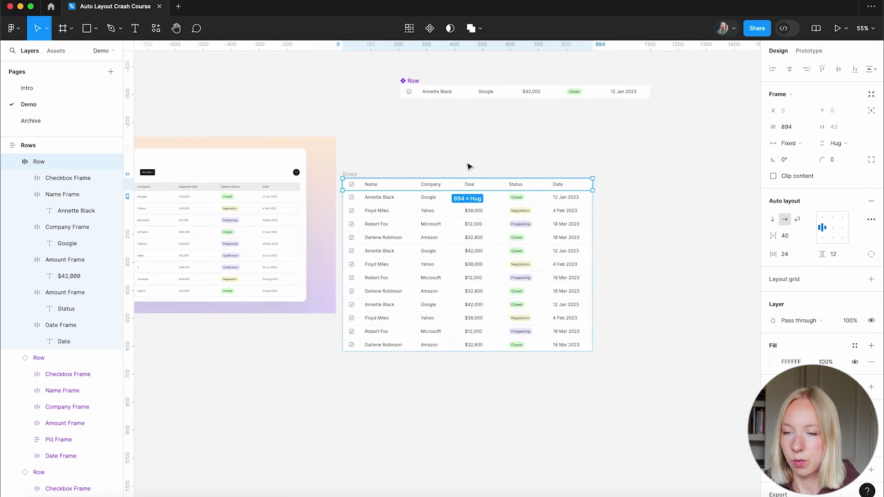
{"action": "left_click", "coordinate": [772, 363]}
{"action": "left_click", "coordinate": [655, 384]}
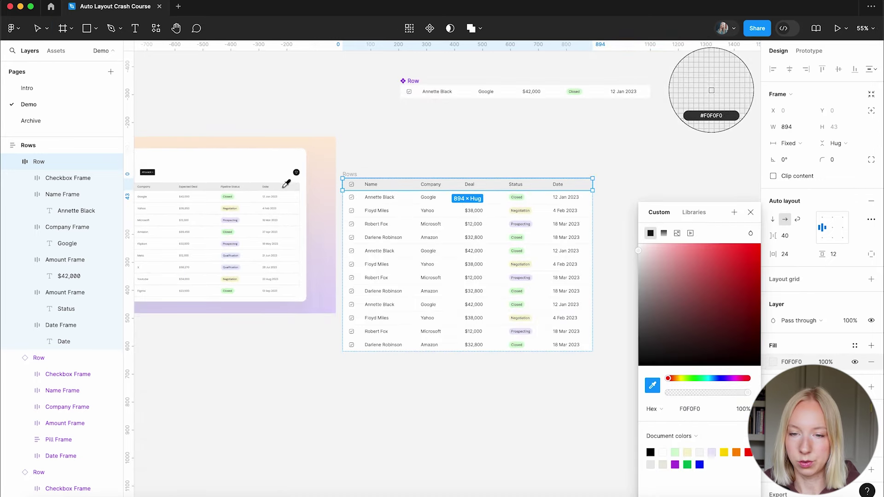
{"action": "left_click", "coordinate": [446, 133]}
{"action": "scroll", "coordinate": [432, 146], "scroll_direction": "left", "scroll_amount": 3}
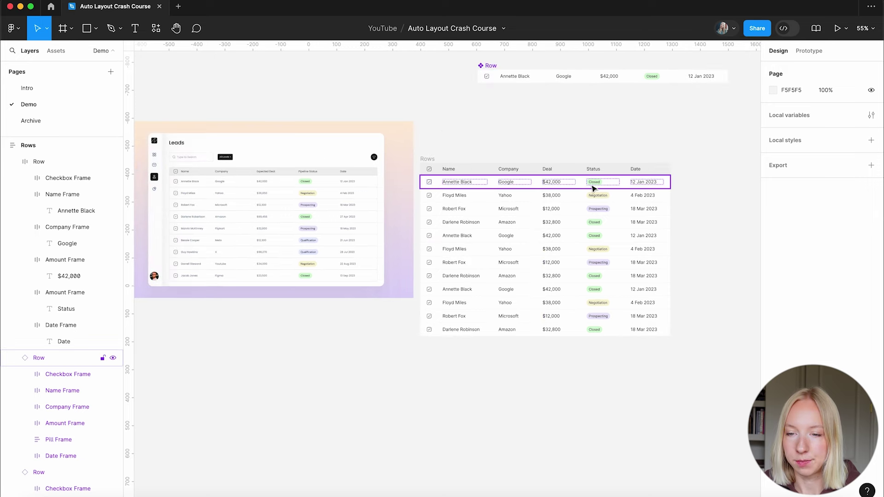
Give the header texts Name, Company, Deal, Status and Date a heavier font weight
{"action": "scroll", "coordinate": [479, 179], "scroll_direction": "up", "scroll_amount": 2}
{"action": "left_click", "coordinate": [371, 184], "text": "ctrl"}
{"action": "left_click", "coordinate": [479, 166], "text": "shift"}
{"action": "left_click", "coordinate": [535, 166], "text": "shift"}
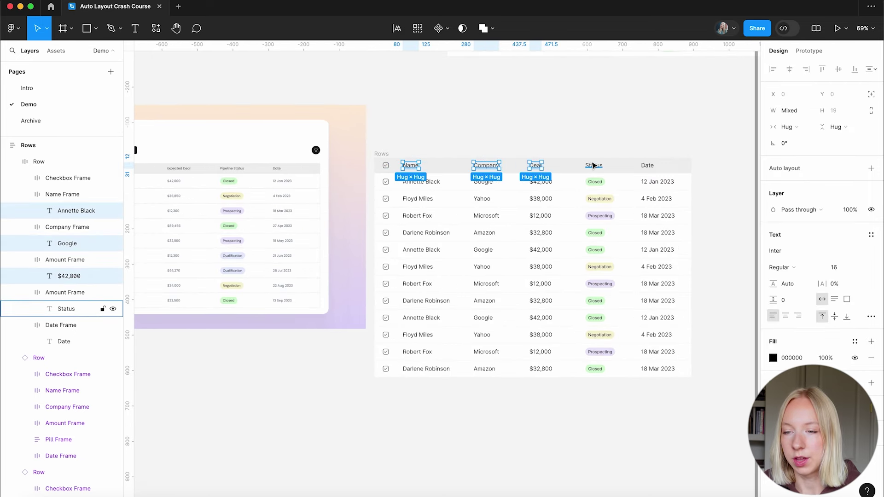
{"action": "left_click", "coordinate": [593, 166], "text": "shift"}
{"action": "left_click", "coordinate": [646, 165], "text": "shift"}
{"action": "left_click", "coordinate": [783, 267]}
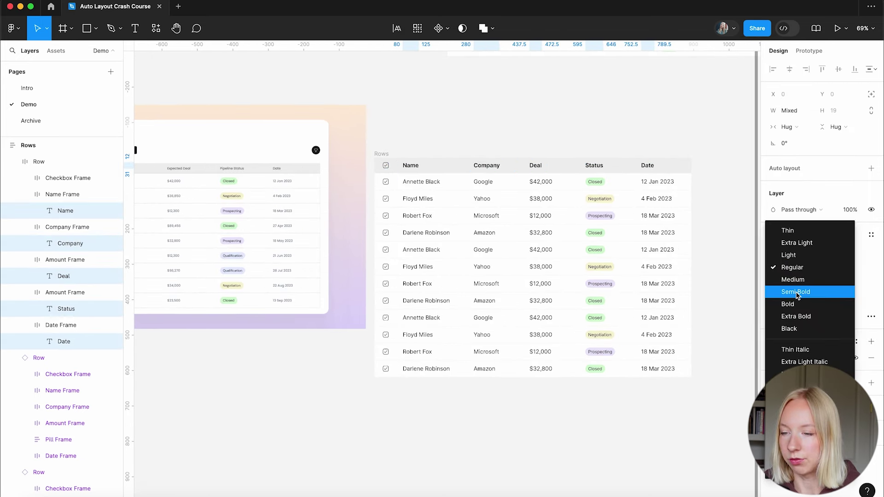
{"action": "left_click", "coordinate": [797, 286]}
{"action": "left_click", "coordinate": [589, 103]}
{"action": "scroll", "coordinate": [589, 103], "scroll_direction": "up", "scroll_amount": 2}
{"action": "scroll", "coordinate": [589, 103], "scroll_direction": "right", "scroll_amount": 2}
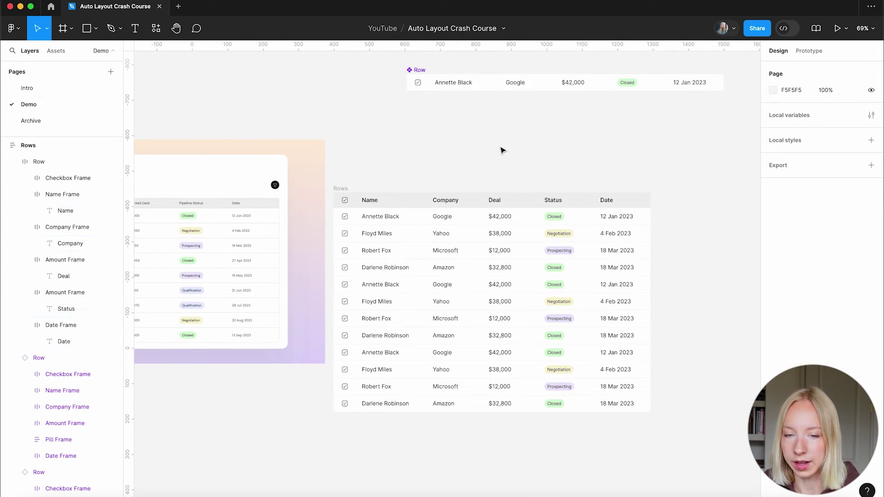
{"action": "scroll", "coordinate": [614, 303], "scroll_direction": "up", "scroll_amount": 2}
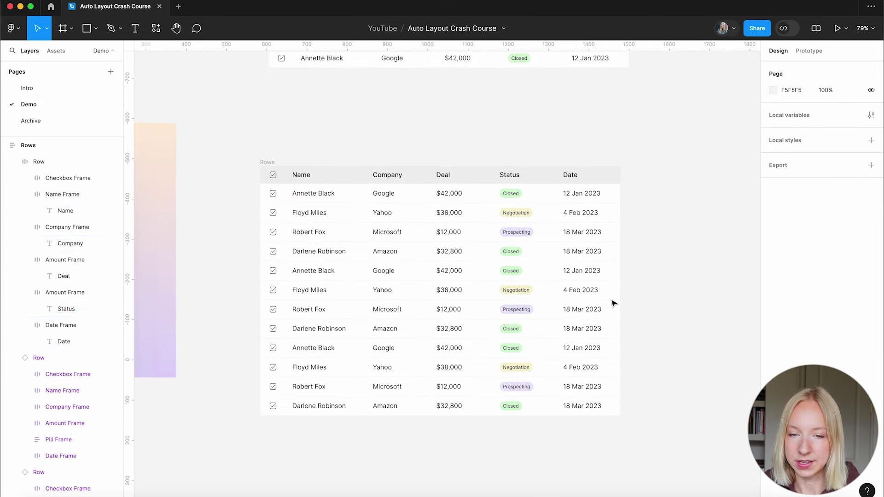
{"action": "scroll", "coordinate": [465, 250], "scroll_direction": "down", "scroll_amount": 5}
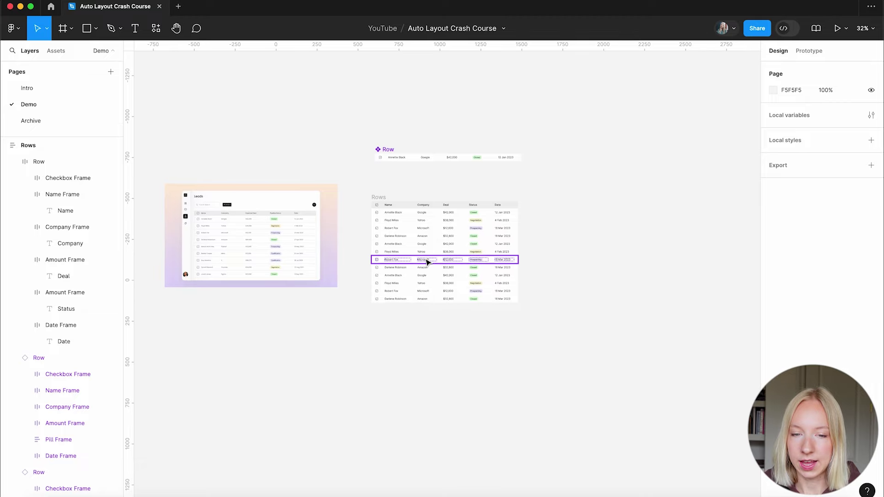
Draw a white frame about 1446 × 1087 beside the Rows table on the canvas
{"action": "scroll", "coordinate": [466, 262], "scroll_direction": "up", "scroll_amount": 5}
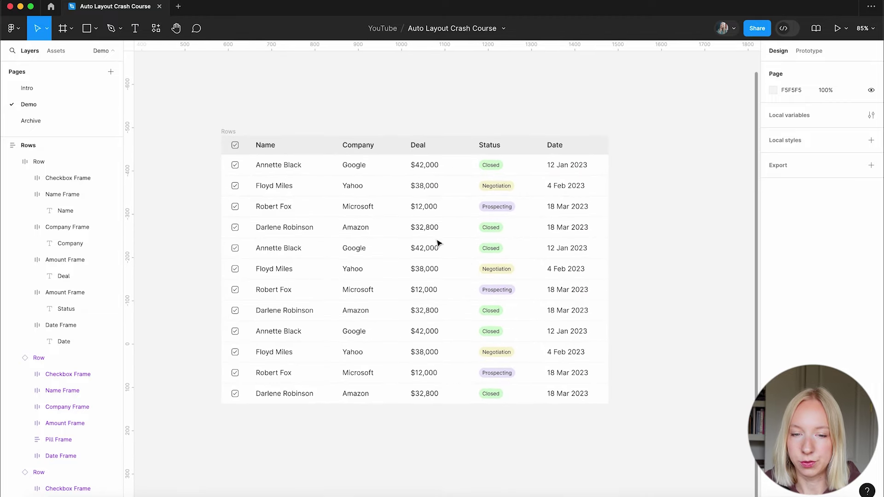
{"action": "left_click", "coordinate": [228, 131]}
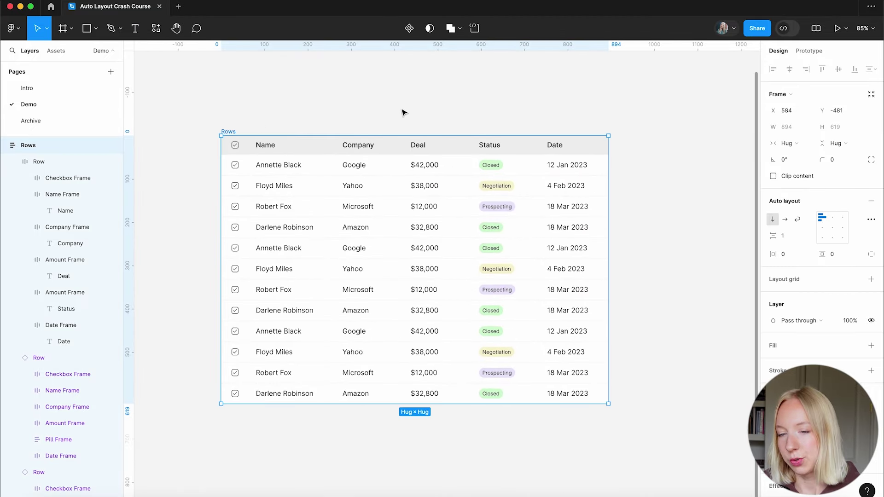
{"action": "scroll", "coordinate": [552, 134], "scroll_direction": "down", "scroll_amount": 5}
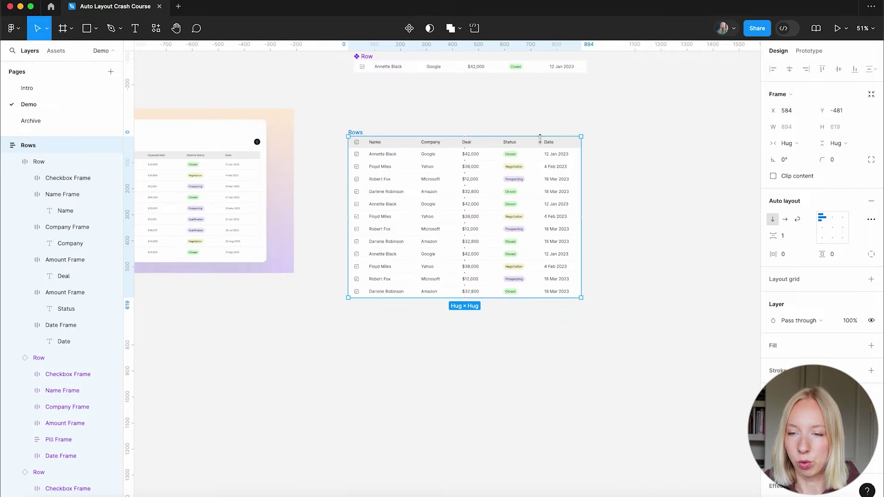
{"action": "left_click", "coordinate": [543, 143]}
{"action": "scroll", "coordinate": [543, 143], "scroll_direction": "right", "scroll_amount": 2}
{"action": "scroll", "coordinate": [543, 143], "scroll_direction": "up", "scroll_amount": 1}
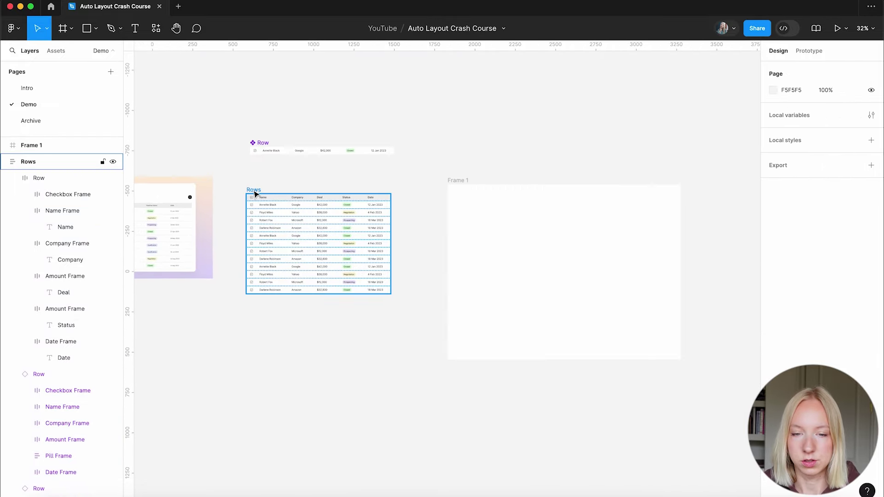
Move the Rows table into the empty Frame 1, placed at about X 276, Y 252
{"action": "left_click_drag", "start_coordinate": [251, 191], "coordinate": [489, 213]}
{"action": "left_click", "coordinate": [488, 212]}
{"action": "scroll", "coordinate": [369, 199], "scroll_direction": "right", "scroll_amount": 4}
{"action": "scroll", "coordinate": [343, 256], "scroll_direction": "up", "scroll_amount": 5}
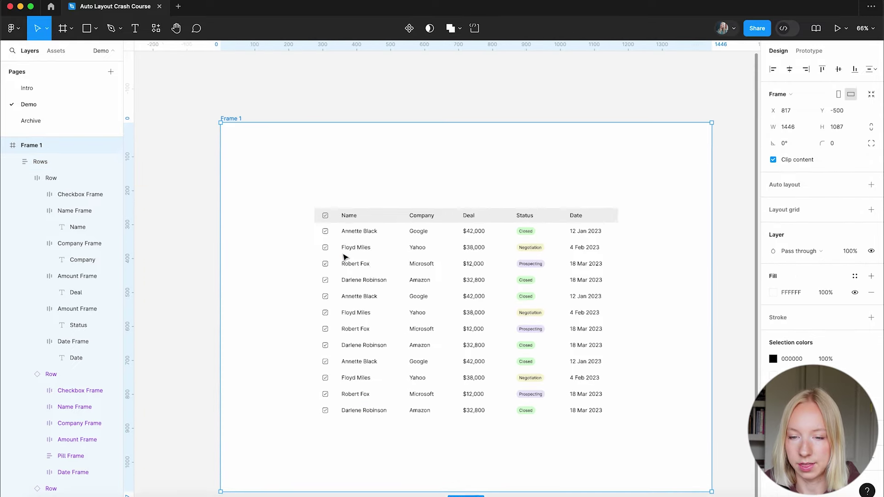
{"action": "scroll", "coordinate": [633, 235], "scroll_direction": "right", "scroll_amount": 2}
{"action": "left_click", "coordinate": [610, 250]}
{"action": "left_click", "coordinate": [438, 216]}
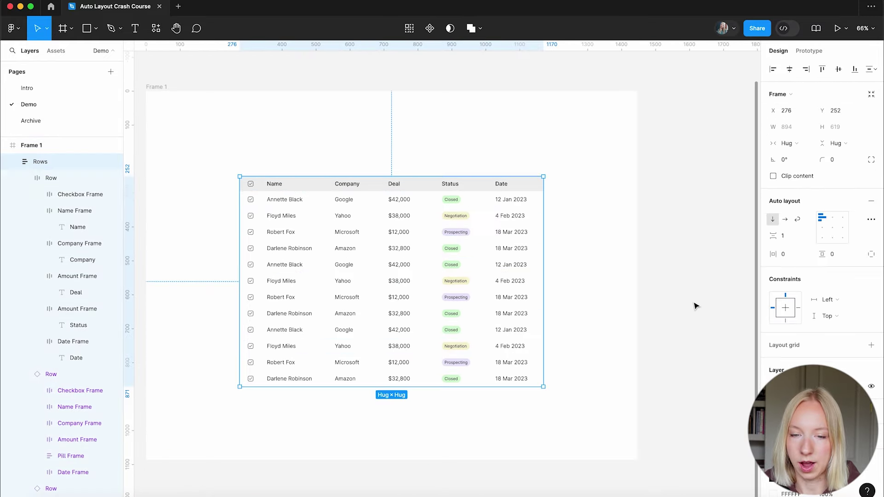
Give the Rows frame a light grey DDDDDD fill behind its rows
{"action": "scroll", "coordinate": [695, 303], "scroll_direction": "down", "scroll_amount": 3}
{"action": "scroll", "coordinate": [629, 317], "scroll_direction": "up", "scroll_amount": 4}
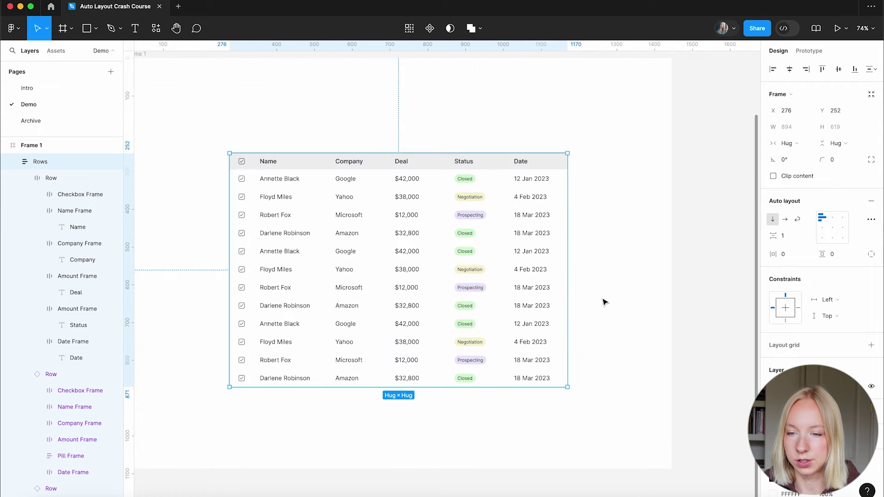
{"action": "scroll", "coordinate": [316, 185], "scroll_direction": "down", "scroll_amount": 5}
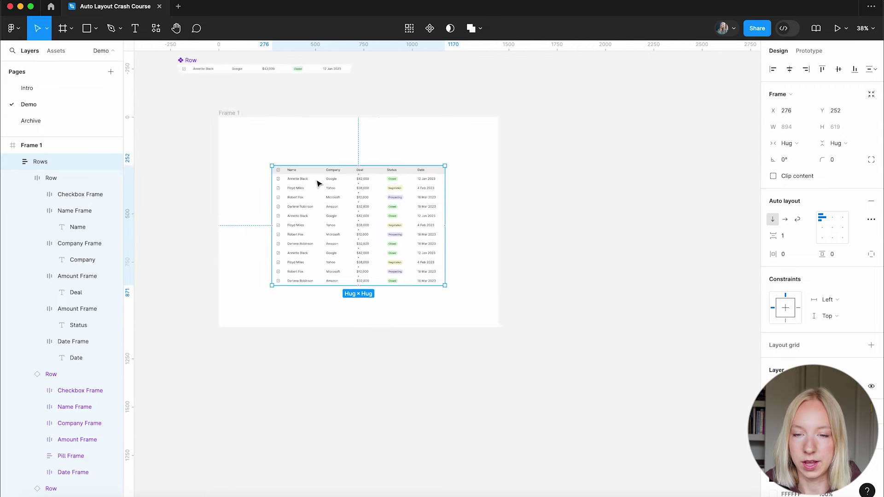
{"action": "scroll", "coordinate": [312, 174], "scroll_direction": "up", "scroll_amount": 3}
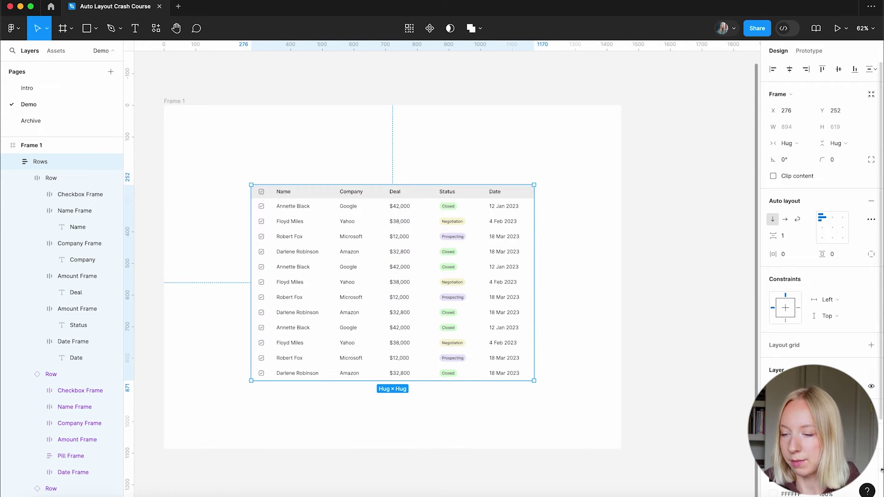
{"action": "left_click", "coordinate": [773, 494]}
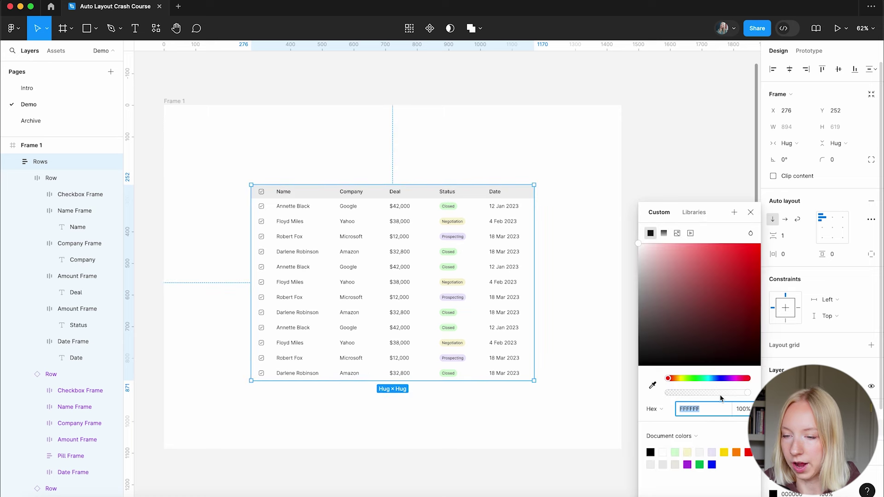
{"action": "type", "text": "E1E1E1"}
{"action": "key", "text": "Return"}
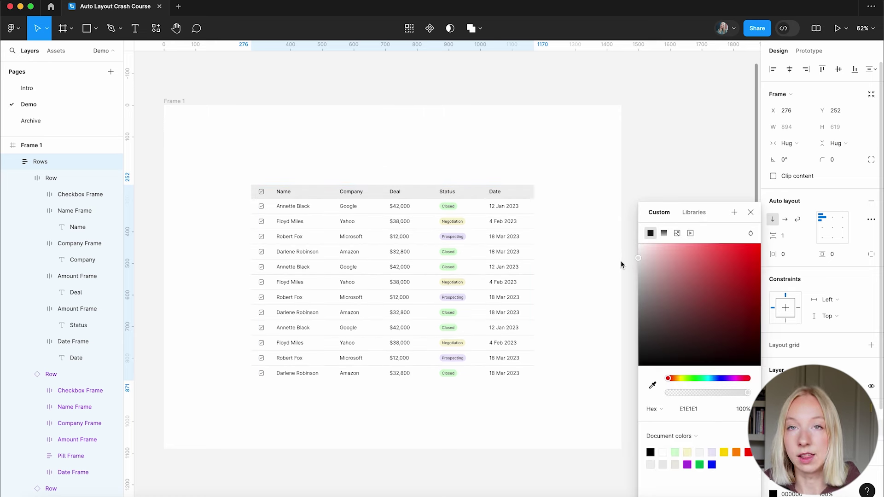
{"action": "type", "text": "D9D9D9"}
{"action": "left_click_drag", "start_coordinate": [638, 263], "coordinate": [592, 263]}
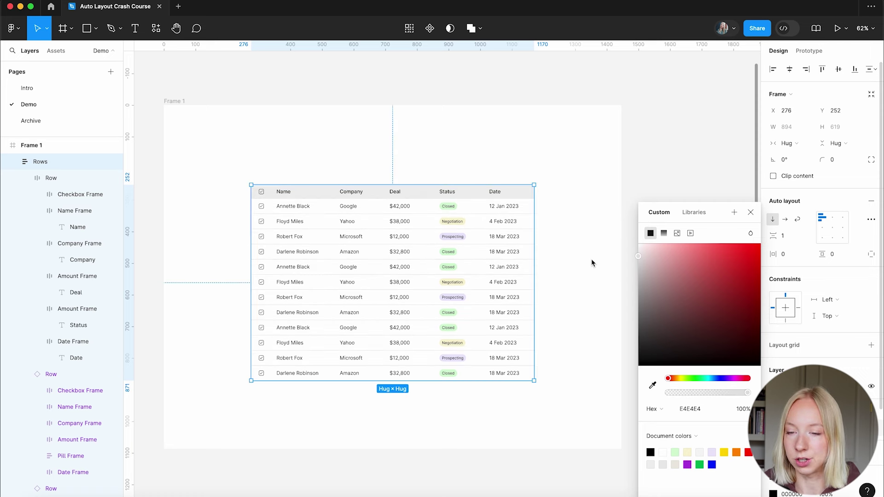
{"action": "left_click_drag", "start_coordinate": [592, 263], "coordinate": [589, 266]}
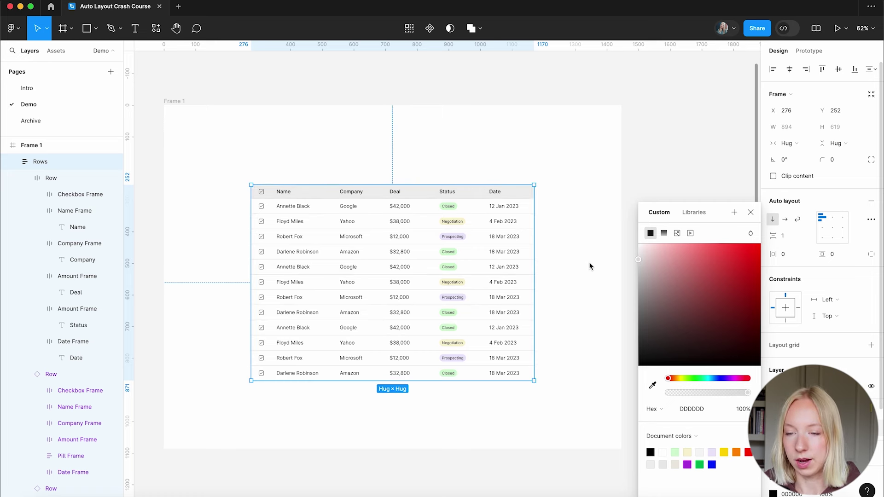
{"action": "left_click", "coordinate": [750, 212]}
{"action": "scroll", "coordinate": [690, 286], "scroll_direction": "down", "scroll_amount": 2}
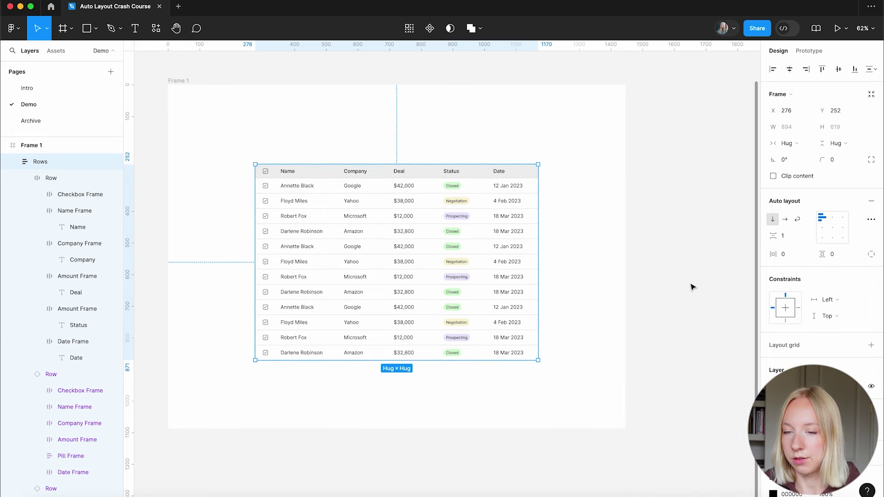
Add a stroke to the Rows frame and colour it with the grey DDDDDD sampled from the divider lines
{"action": "scroll", "coordinate": [838, 366], "scroll_direction": "down", "scroll_amount": 2}
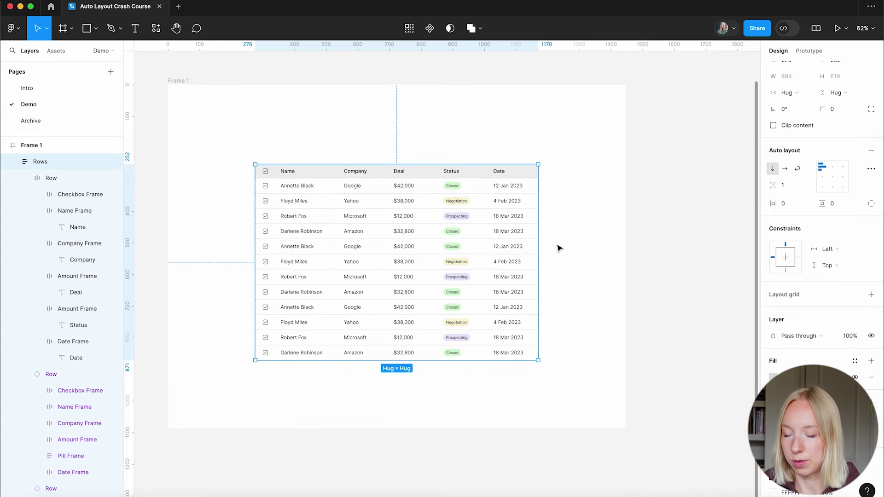
{"action": "scroll", "coordinate": [551, 220], "scroll_direction": "up", "scroll_amount": 15}
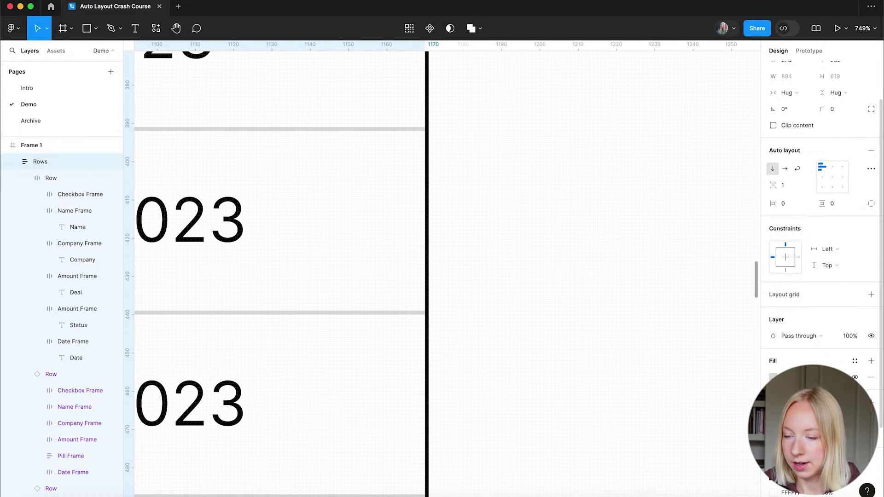
{"action": "left_click", "coordinate": [773, 377]}
{"action": "left_click", "coordinate": [653, 386]}
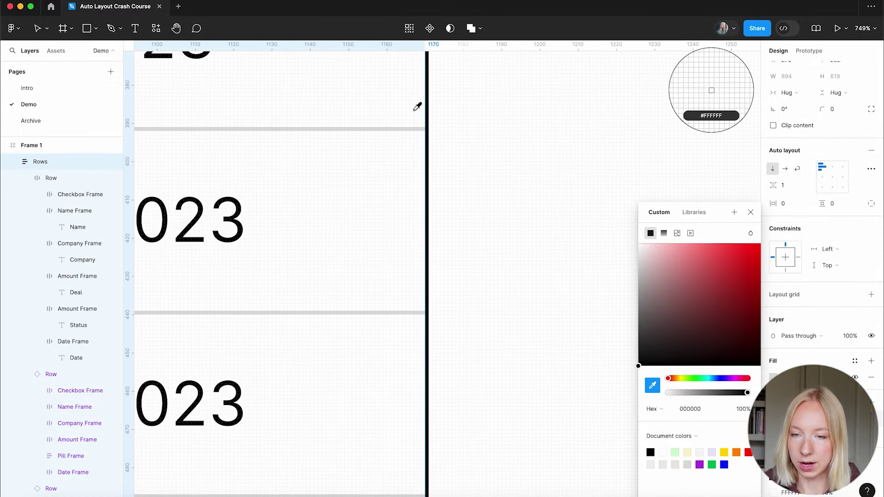
{"action": "left_click", "coordinate": [413, 129]}
{"action": "scroll", "coordinate": [537, 142], "scroll_direction": "down", "scroll_amount": 10}
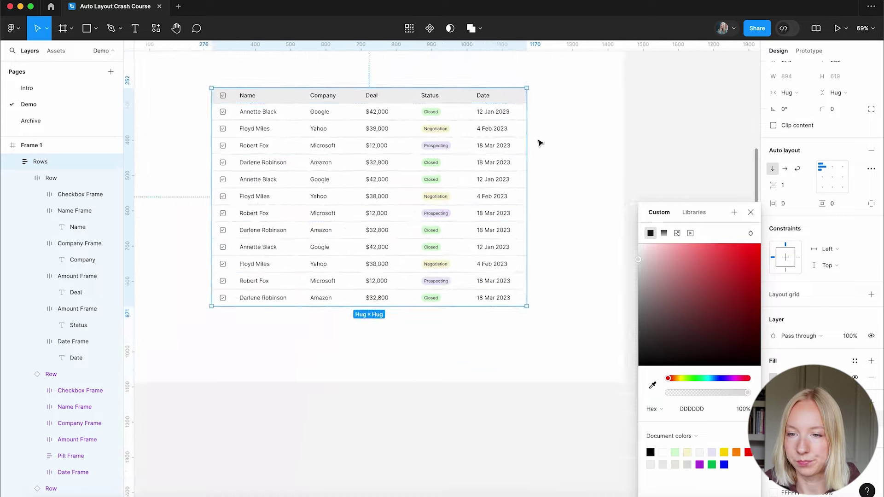
{"action": "key", "text": "Escape"}
Set the corner radius of the Rows frame to 8
{"action": "scroll", "coordinate": [538, 249], "scroll_direction": "down", "scroll_amount": 5}
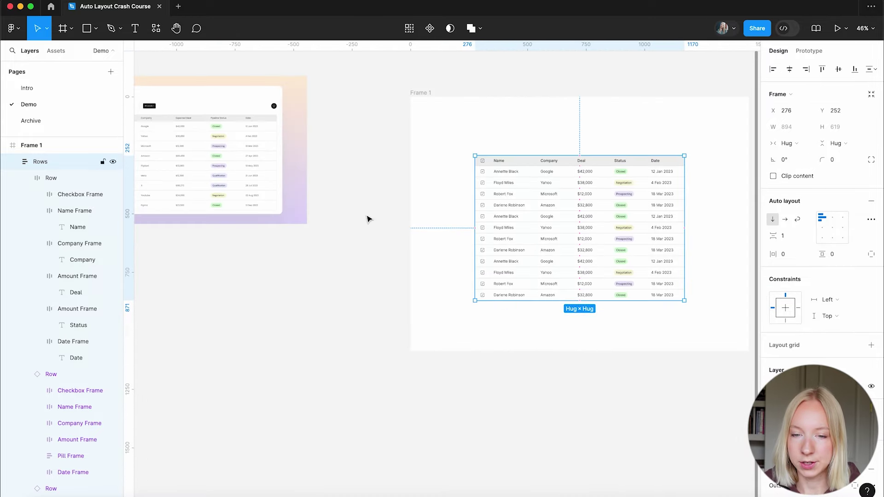
{"action": "scroll", "coordinate": [512, 256], "scroll_direction": "down", "scroll_amount": 3}
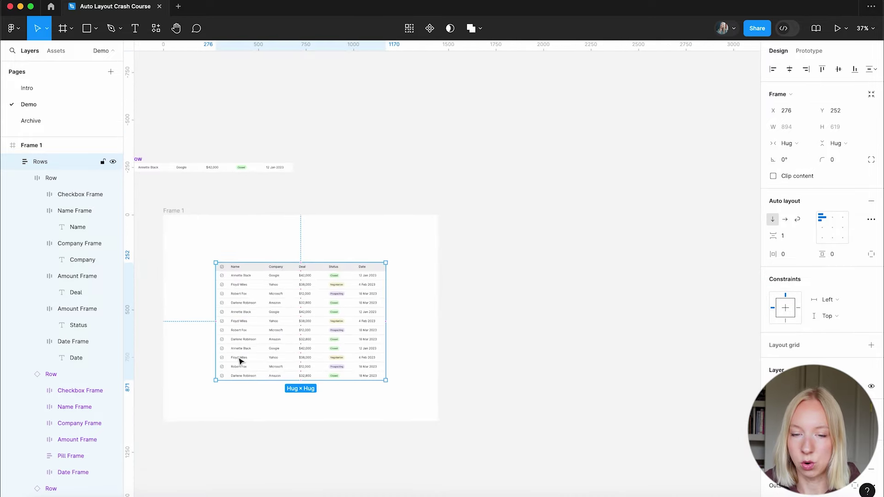
{"action": "scroll", "coordinate": [239, 360], "scroll_direction": "up", "scroll_amount": 5}
{"action": "left_click", "coordinate": [843, 161]}
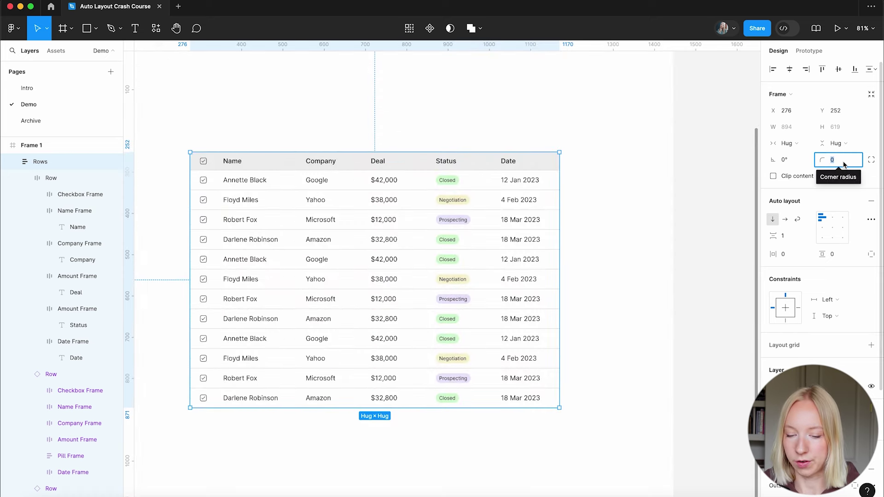
{"action": "type", "text": "8"}
{"action": "key", "text": "Return"}
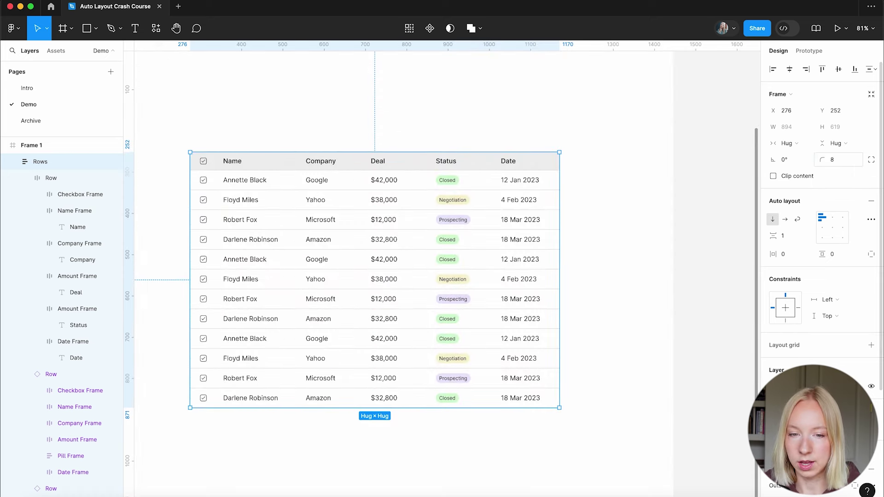
Examine the rounded, outlined table and compare it with the table in the Leads mockup
{"action": "left_click", "coordinate": [698, 146]}
{"action": "scroll", "coordinate": [695, 144], "scroll_direction": "left", "scroll_amount": 2}
{"action": "scroll", "coordinate": [598, 185], "scroll_direction": "up", "scroll_amount": 5}
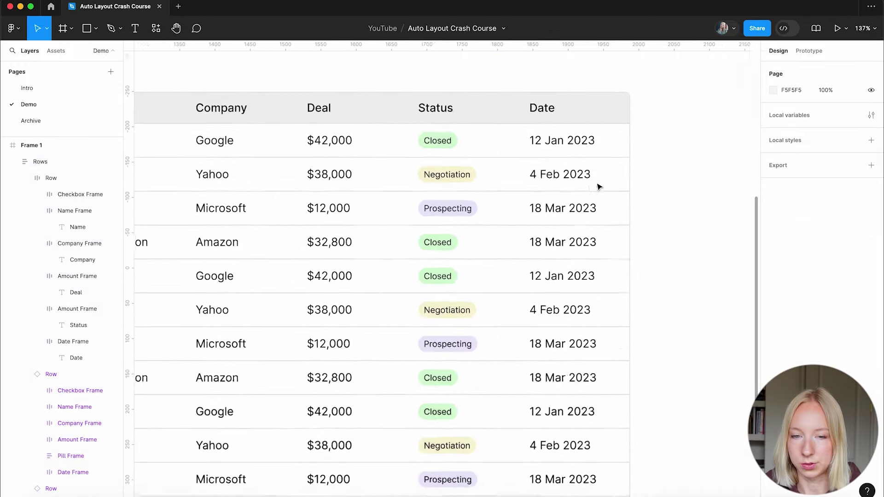
{"action": "scroll", "coordinate": [598, 186], "scroll_direction": "up", "scroll_amount": 2}
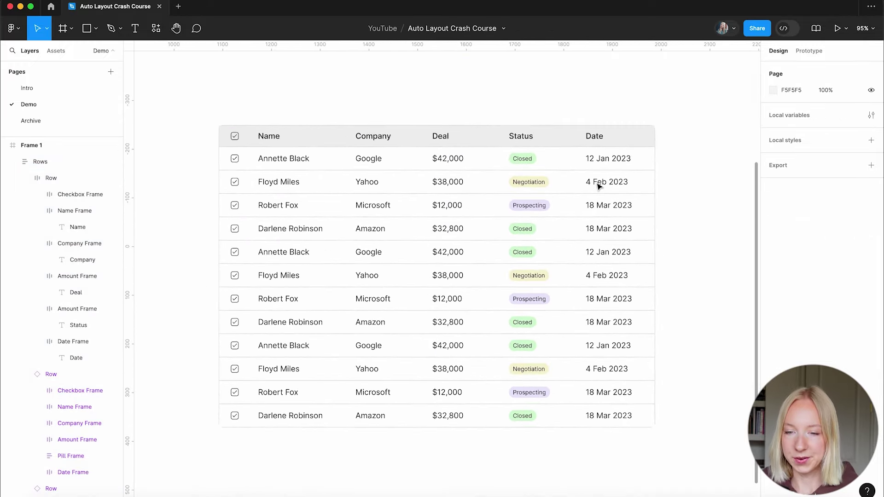
{"action": "scroll", "coordinate": [597, 185], "scroll_direction": "down", "scroll_amount": 5}
{"action": "scroll", "coordinate": [344, 198], "scroll_direction": "up", "scroll_amount": 8}
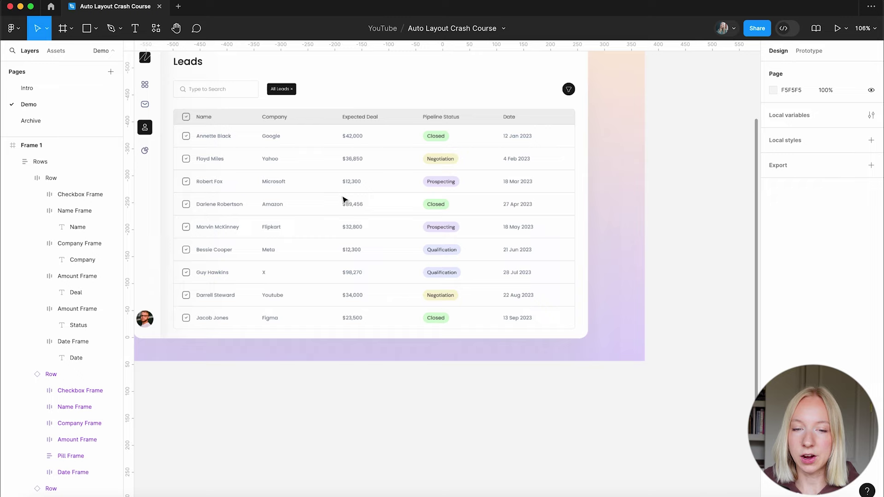
{"action": "scroll", "coordinate": [343, 199], "scroll_direction": "up", "scroll_amount": 2}
{"action": "scroll", "coordinate": [344, 199], "scroll_direction": "left", "scroll_amount": 1}
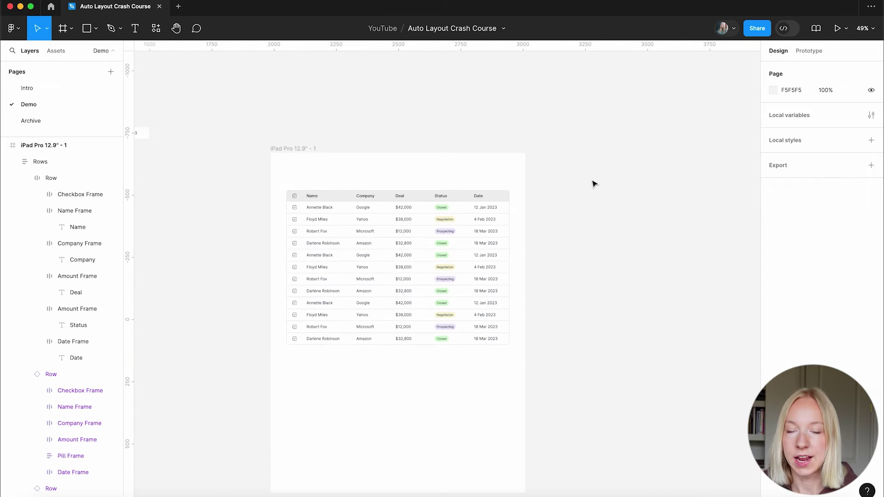
Position the Rows table near the upper edge of the iPad Pro 12.9" frame at X 65, Y 156
{"action": "scroll", "coordinate": [593, 184], "scroll_direction": "down", "scroll_amount": 2}
{"action": "mouse_move", "coordinate": [475, 187]}
{"action": "left_mouse_down"}
{"action": "mouse_move", "coordinate": [473, 223]}
{"action": "mouse_move", "coordinate": [474, 195]}
{"action": "left_mouse_up"}
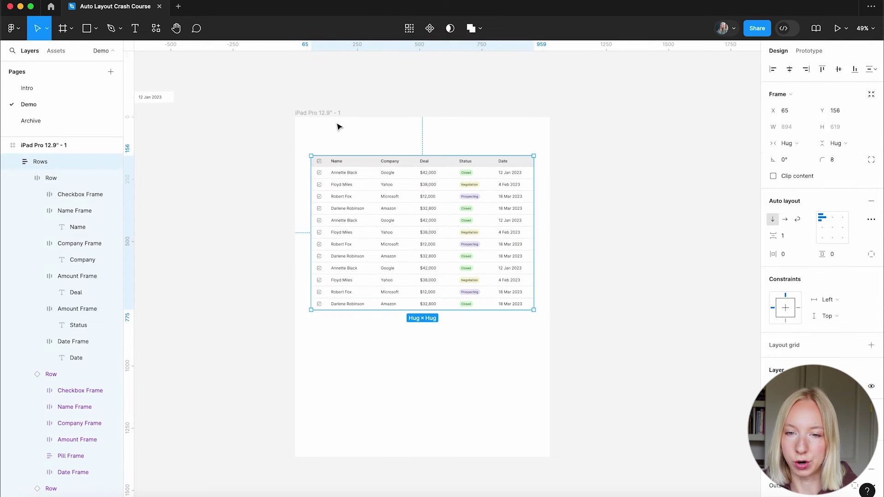
{"action": "scroll", "coordinate": [339, 123], "scroll_direction": "up", "scroll_amount": 3}
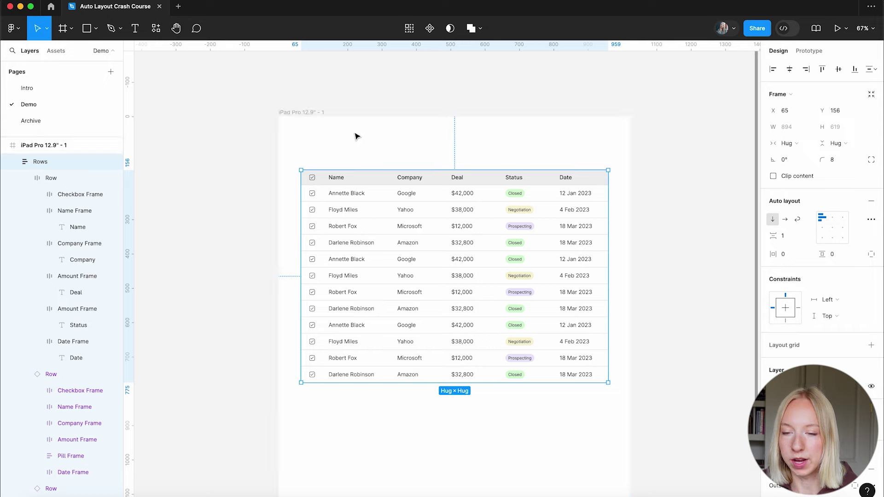
{"action": "scroll", "coordinate": [357, 136], "scroll_direction": "down", "scroll_amount": 3}
{"action": "left_click", "coordinate": [541, 184]}
{"action": "left_click", "coordinate": [378, 228]}
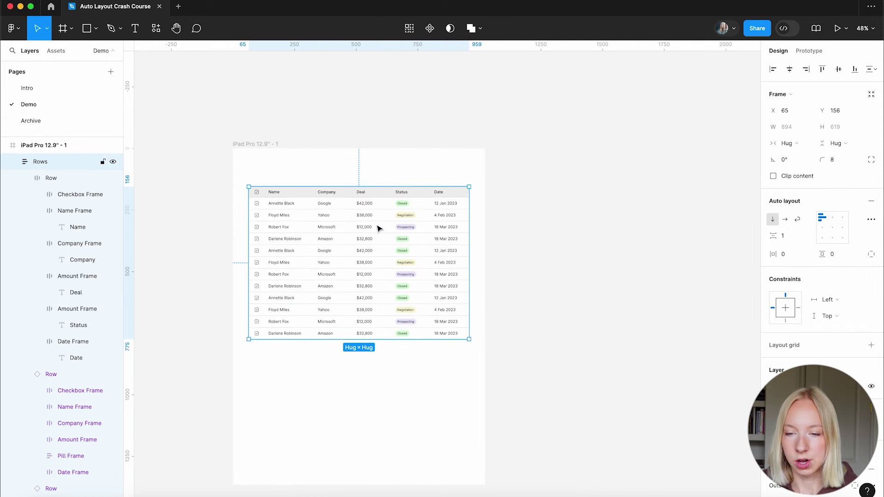
{"action": "key", "text": "alt"}
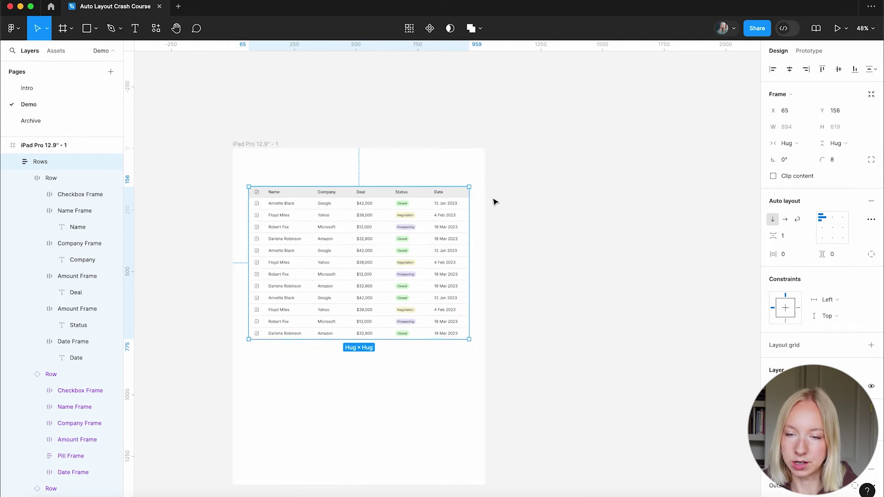
Create a MacBook Pro 16" preset frame beside the iPad Pro 12.9" frame
{"action": "scroll", "coordinate": [495, 200], "scroll_direction": "right", "scroll_amount": 3}
{"action": "left_click", "coordinate": [494, 201]}
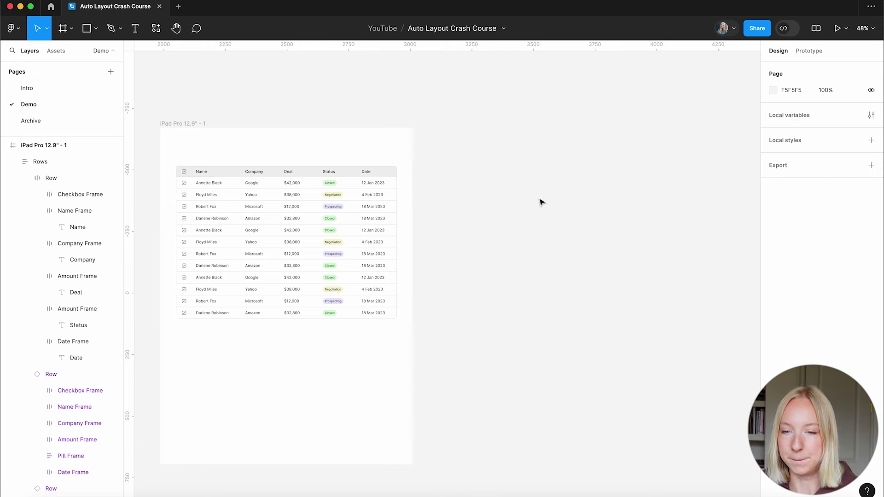
{"action": "key", "text": "f"}
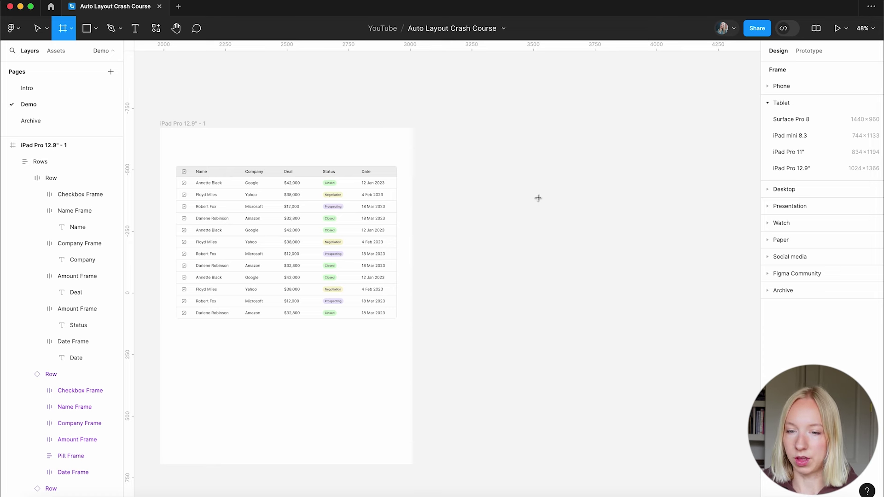
{"action": "left_click", "coordinate": [767, 191]}
{"action": "left_click", "coordinate": [794, 169]}
{"action": "scroll", "coordinate": [576, 203], "scroll_direction": "down", "scroll_amount": 3}
{"action": "scroll", "coordinate": [506, 193], "scroll_direction": "right", "scroll_amount": 2}
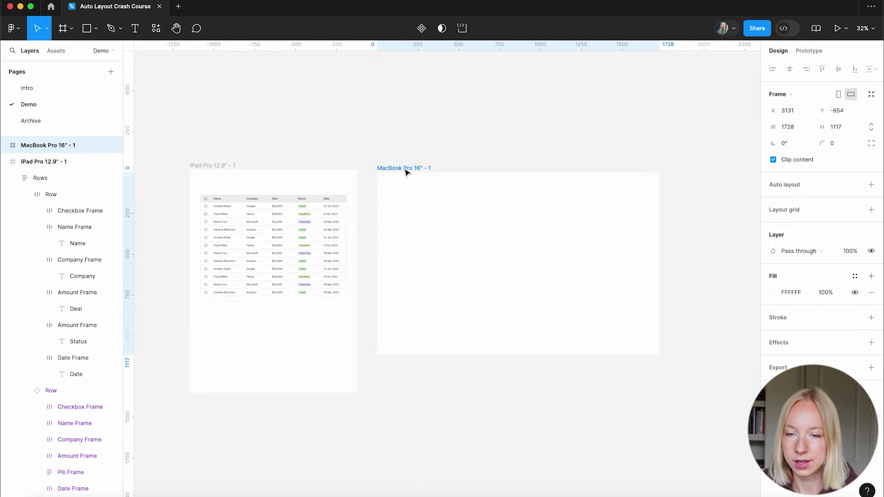
Duplicate the Rows table into the MacBook Pro 16" frame at about X 84, Y 188 and widen it to 1548
{"action": "left_click_drag", "start_coordinate": [256, 240], "coordinate": [465, 237]}
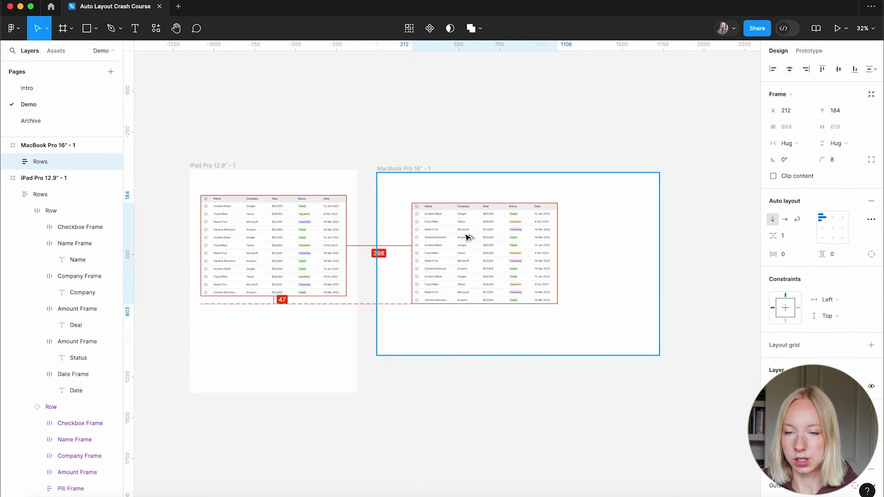
{"action": "scroll", "coordinate": [466, 237], "scroll_direction": "up", "scroll_amount": 3}
{"action": "left_click_drag", "start_coordinate": [547, 249], "coordinate": [673, 251]}
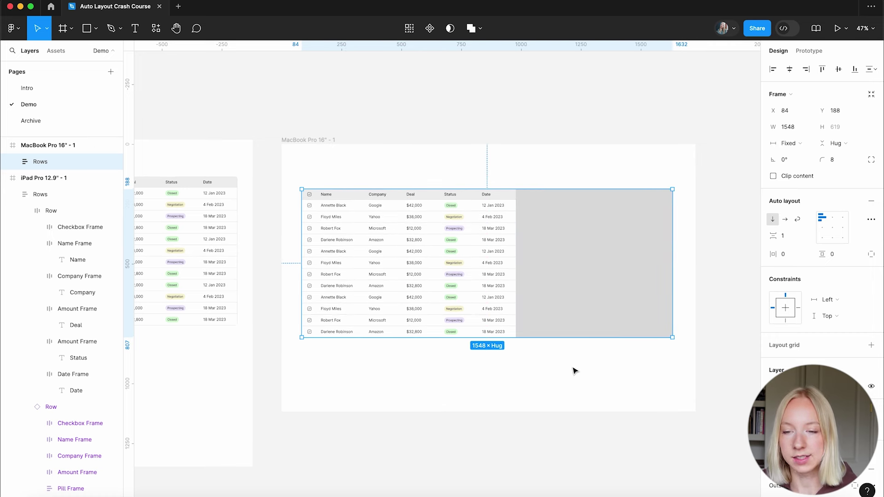
Set the horizontal sizing of the header row and every data row in the MacBook Pro 16" table to Fill container
{"action": "left_click", "coordinate": [562, 380]}
{"action": "scroll", "coordinate": [436, 235], "scroll_direction": "up", "scroll_amount": 2}
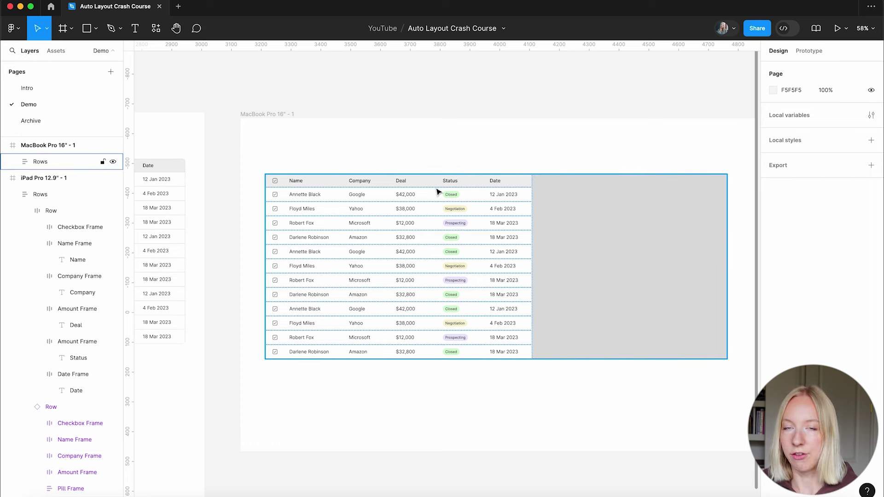
{"action": "scroll", "coordinate": [436, 192], "scroll_direction": "right", "scroll_amount": 2}
{"action": "scroll", "coordinate": [437, 192], "scroll_direction": "up", "scroll_amount": 1}
{"action": "double_click", "coordinate": [410, 199]}
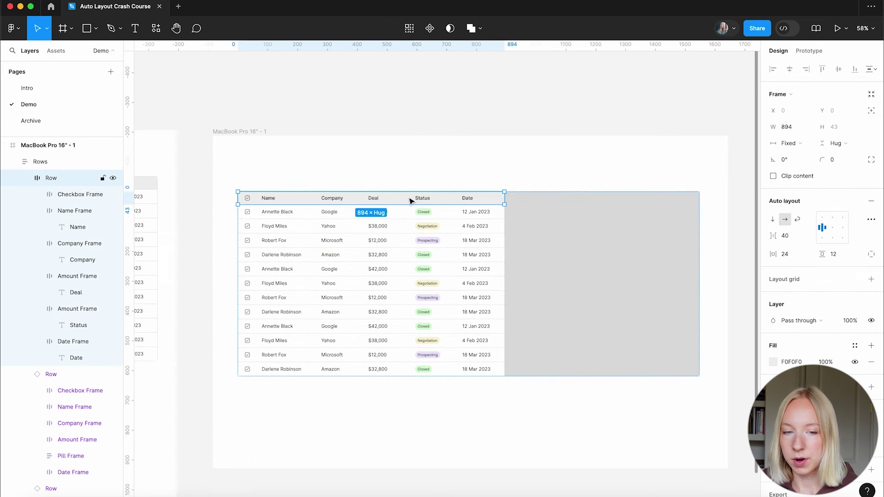
{"action": "left_click", "coordinate": [405, 211], "text": "shift"}
{"action": "left_click", "coordinate": [403, 227], "text": "shift"}
{"action": "left_click", "coordinate": [401, 242], "text": "shift"}
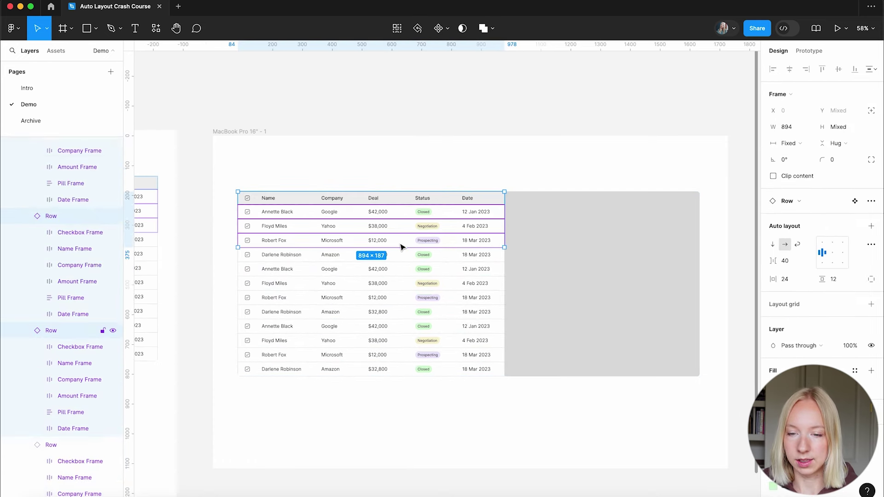
{"action": "left_click", "coordinate": [401, 256], "text": "shift"}
{"action": "left_click", "coordinate": [401, 269], "text": "shift"}
{"action": "left_click", "coordinate": [401, 284], "text": "shift"}
{"action": "left_click", "coordinate": [401, 299], "text": "shift"}
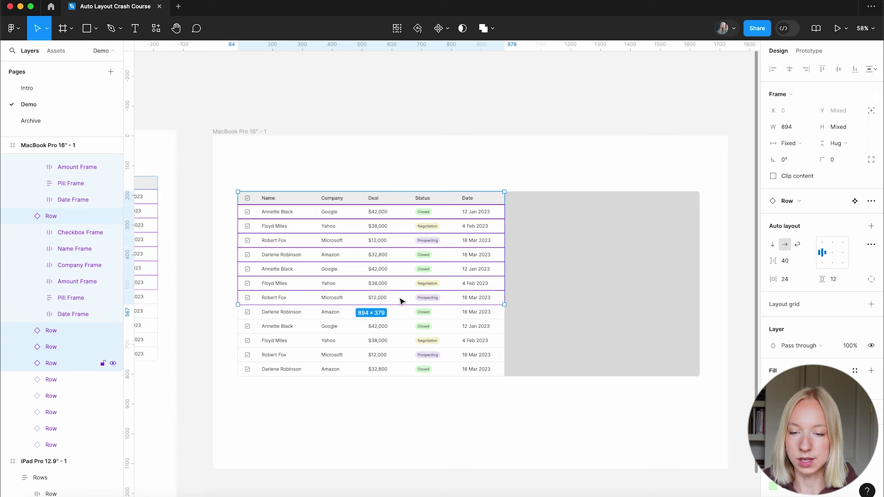
{"action": "left_click", "coordinate": [402, 313], "text": "shift"}
{"action": "left_click", "coordinate": [403, 326], "text": "shift"}
{"action": "left_click", "coordinate": [402, 341], "text": "shift"}
{"action": "left_click", "coordinate": [403, 355], "text": "shift"}
{"action": "left_click", "coordinate": [402, 369], "text": "shift"}
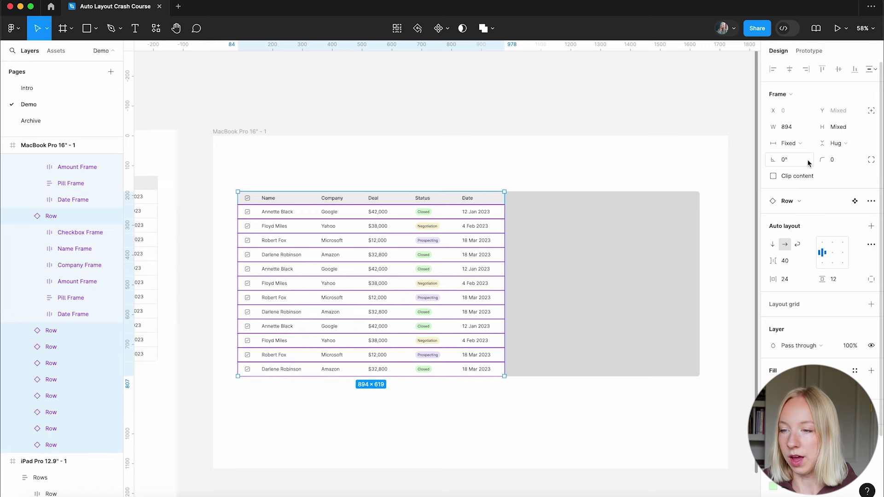
{"action": "left_click", "coordinate": [802, 145]}
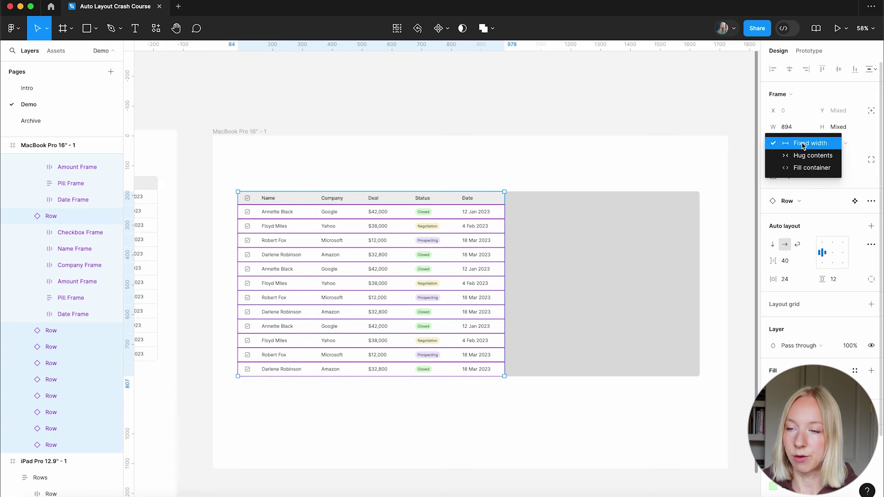
{"action": "left_click", "coordinate": [801, 169]}
{"action": "left_click", "coordinate": [509, 124]}
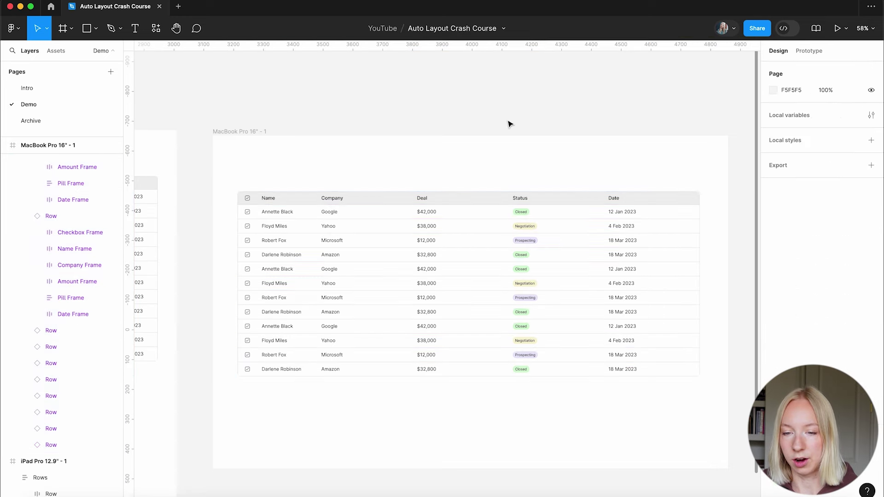
Narrow the whole Rows table in the MacBook Pro 16" frame to a width of 1524
{"action": "scroll", "coordinate": [509, 124], "scroll_direction": "down", "scroll_amount": 3}
{"action": "left_click", "coordinate": [506, 187]}
{"action": "mouse_move", "coordinate": [640, 238]}
{"action": "left_mouse_down"}
{"action": "mouse_move", "coordinate": [529, 239]}
{"action": "mouse_move", "coordinate": [621, 243]}
{"action": "mouse_move", "coordinate": [531, 249]}
{"action": "mouse_move", "coordinate": [623, 252]}
{"action": "mouse_move", "coordinate": [551, 255]}
{"action": "mouse_move", "coordinate": [634, 253]}
{"action": "left_mouse_up"}
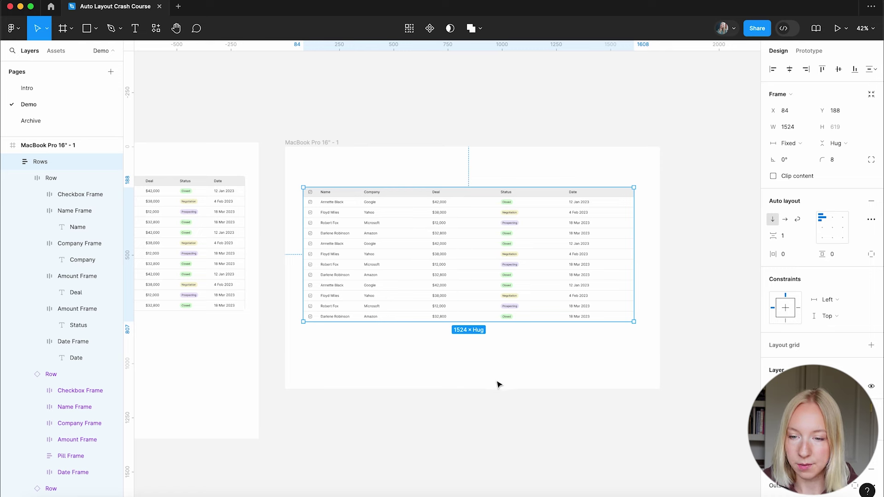
{"action": "left_click", "coordinate": [565, 382]}
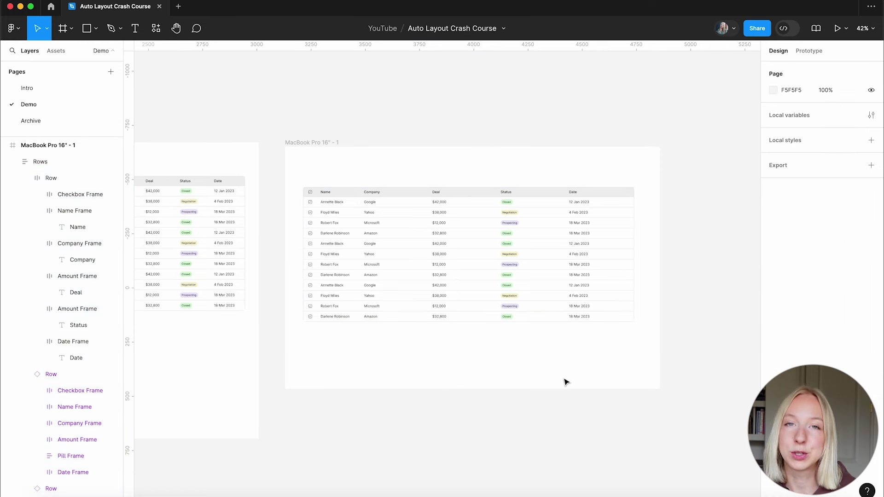